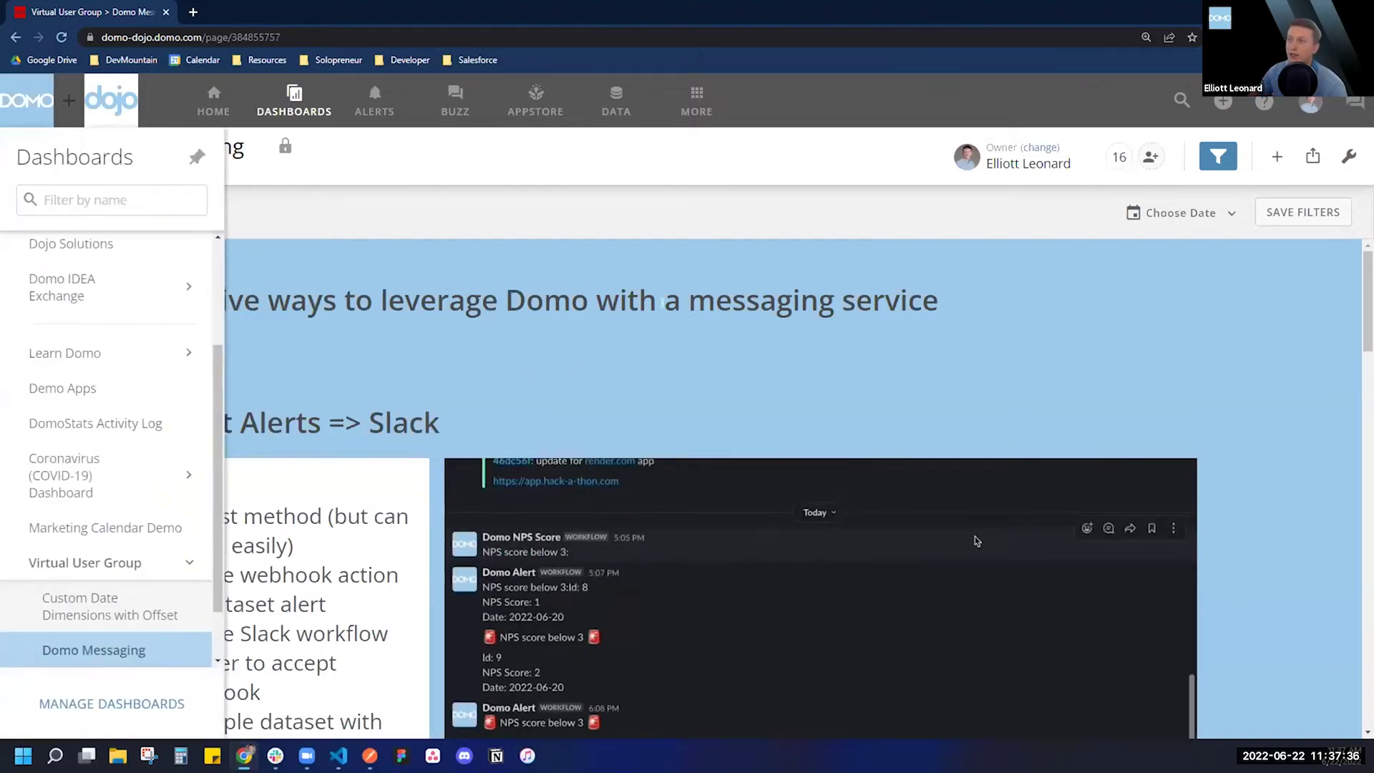
Review the Domo Messaging dashboard's methods, from Dataset Alerts => Slack through Dataset API => Text Message
scroll(471, 364, "down", 1)
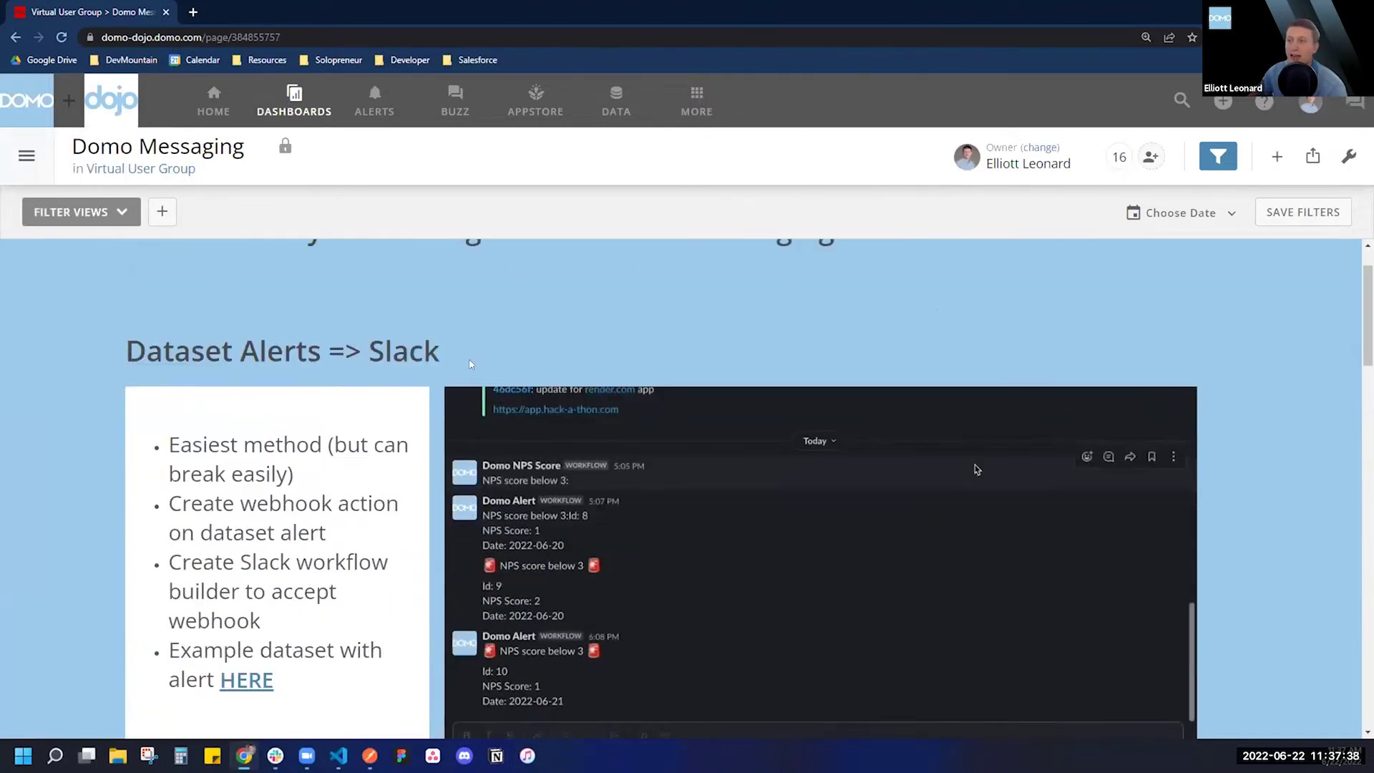
scroll(54, 421, "down", 1)
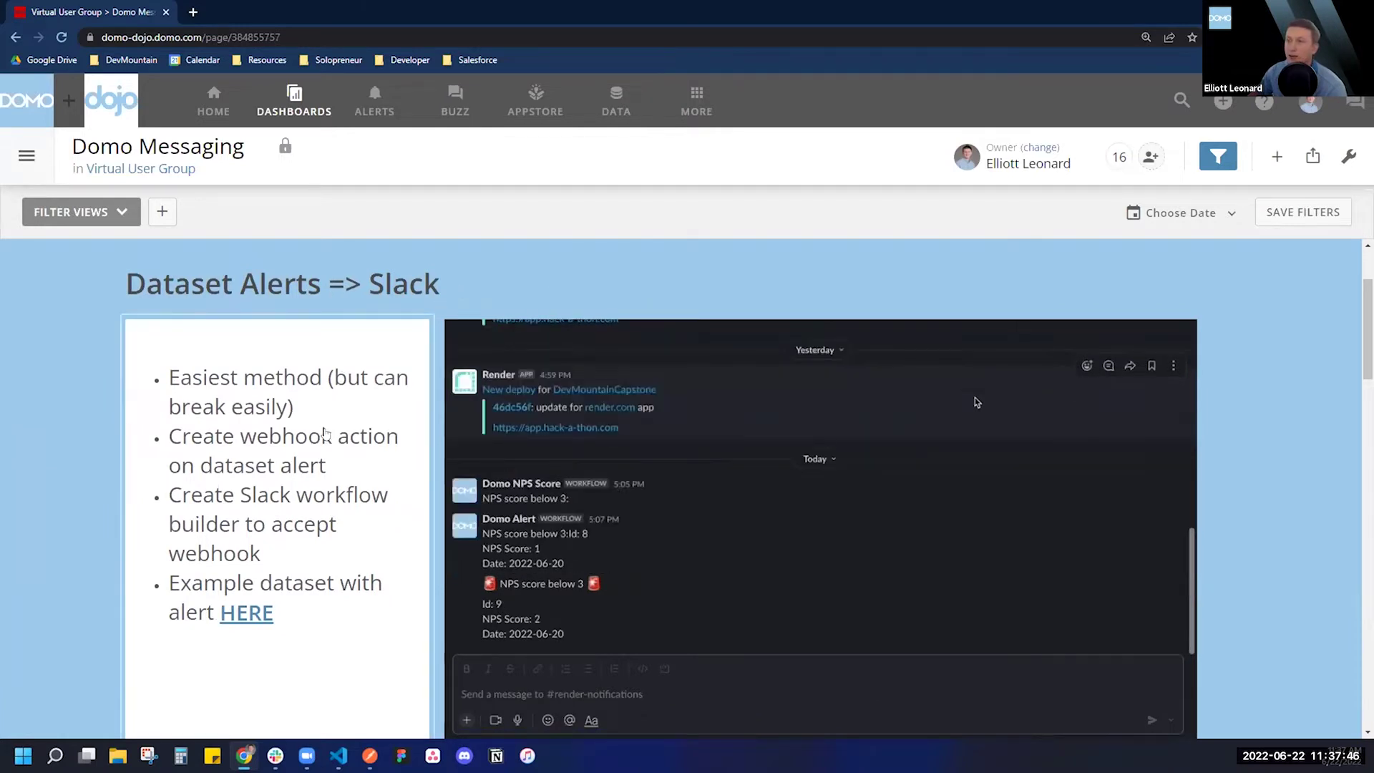
scroll(372, 576, "down", 4)
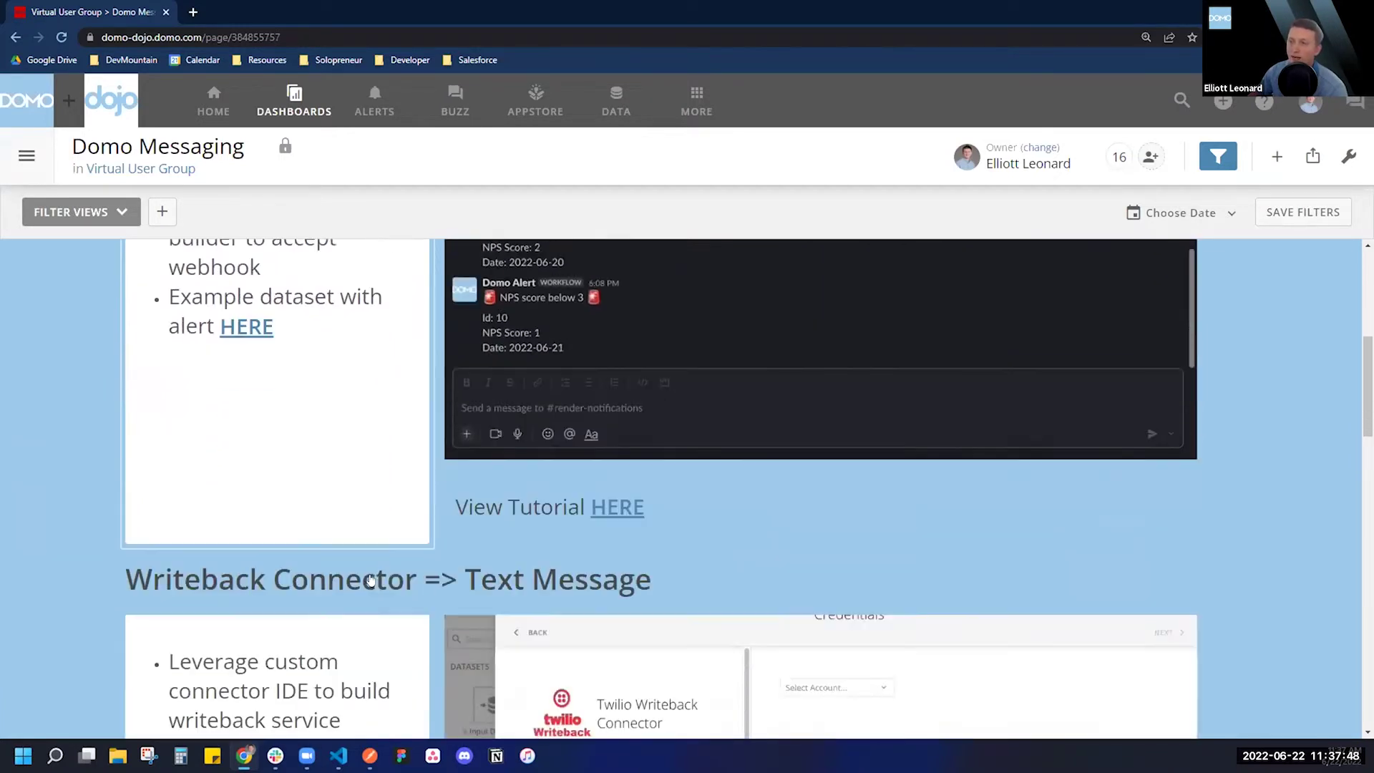
scroll(1138, 398, "down", 4)
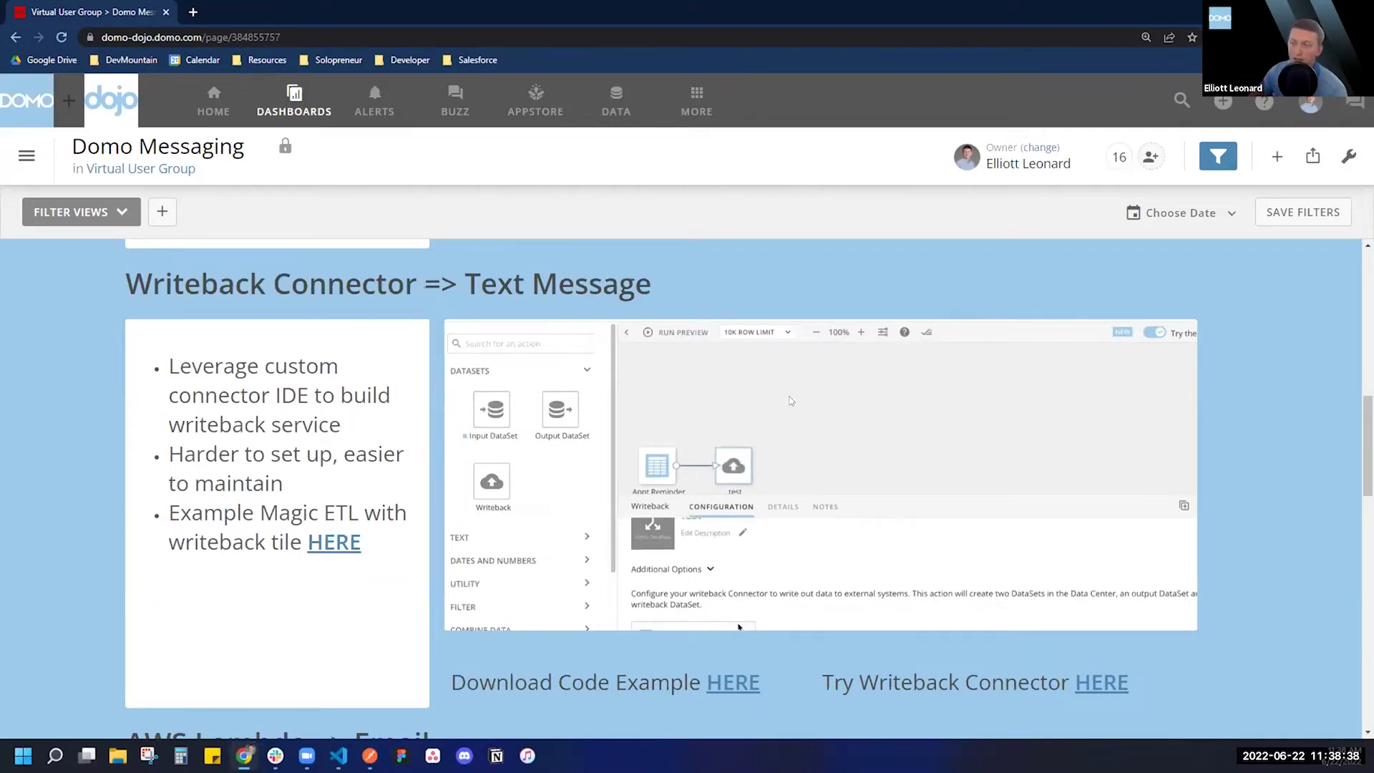
scroll(100, 469, "down", 6)
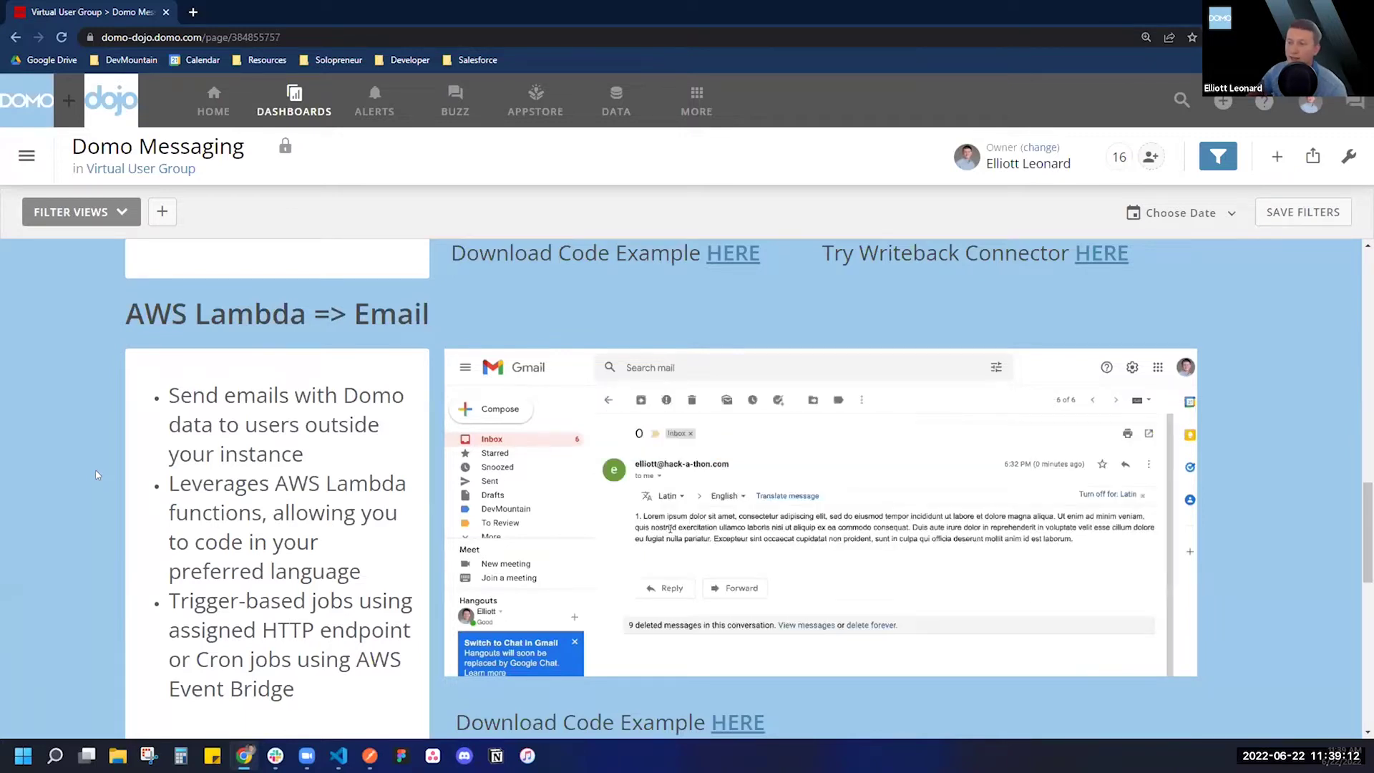
scroll(98, 475, "down", 1)
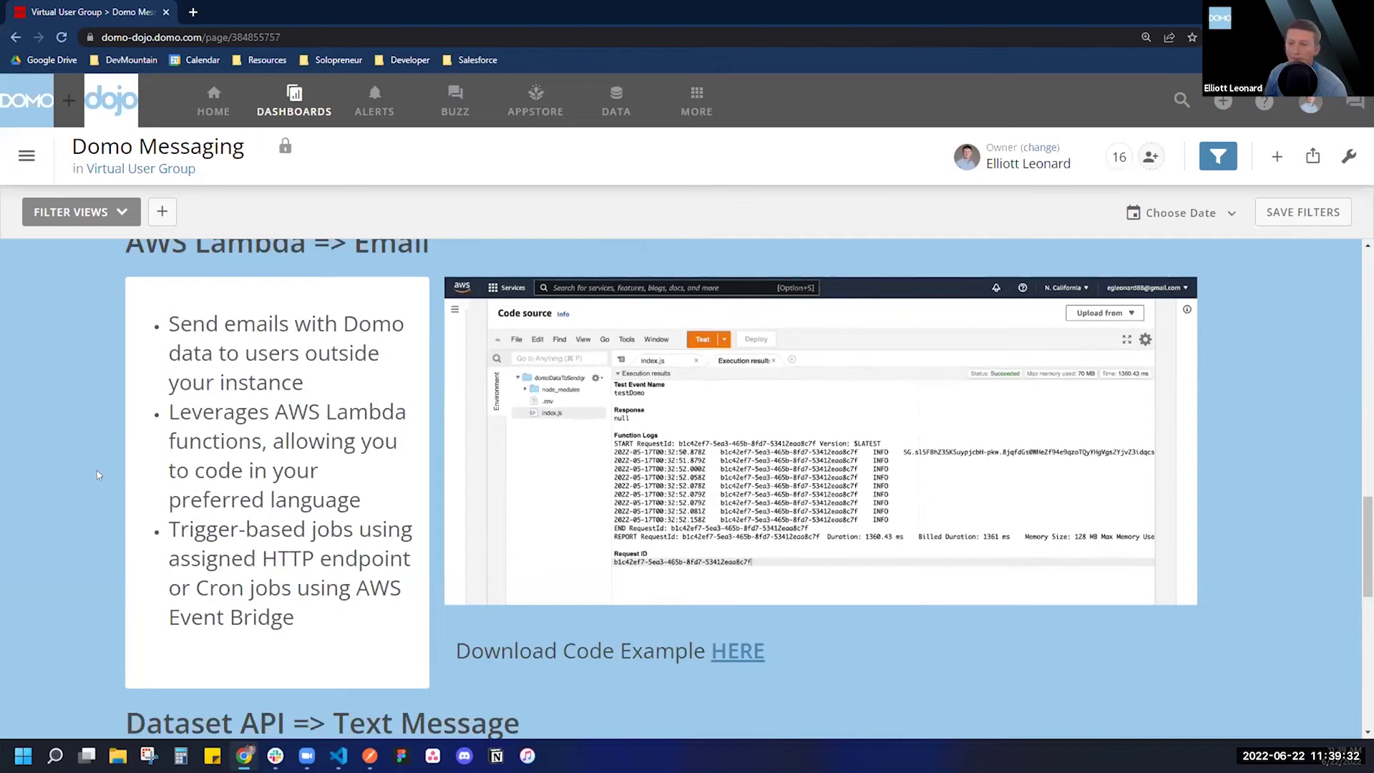
scroll(959, 515, "down", 3)
scroll(960, 514, "down", 3)
scroll(82, 465, "up", 1)
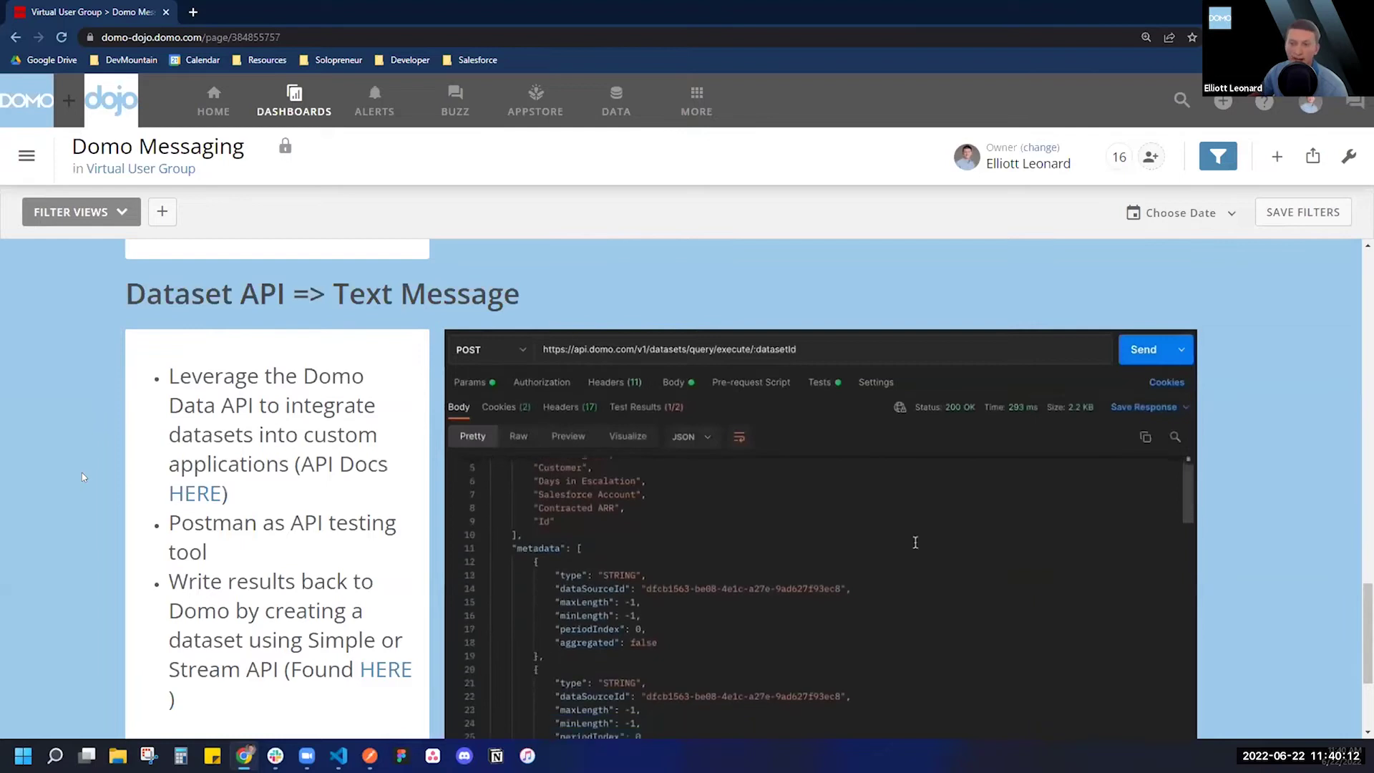
scroll(82, 473, "down", 1)
scroll(85, 476, "down", 1)
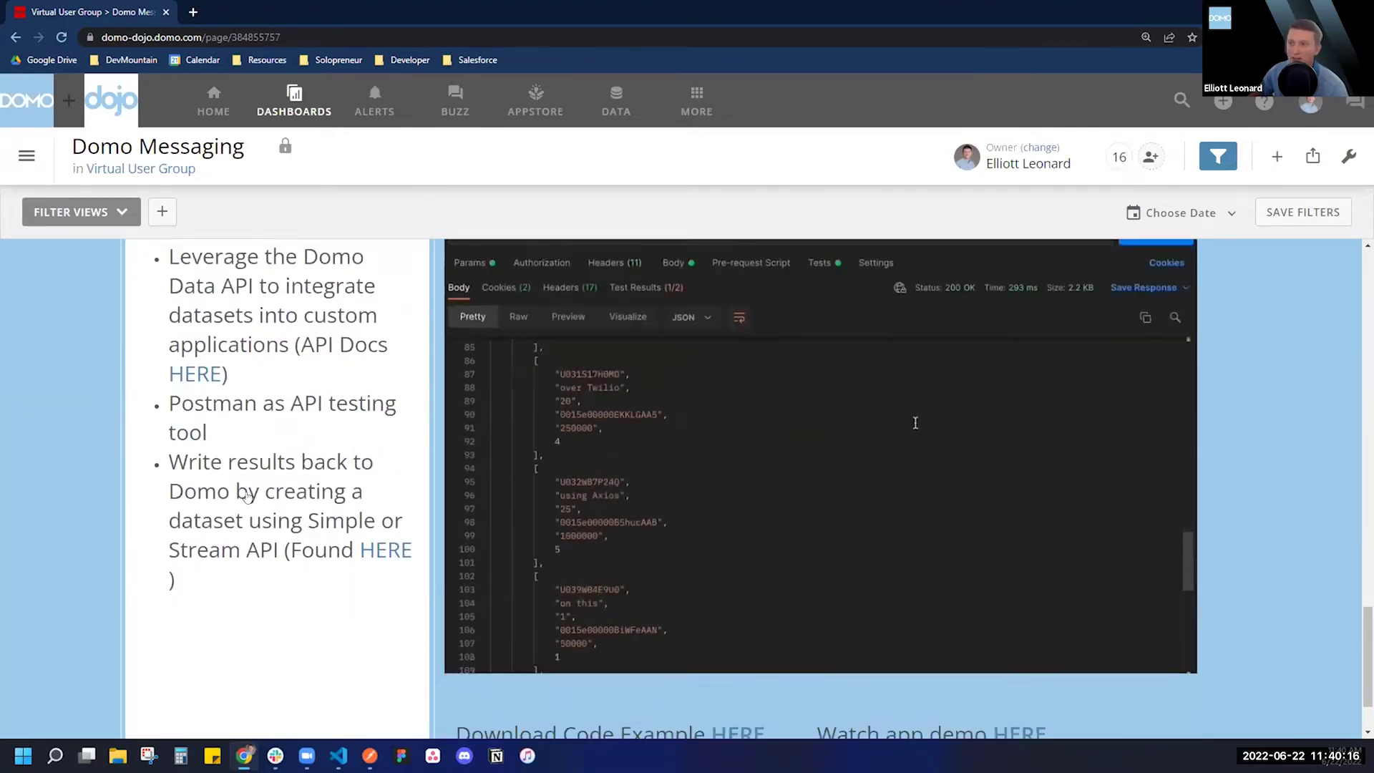
scroll(81, 500, "down", 1)
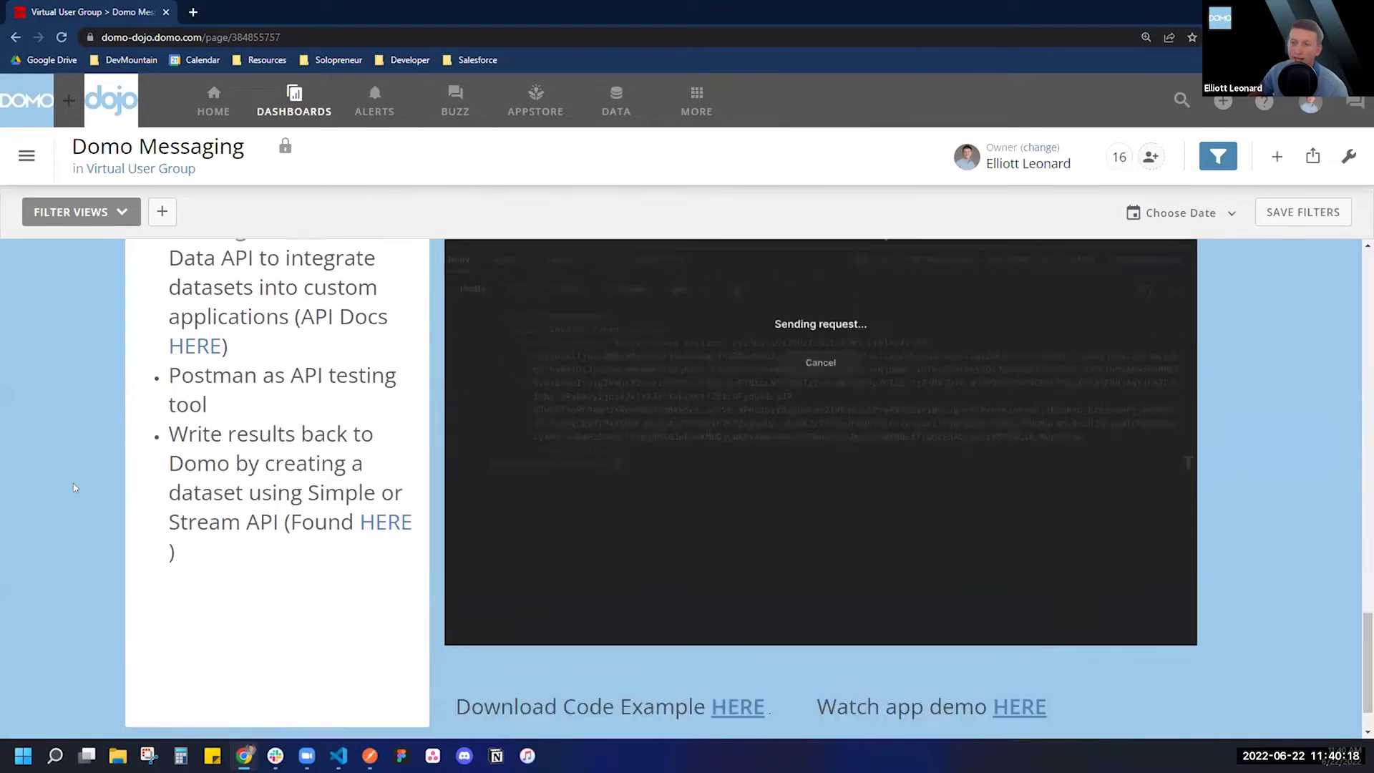
scroll(74, 487, "down", 1)
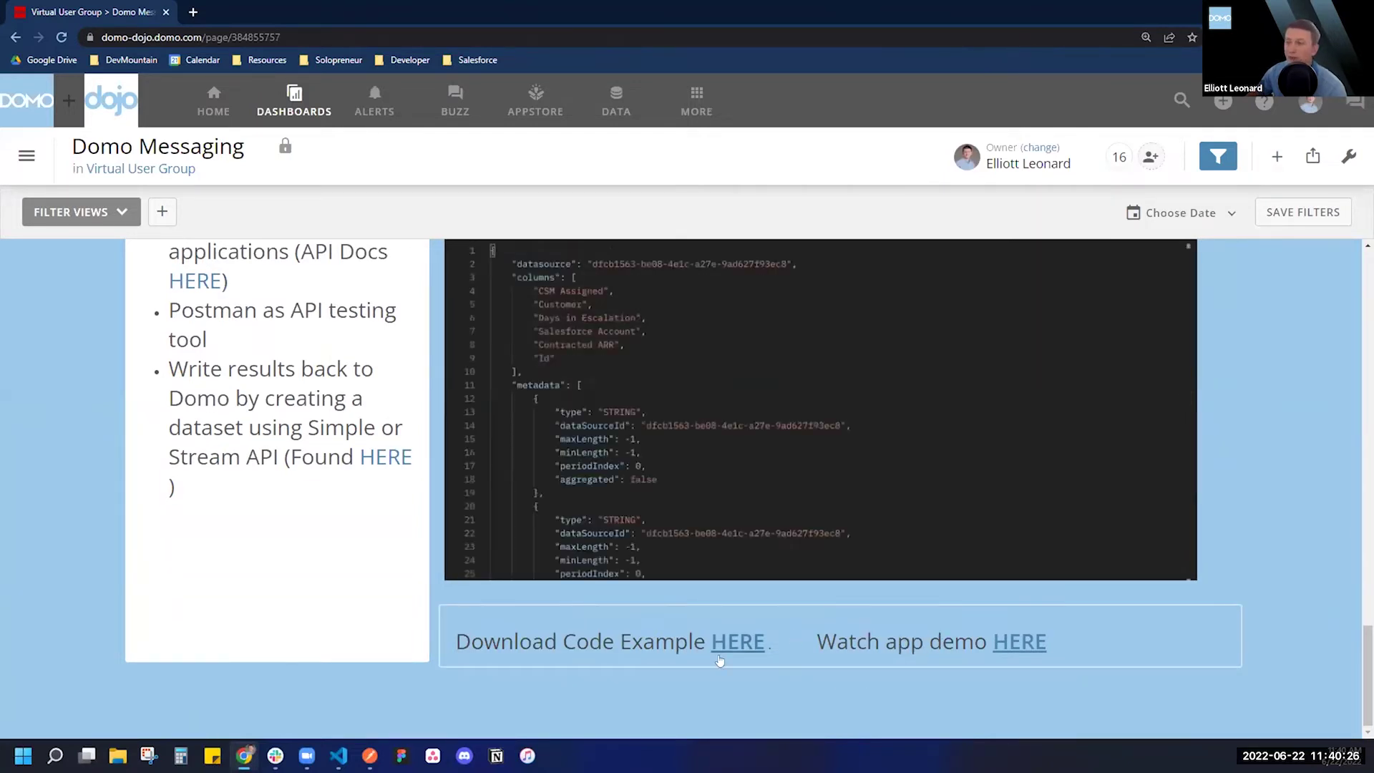
View the GitHub repository of the AWS Lambda => Email code example, and return to the dashboard
scroll(509, 593, "up", 4)
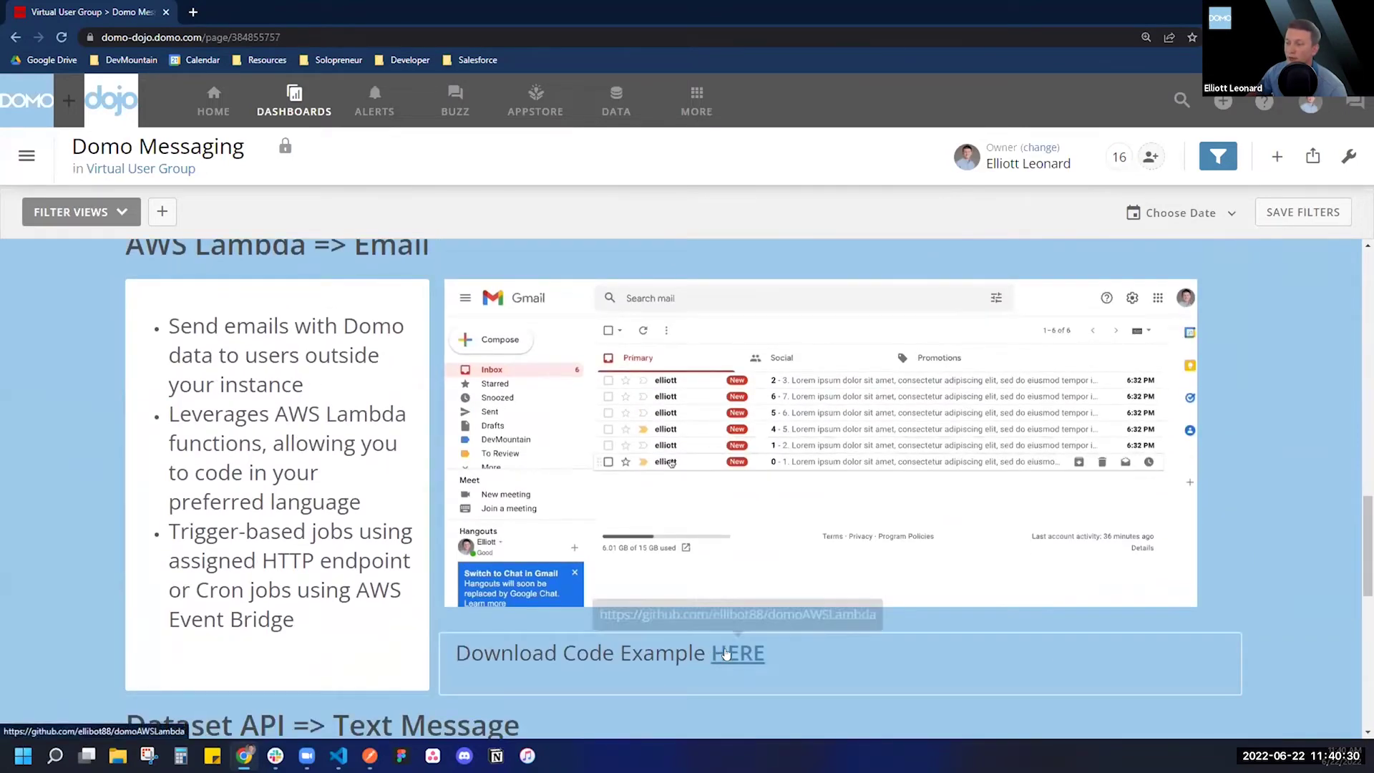
left_click(718, 653)
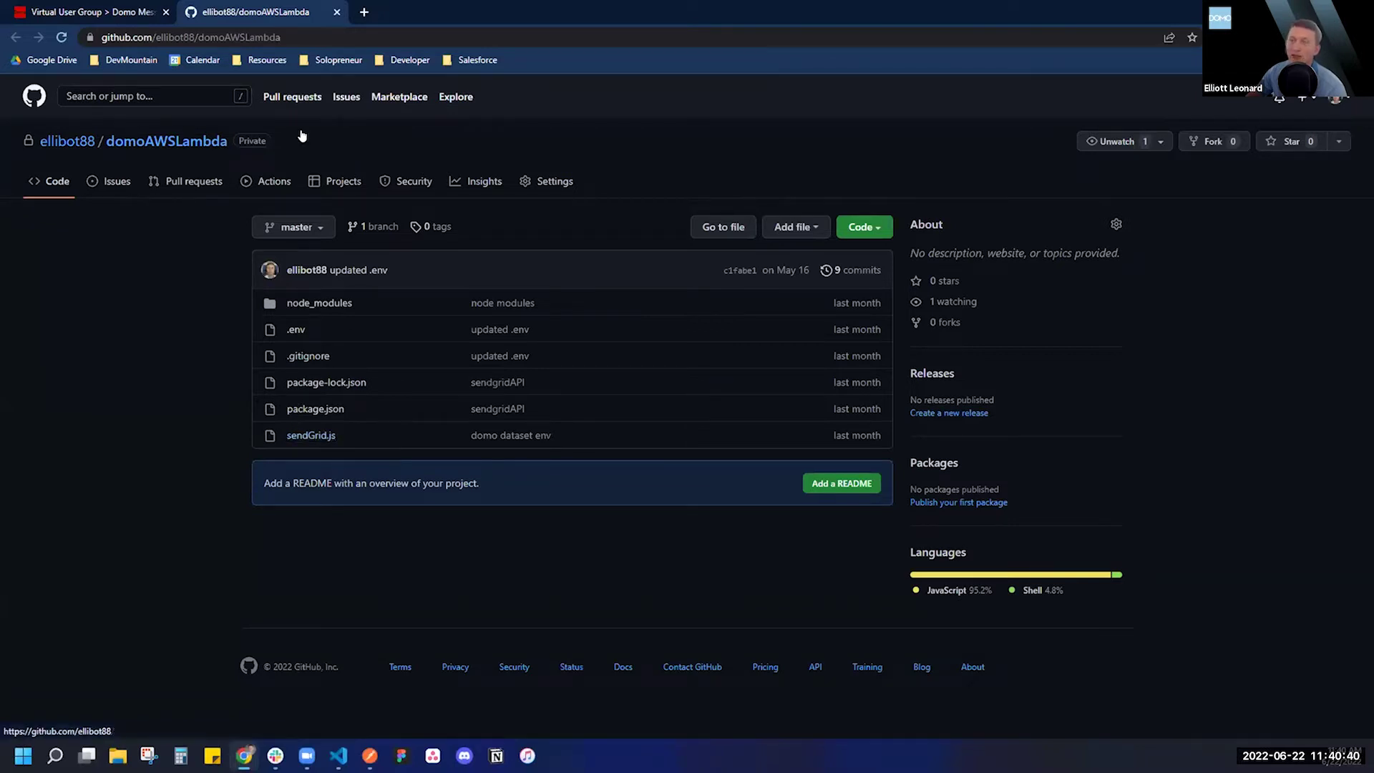
left_click(336, 12)
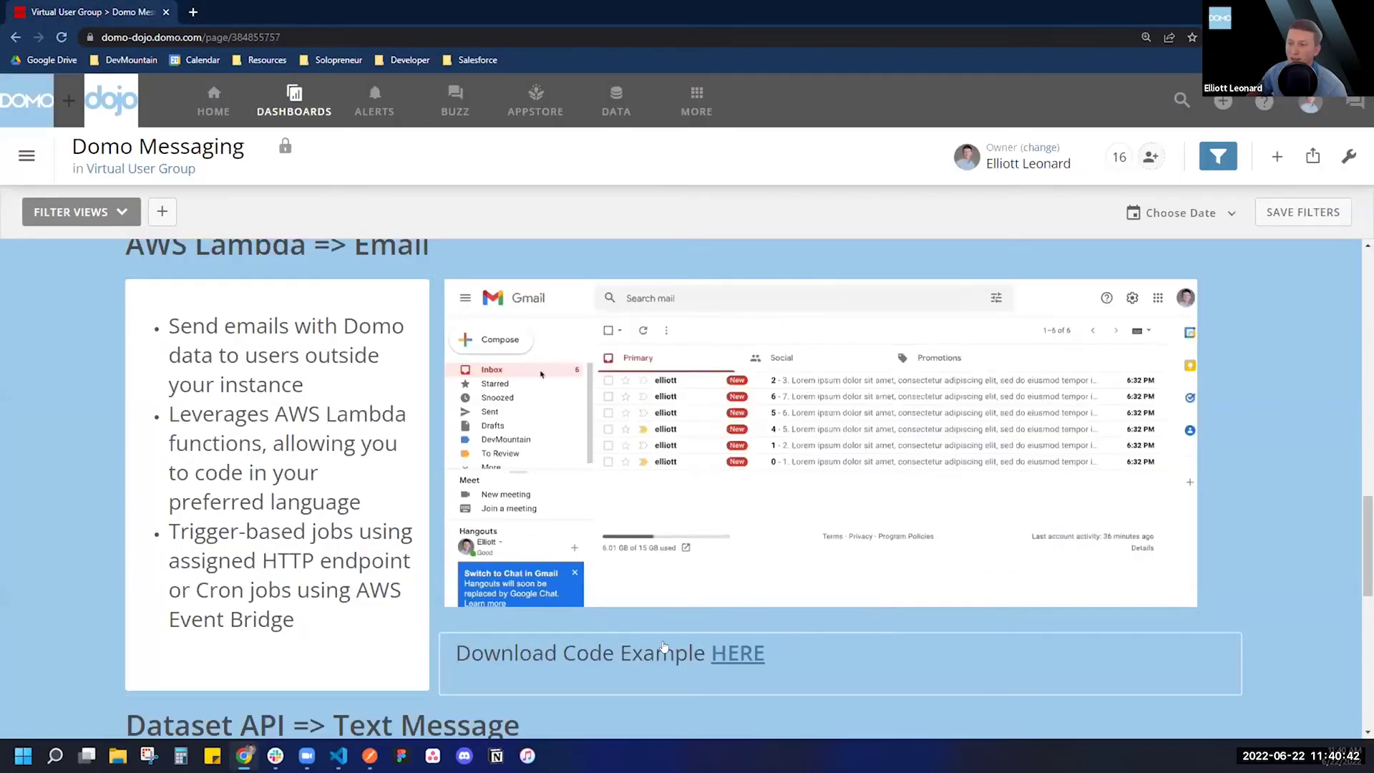
Open the example dataset linked in the Dataset Alerts => Slack section and display its data rows
scroll(630, 659, "up", 1)
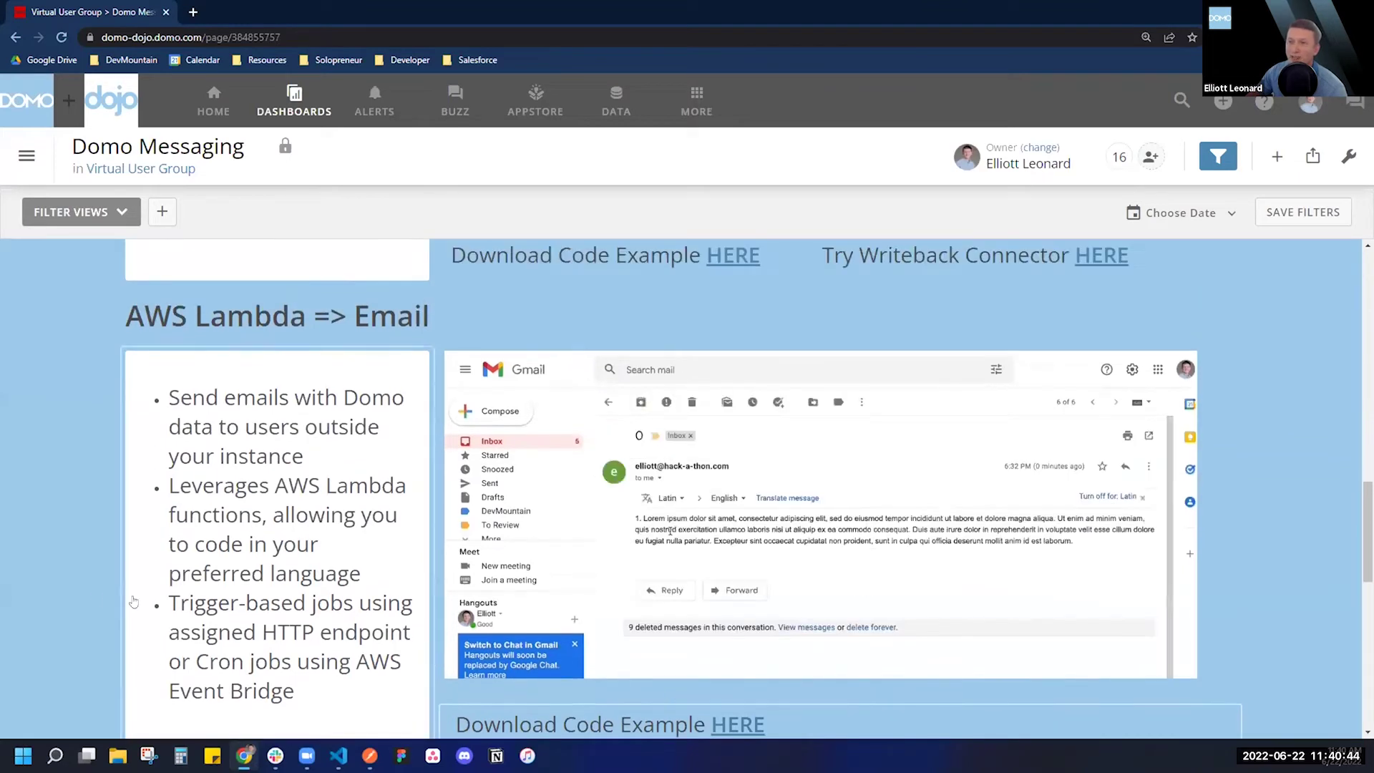
scroll(153, 573, "up", 1)
scroll(152, 572, "up", 15)
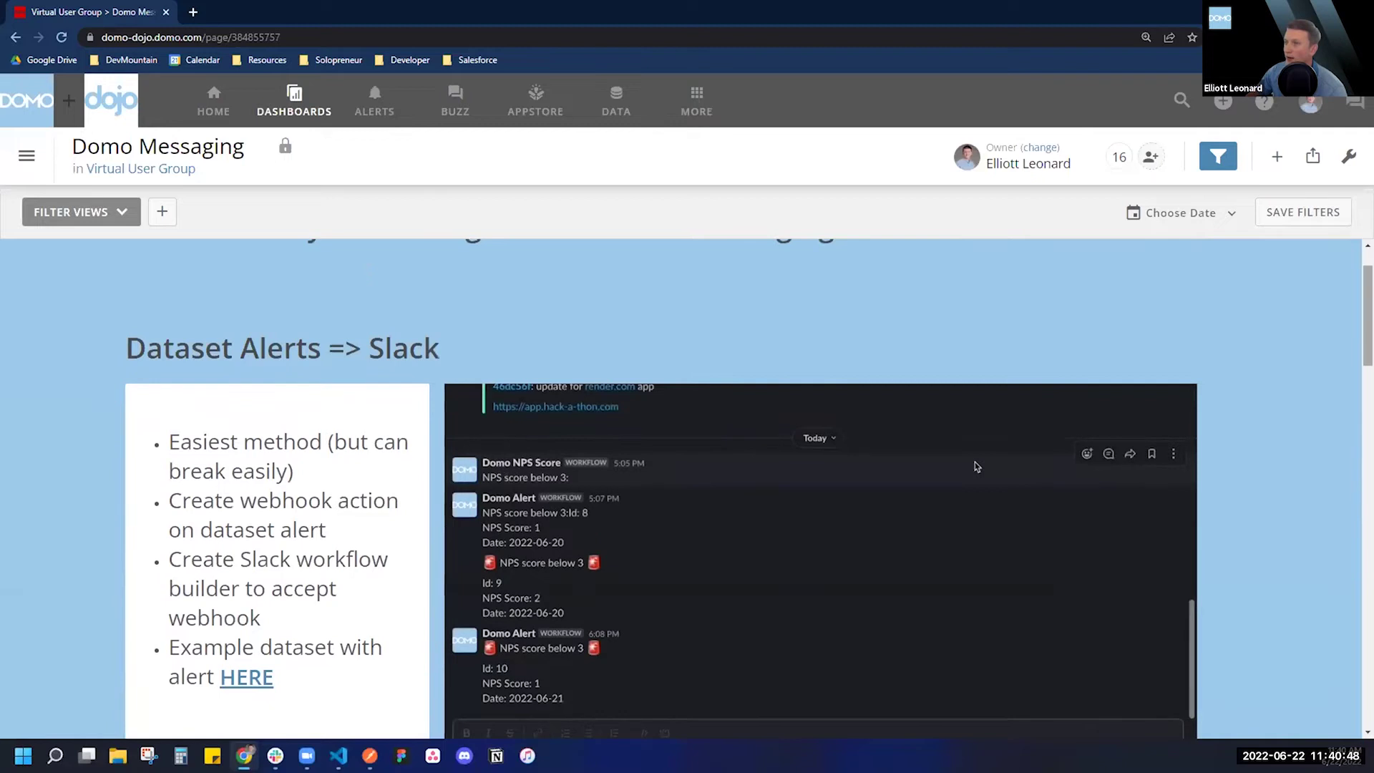
scroll(129, 410, "down", 1)
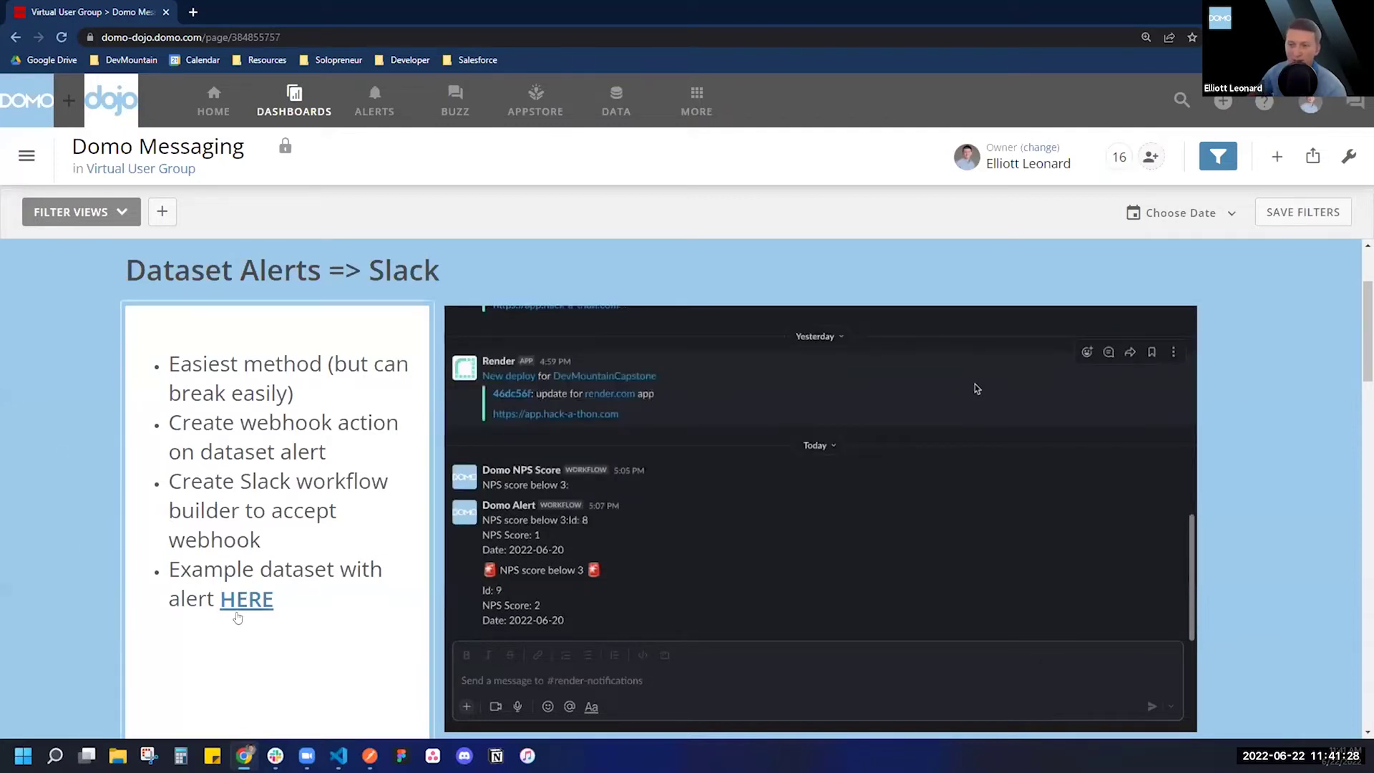
left_click(238, 605)
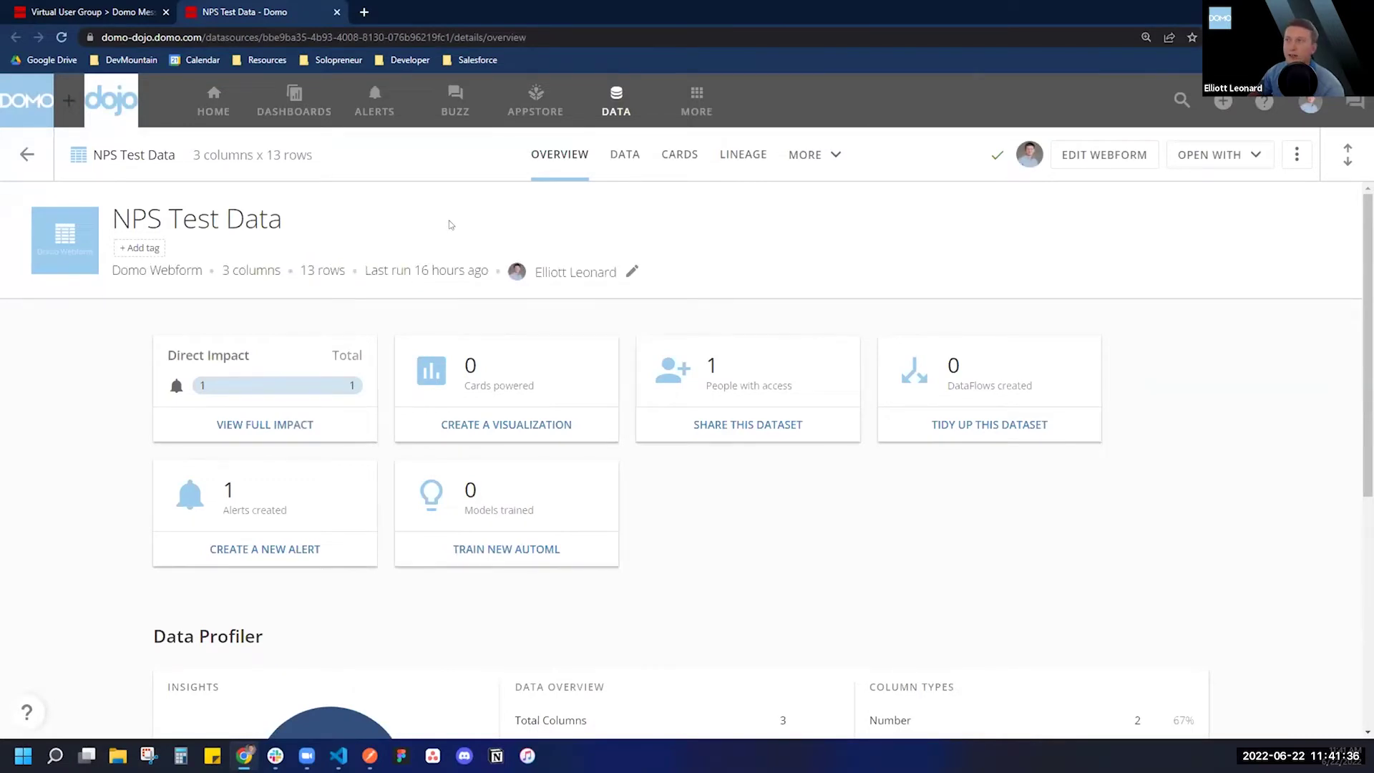
left_click(618, 157)
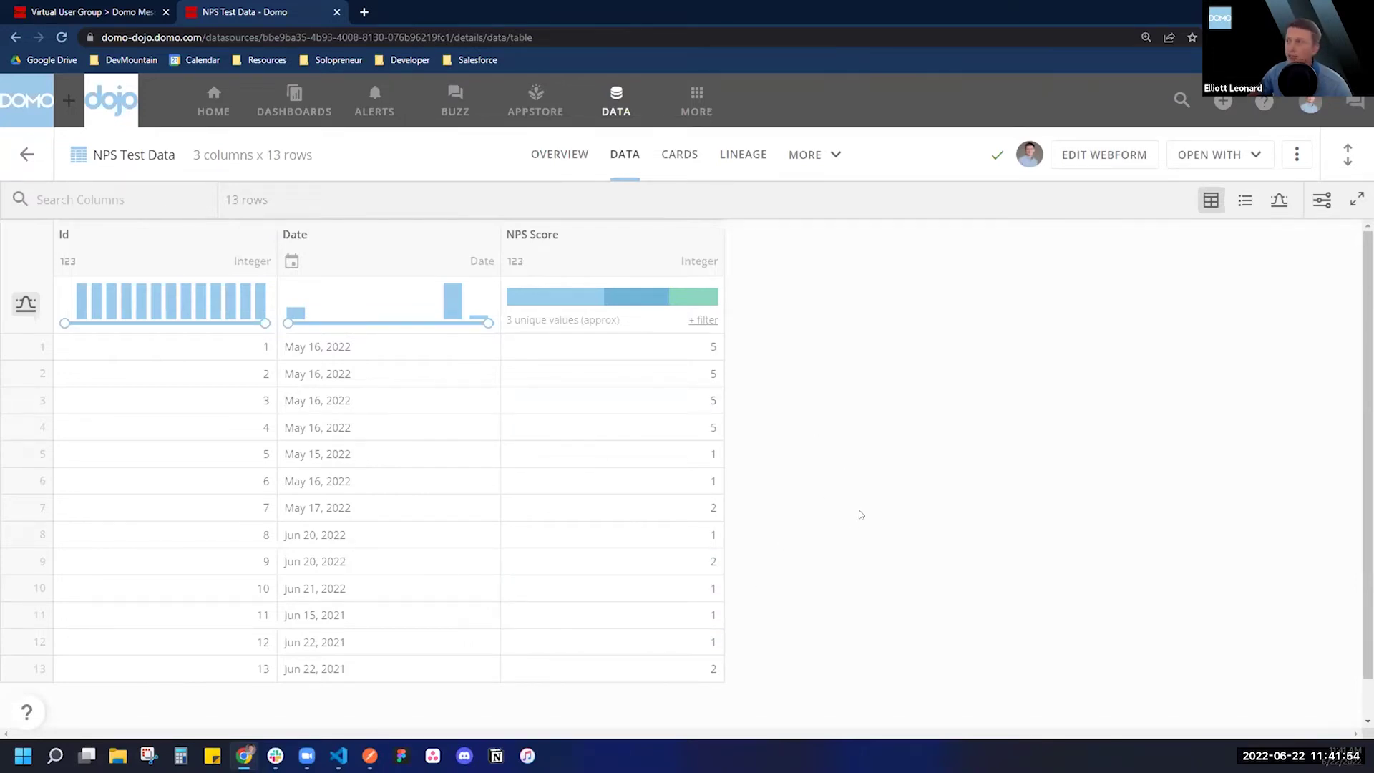
Start a new alert on the NPS Test Data dataset and name it "NPS score below 2"
left_click(816, 154)
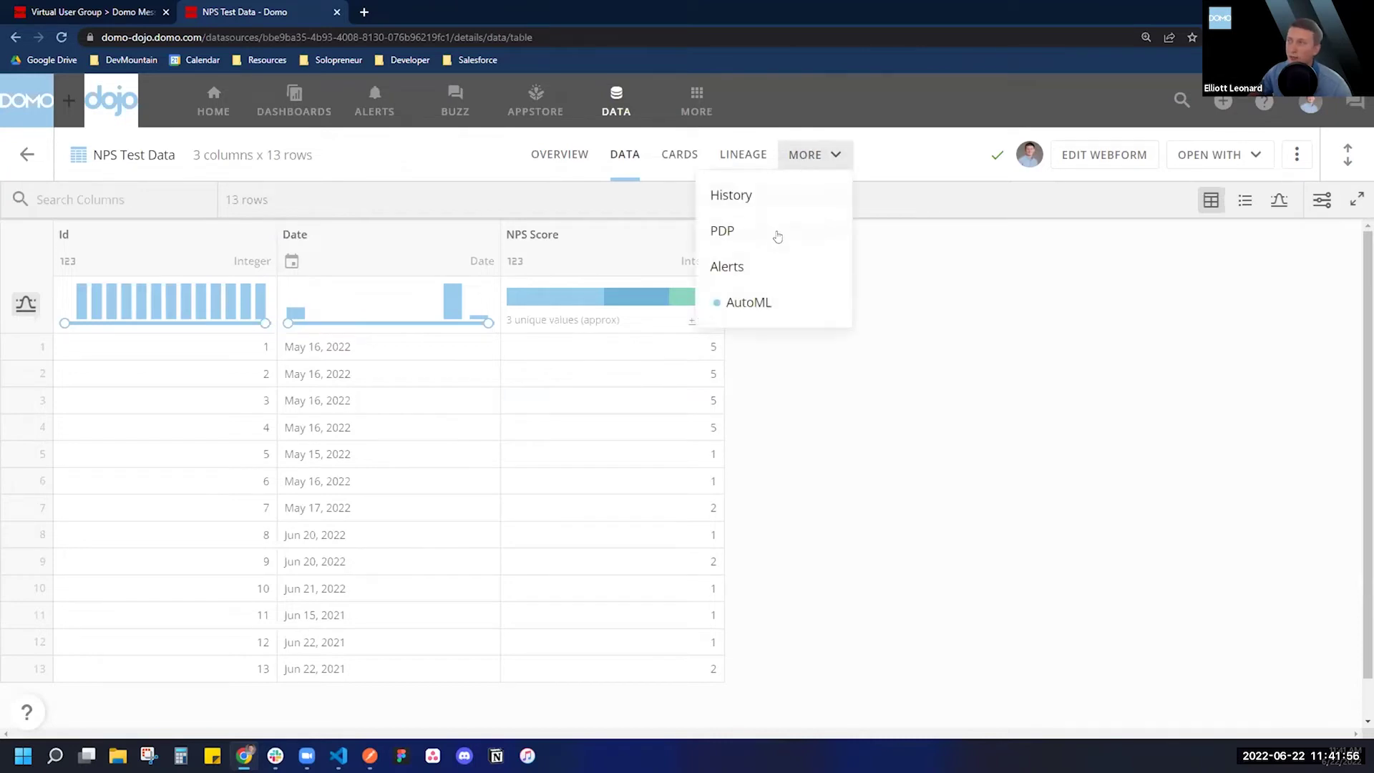
left_click(738, 267)
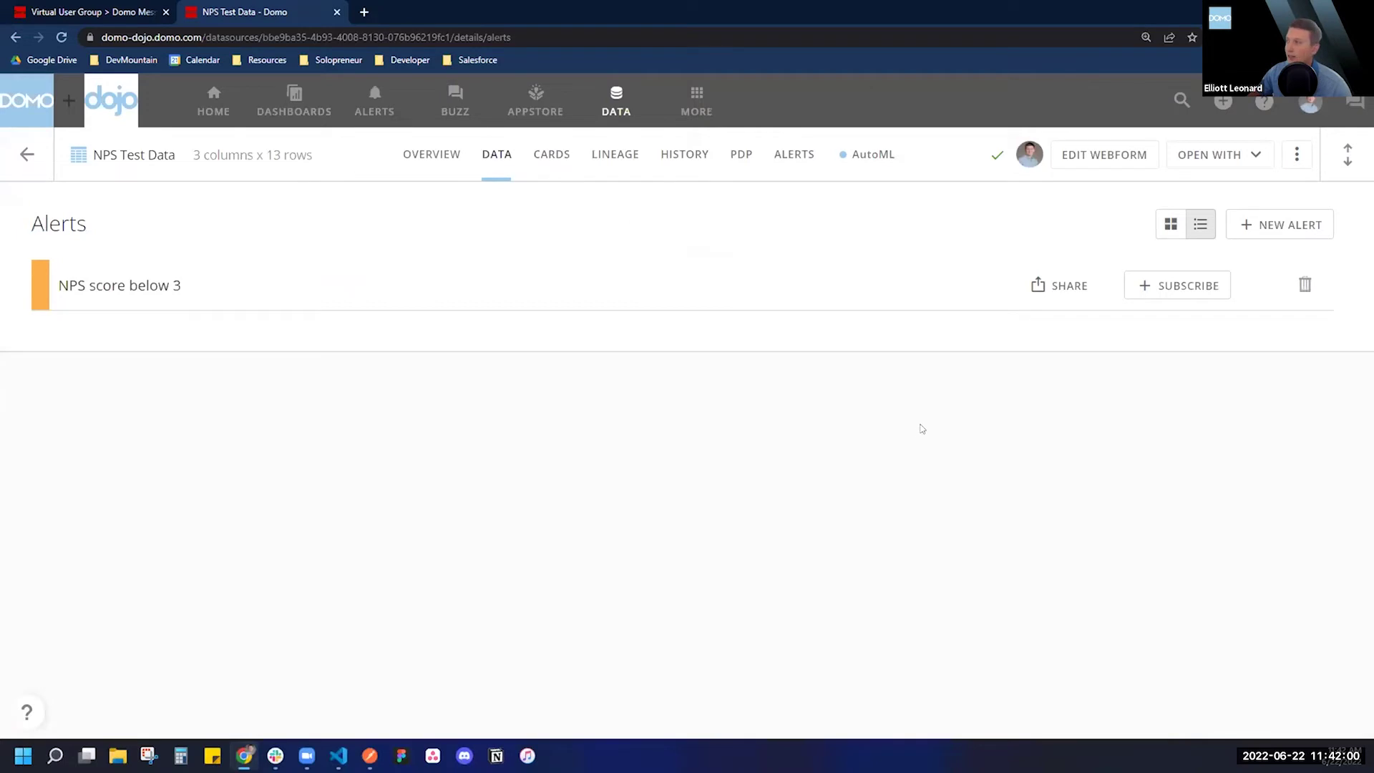
left_click(1275, 226)
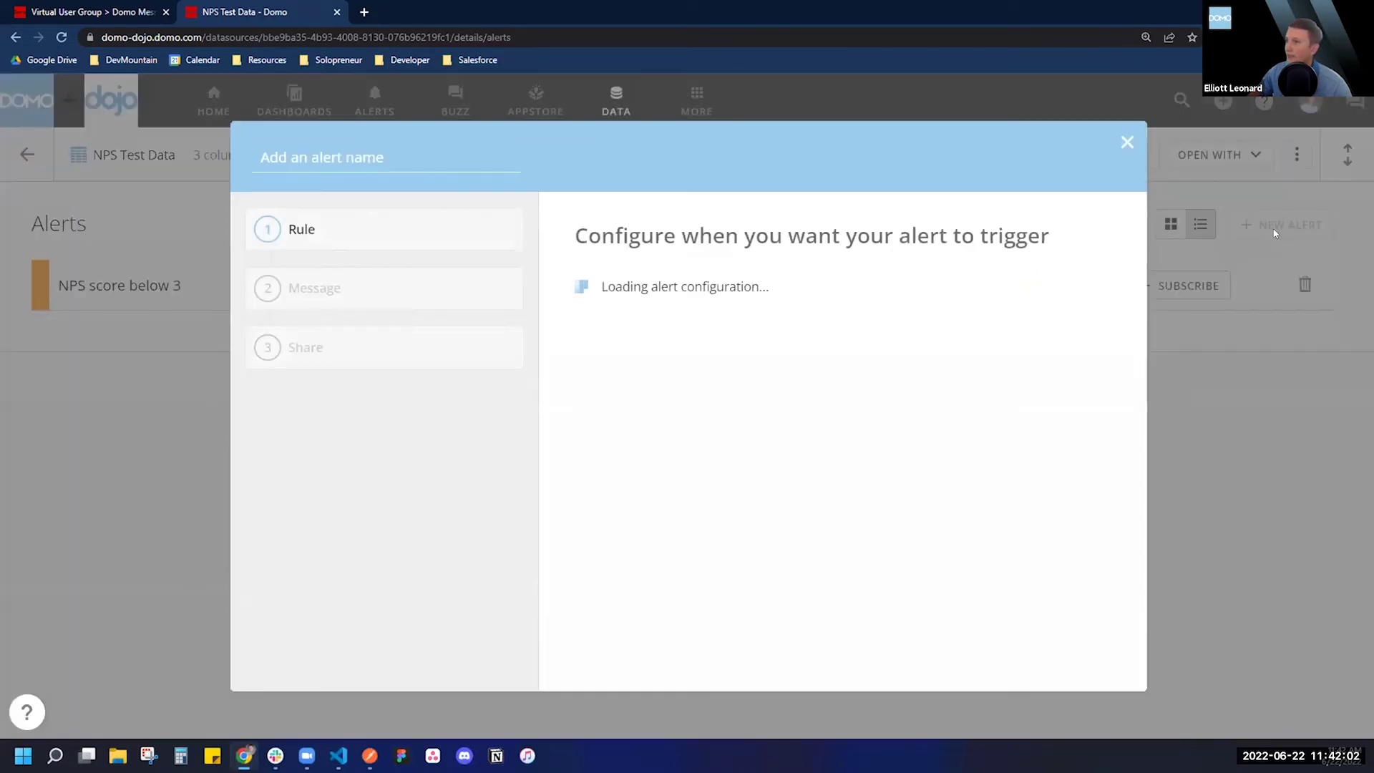
left_click(383, 157)
type("NPS")
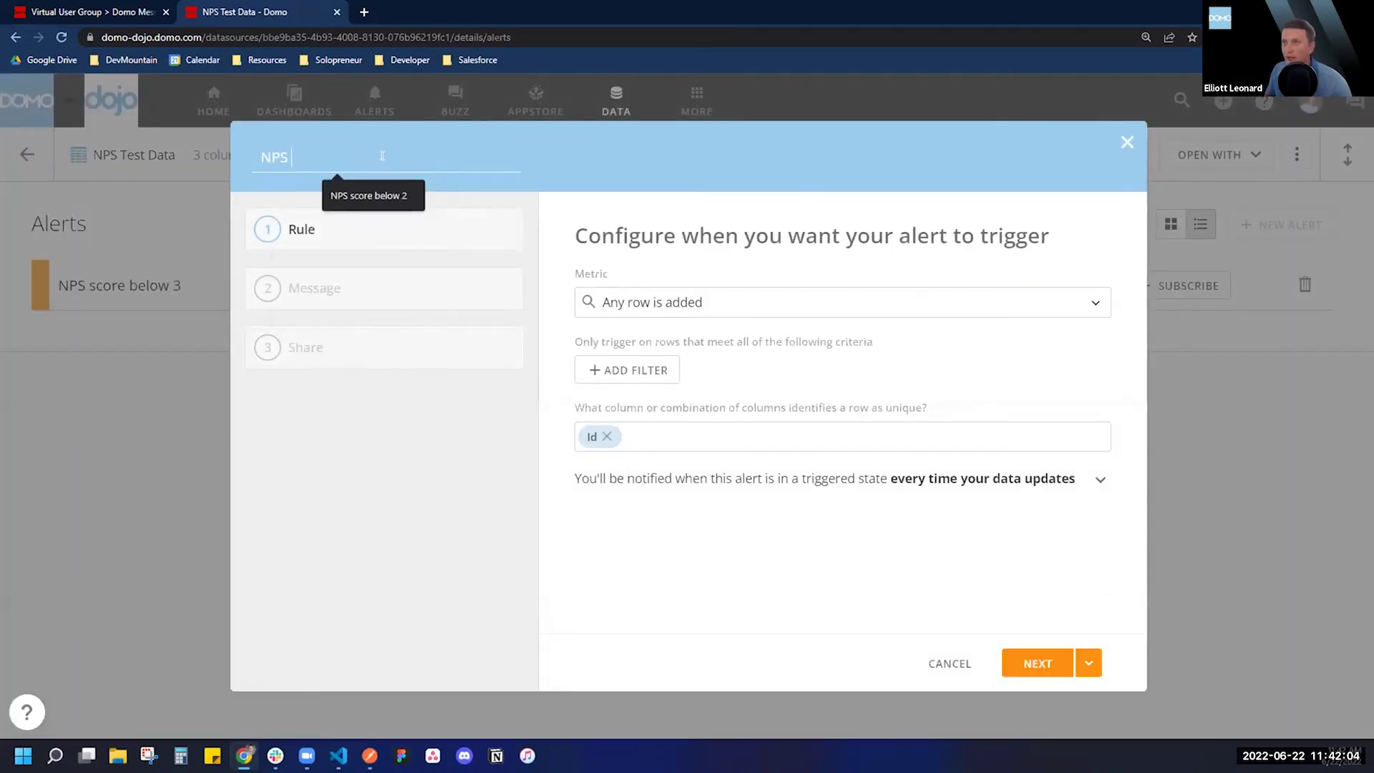
left_click(361, 192)
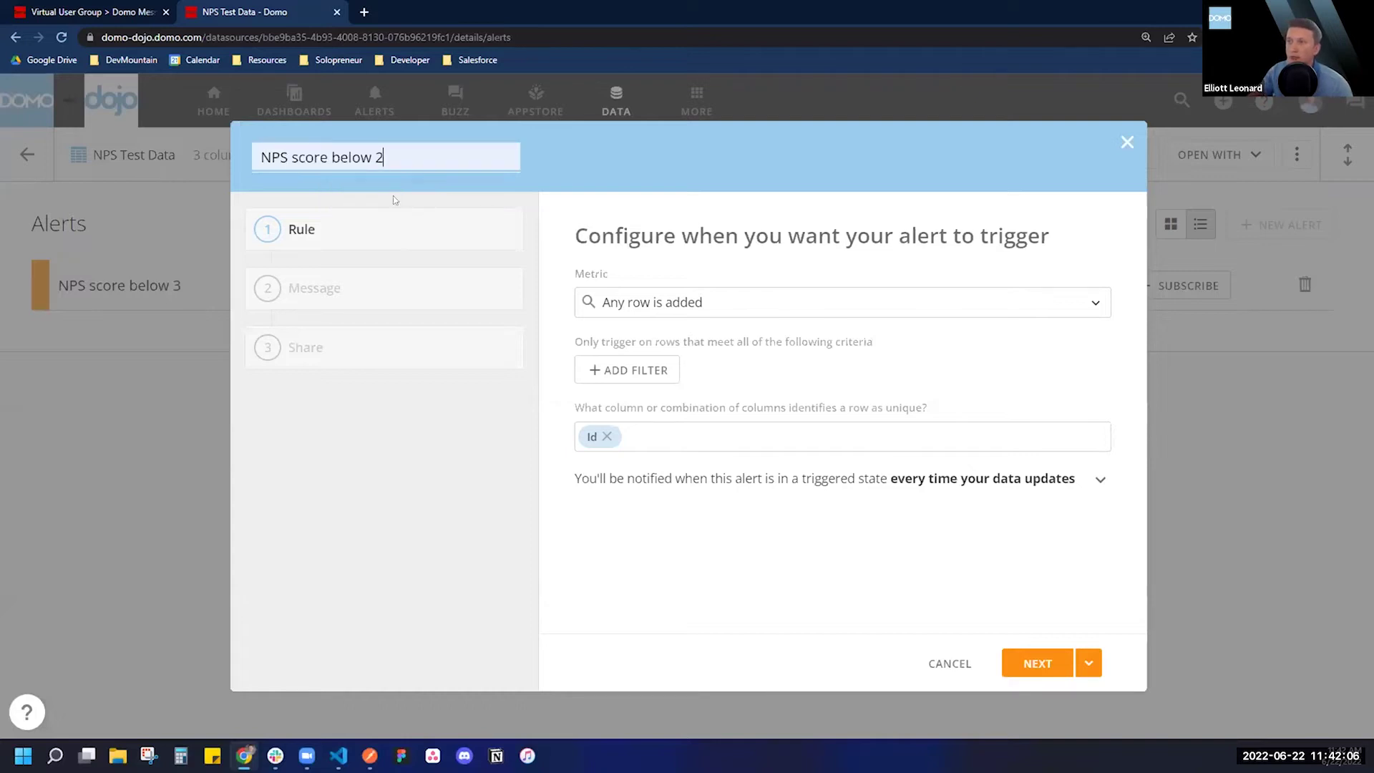
left_click(604, 252)
left_click_drag(575, 240, 1067, 218)
left_click(933, 249)
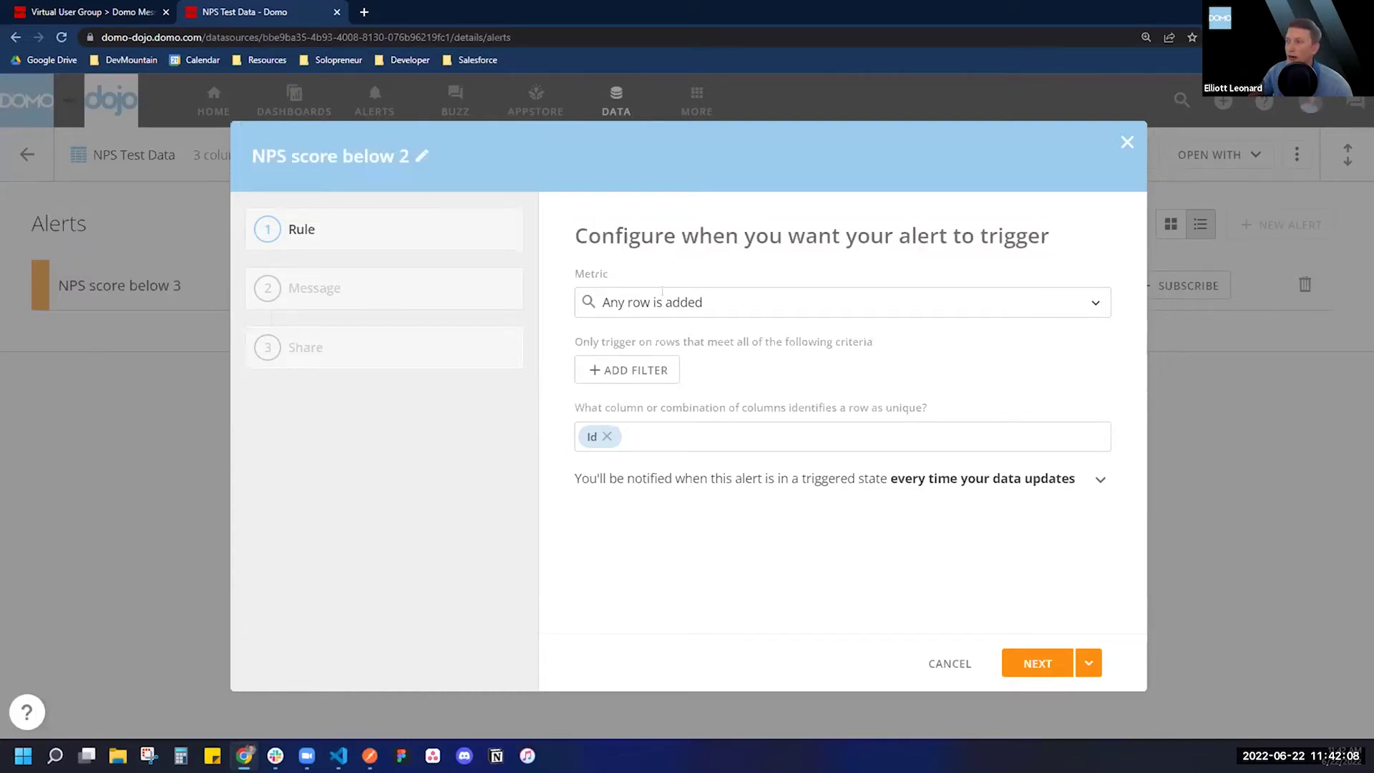
Add a filter to the alert rule so it triggers only when NPS Score is less than or equal to 2
left_click(642, 372)
left_click(680, 393)
left_click(637, 493)
left_click(785, 395)
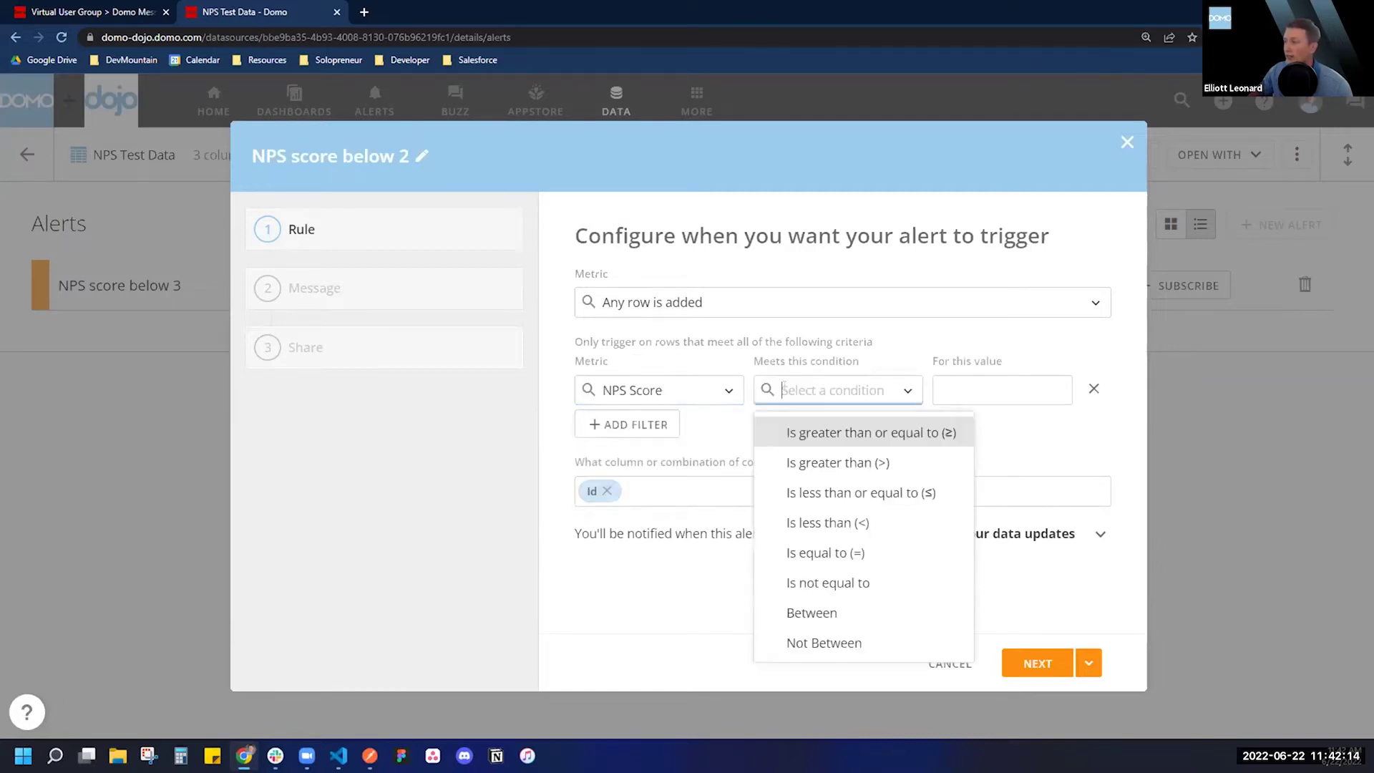
left_click(826, 491)
left_click(968, 390)
type("2")
left_click(563, 394)
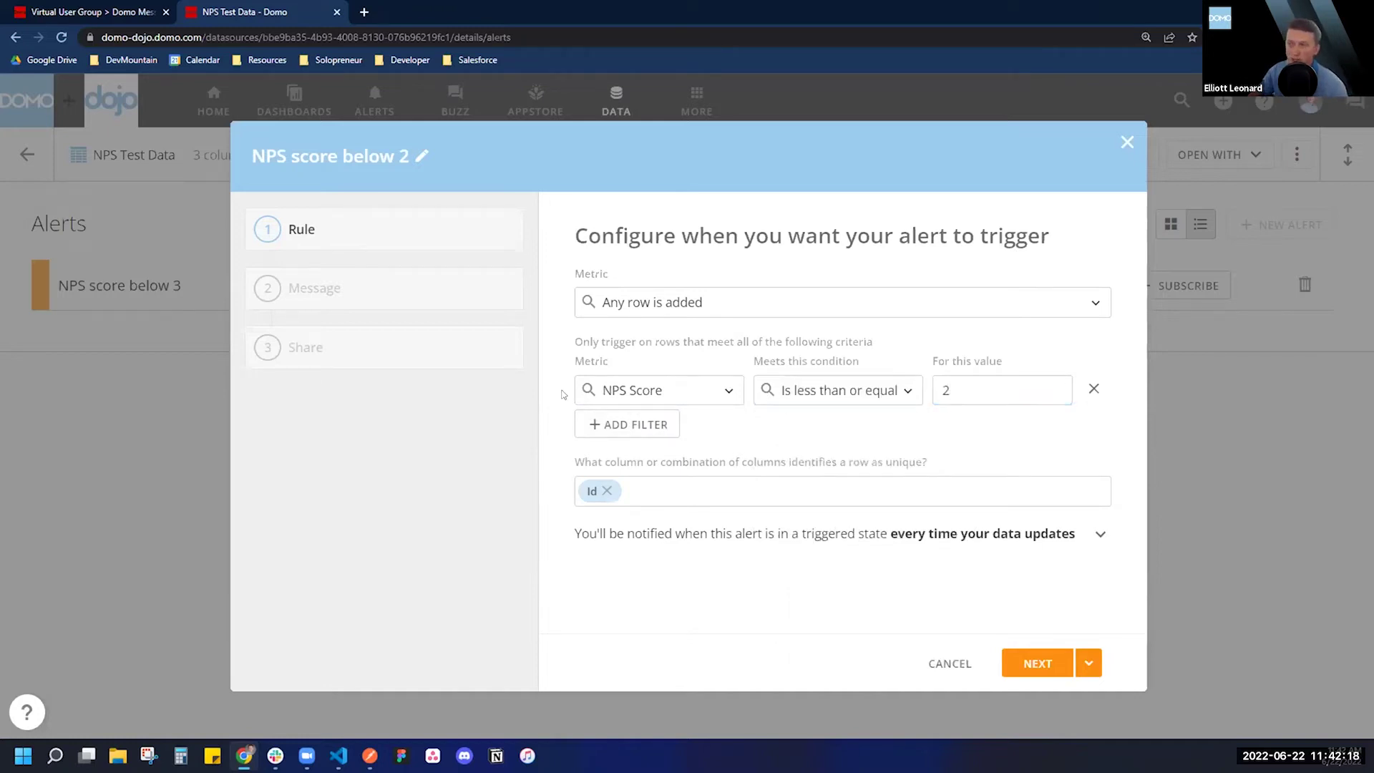
Expand the alert rule's notification settings and turn off repeated notifications while in a triggered state
left_click_drag(582, 461, 832, 461)
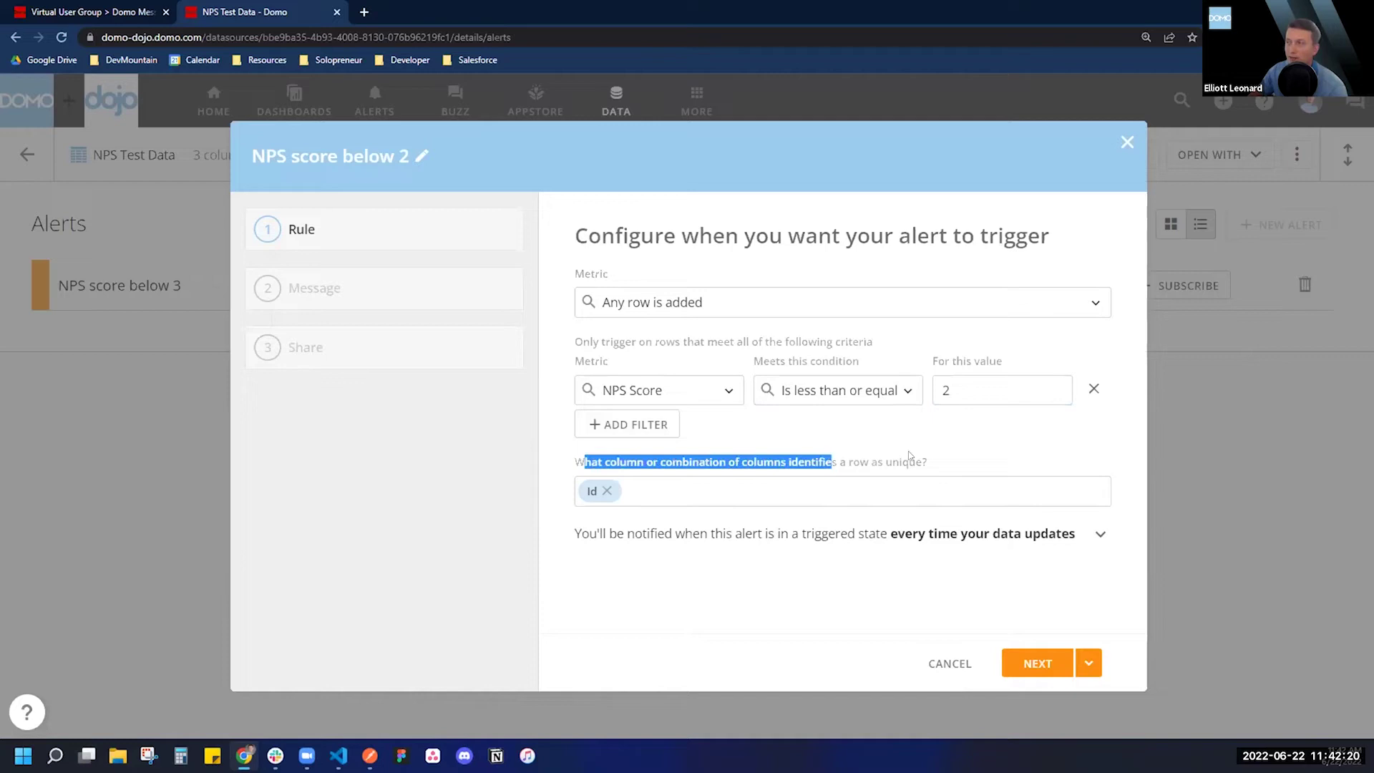
left_click(567, 492)
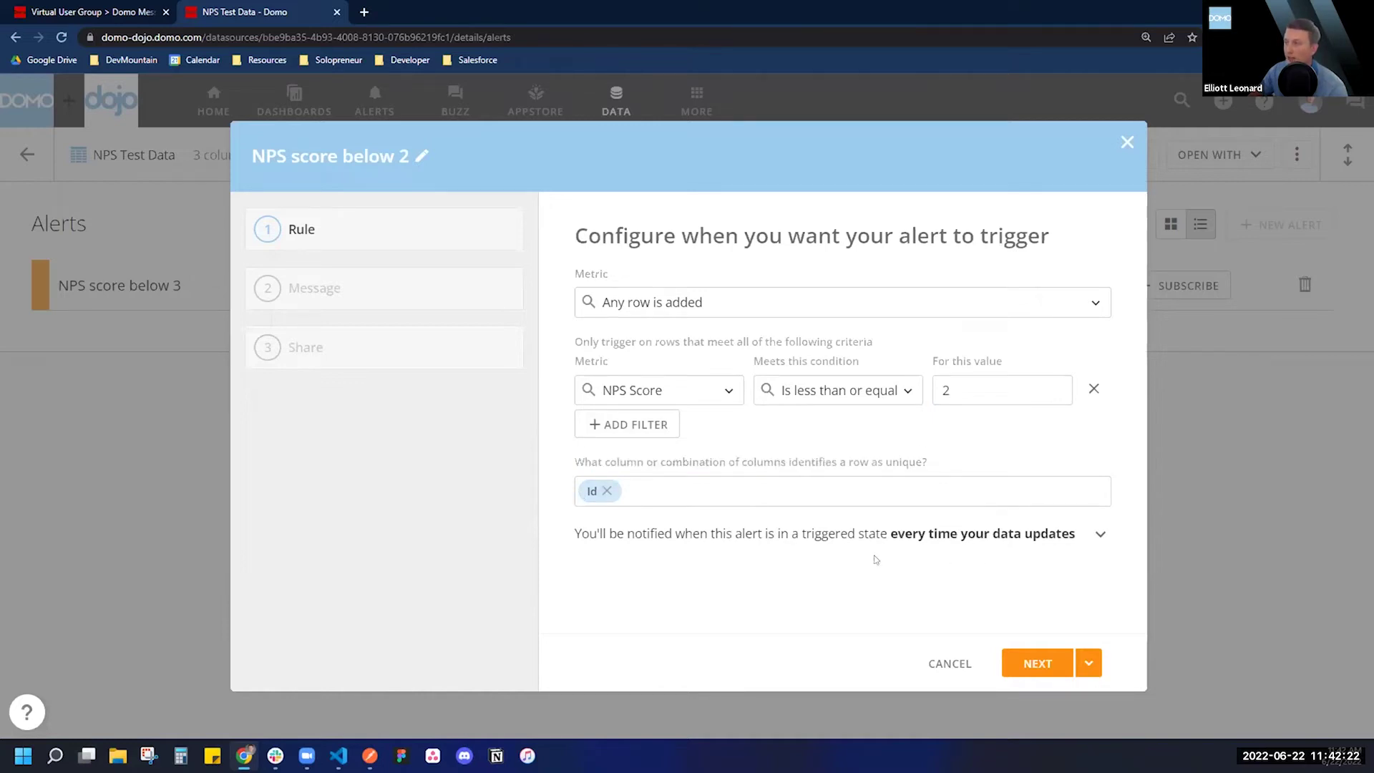
left_click(826, 538)
left_click(605, 620)
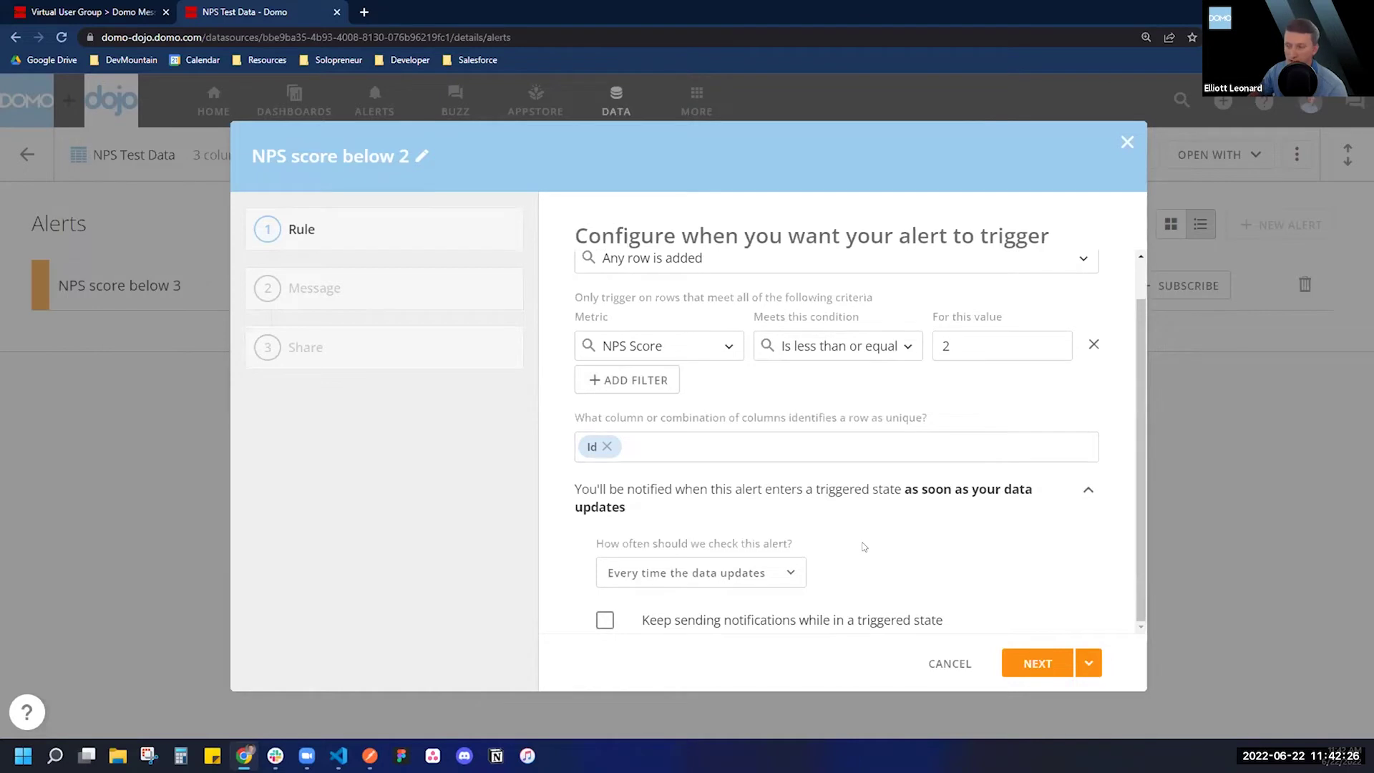
Accept the alert rule, keep the default notification message and attach a Domo Webhook action
left_click(1039, 660)
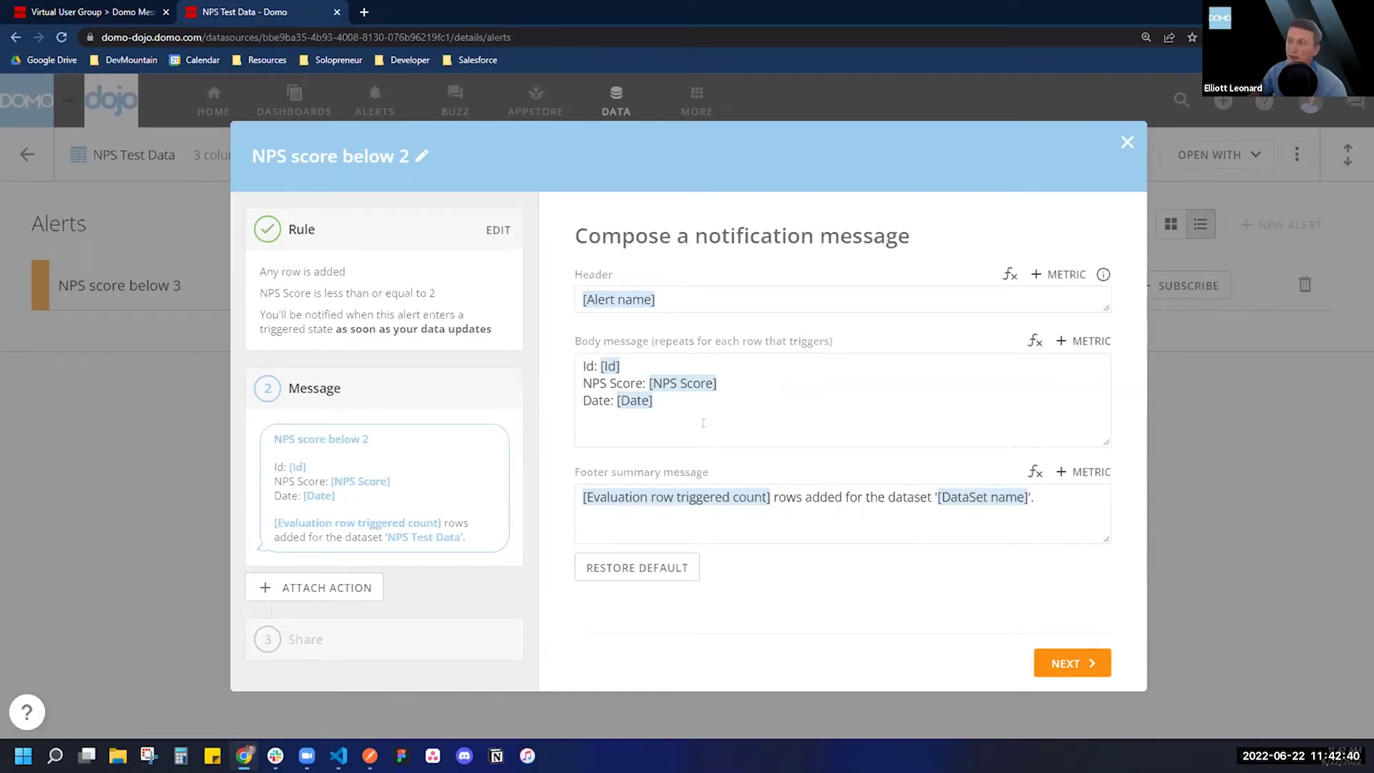
left_click(296, 590)
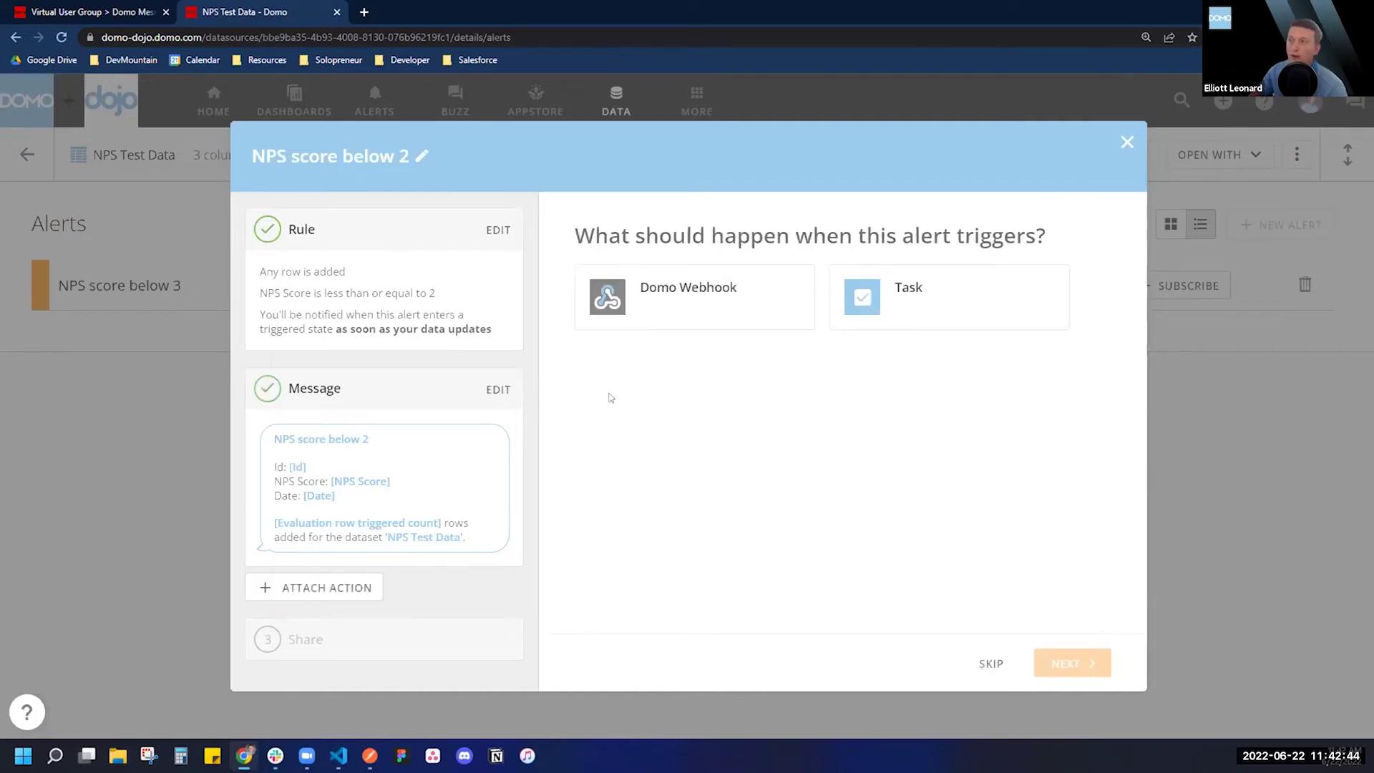
left_click(670, 305)
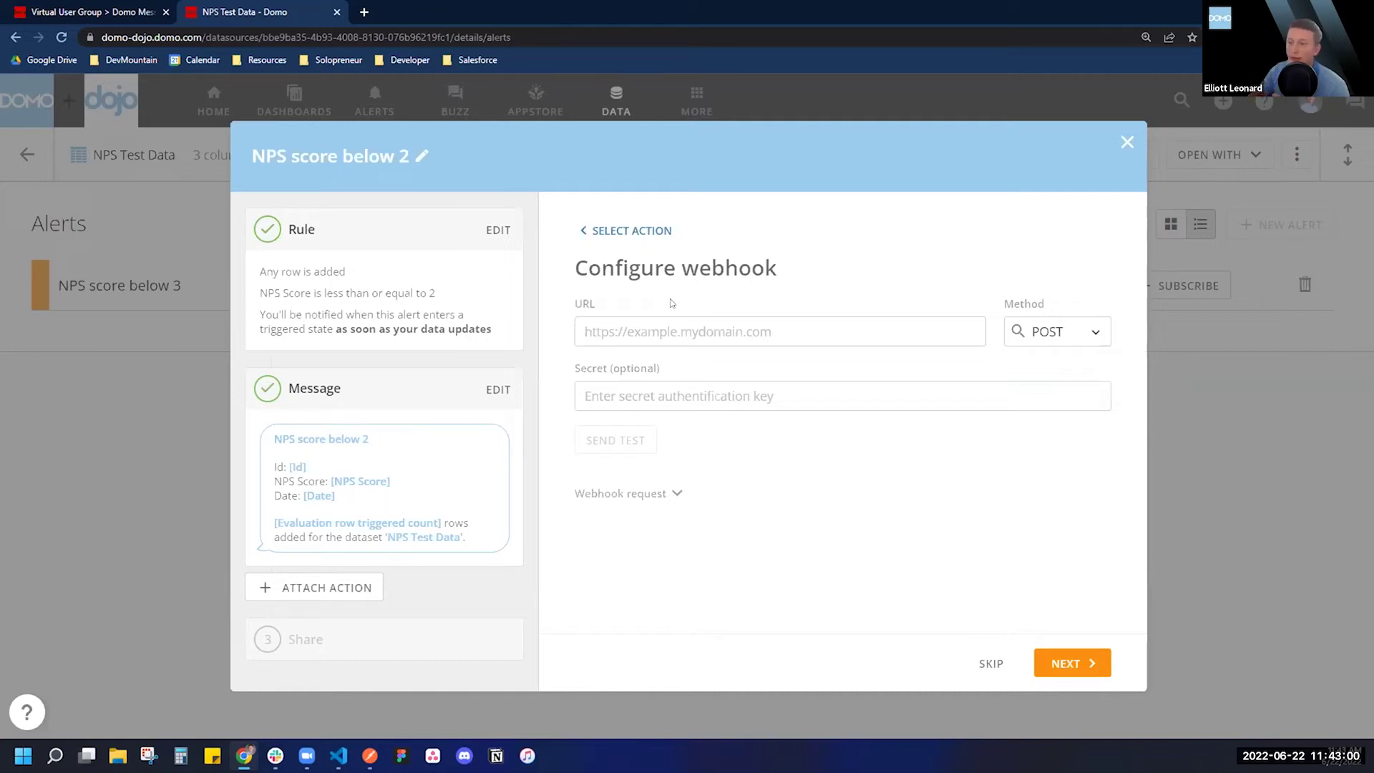
Switch to Slack and open Workflow Builder for the Armis workspace
left_click(275, 755)
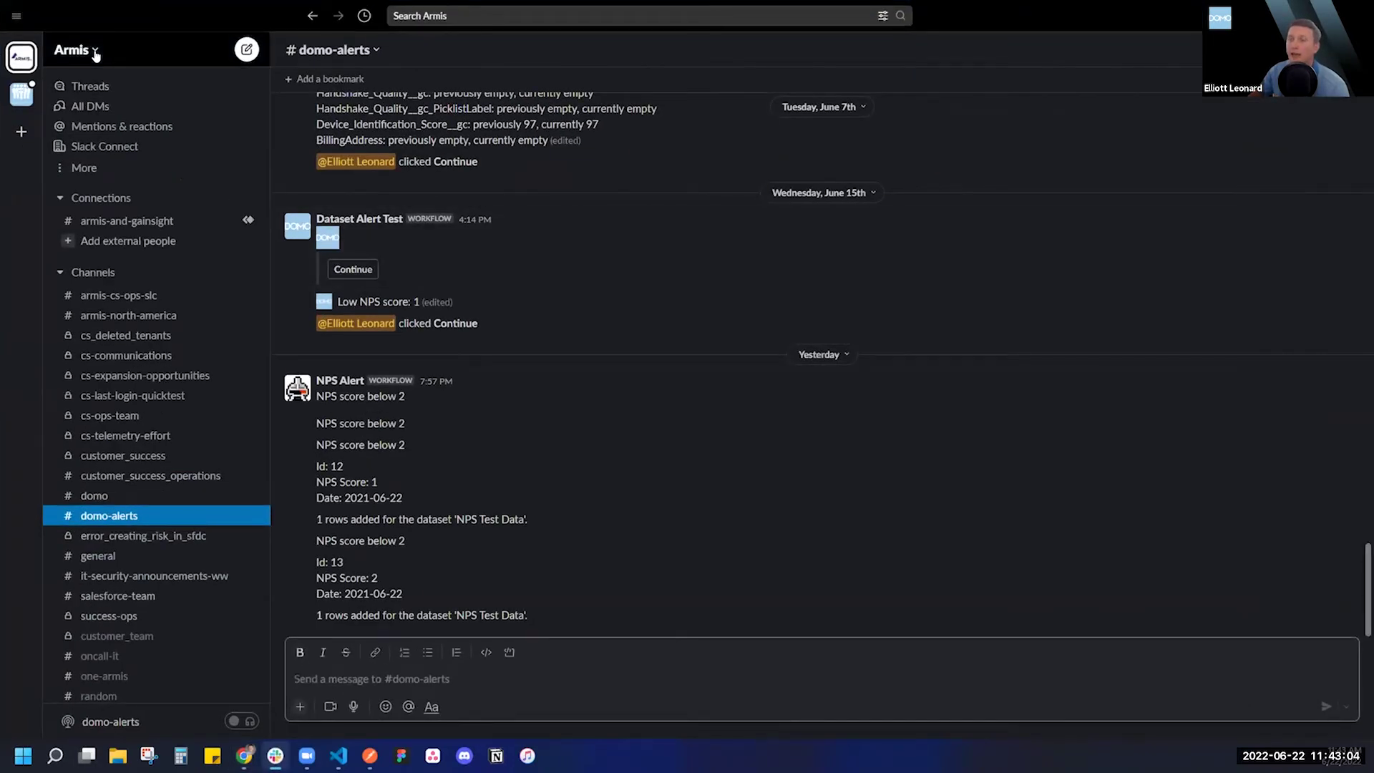
left_click(74, 50)
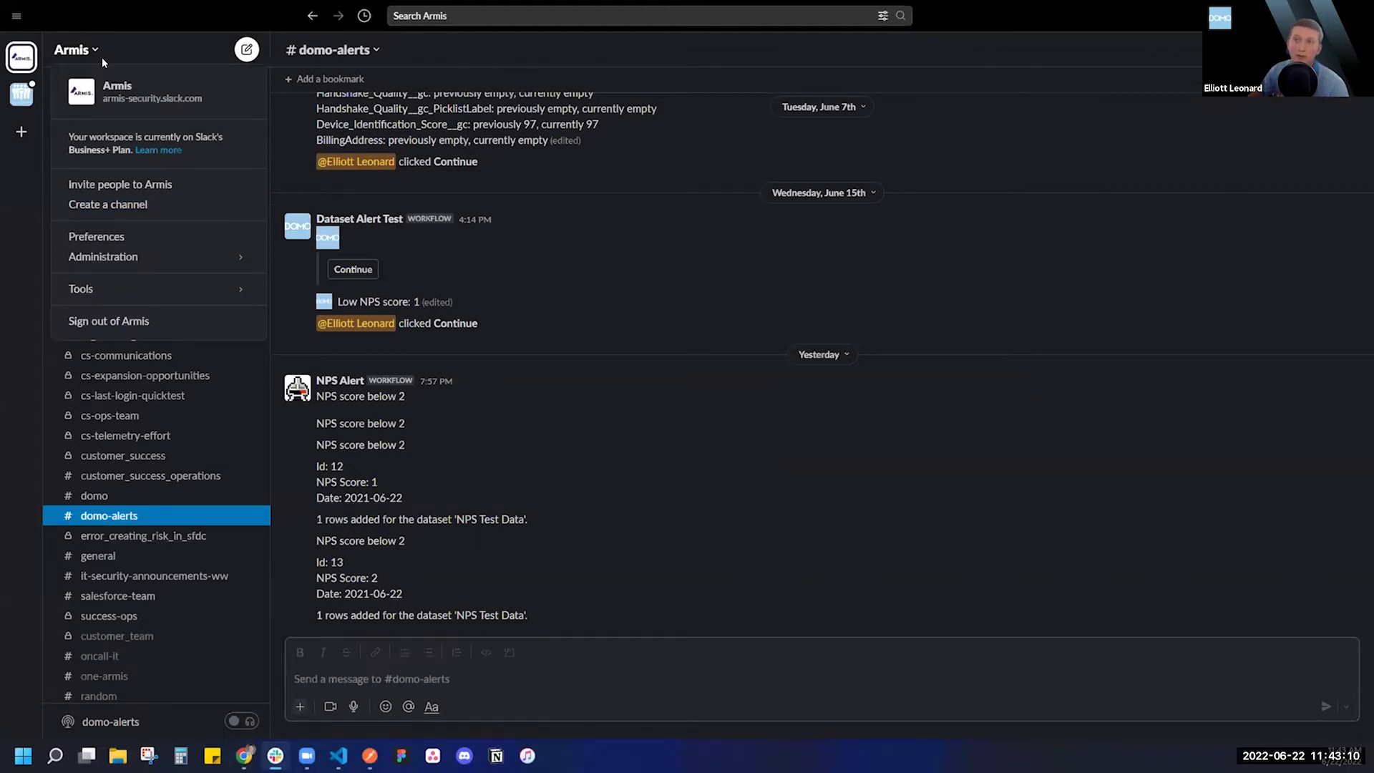
mouse_move(137, 295)
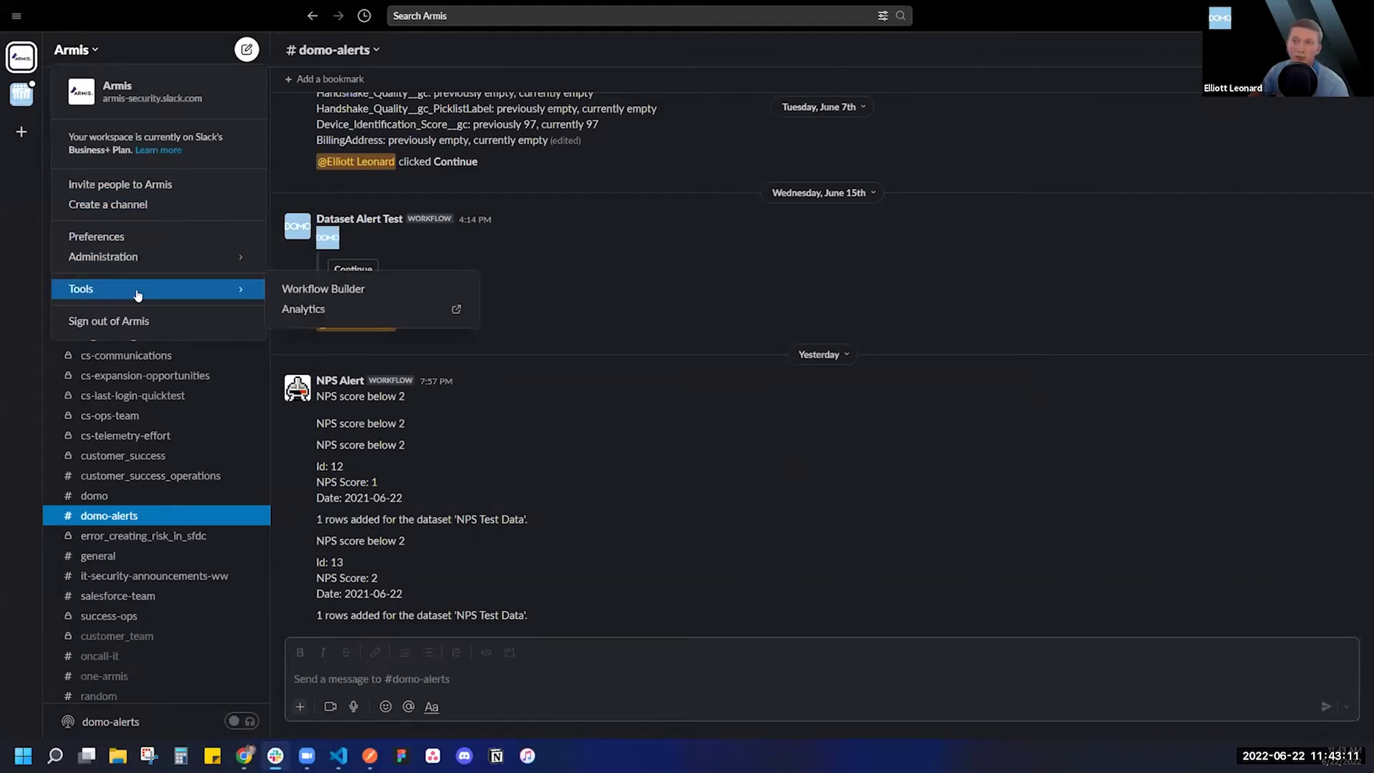
left_click(303, 288)
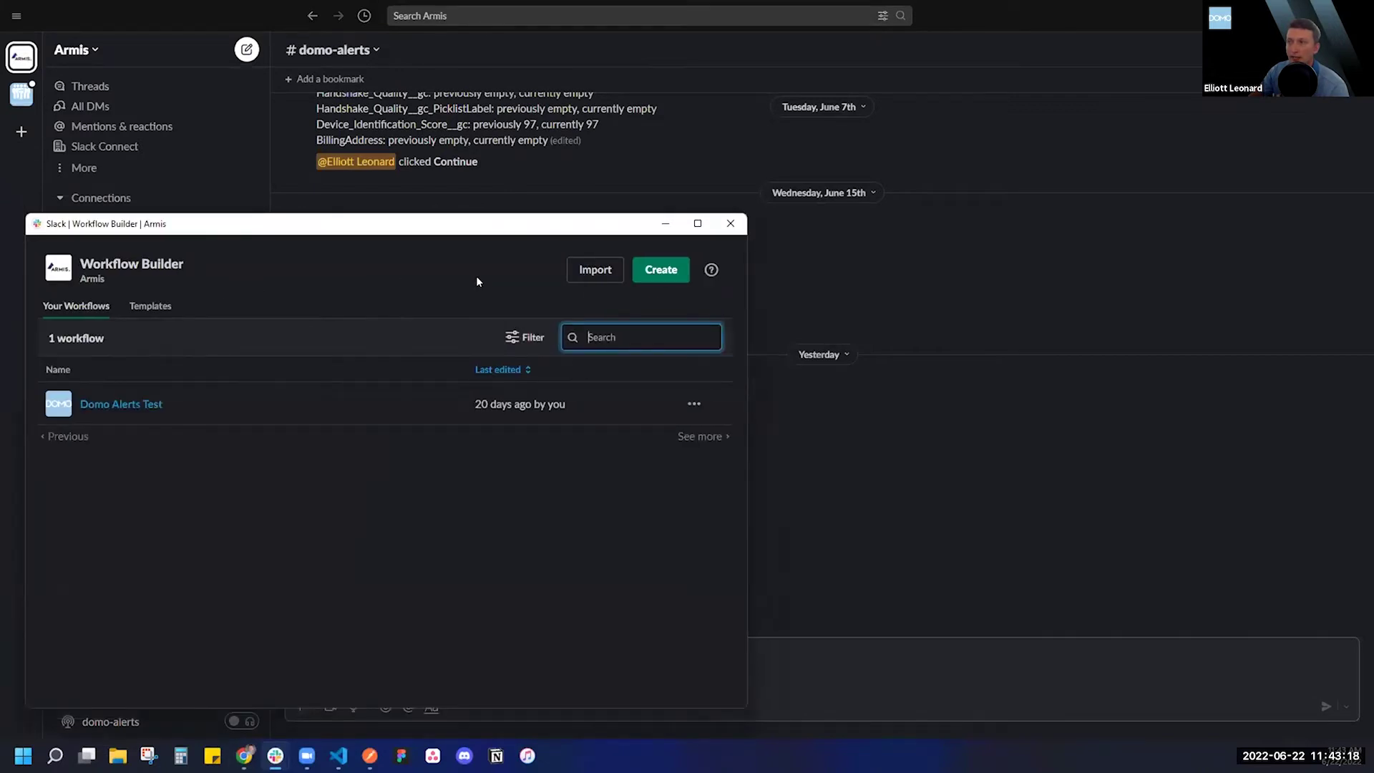
Create a workflow named "NPS Score" that starts from a webhook
left_click(660, 270)
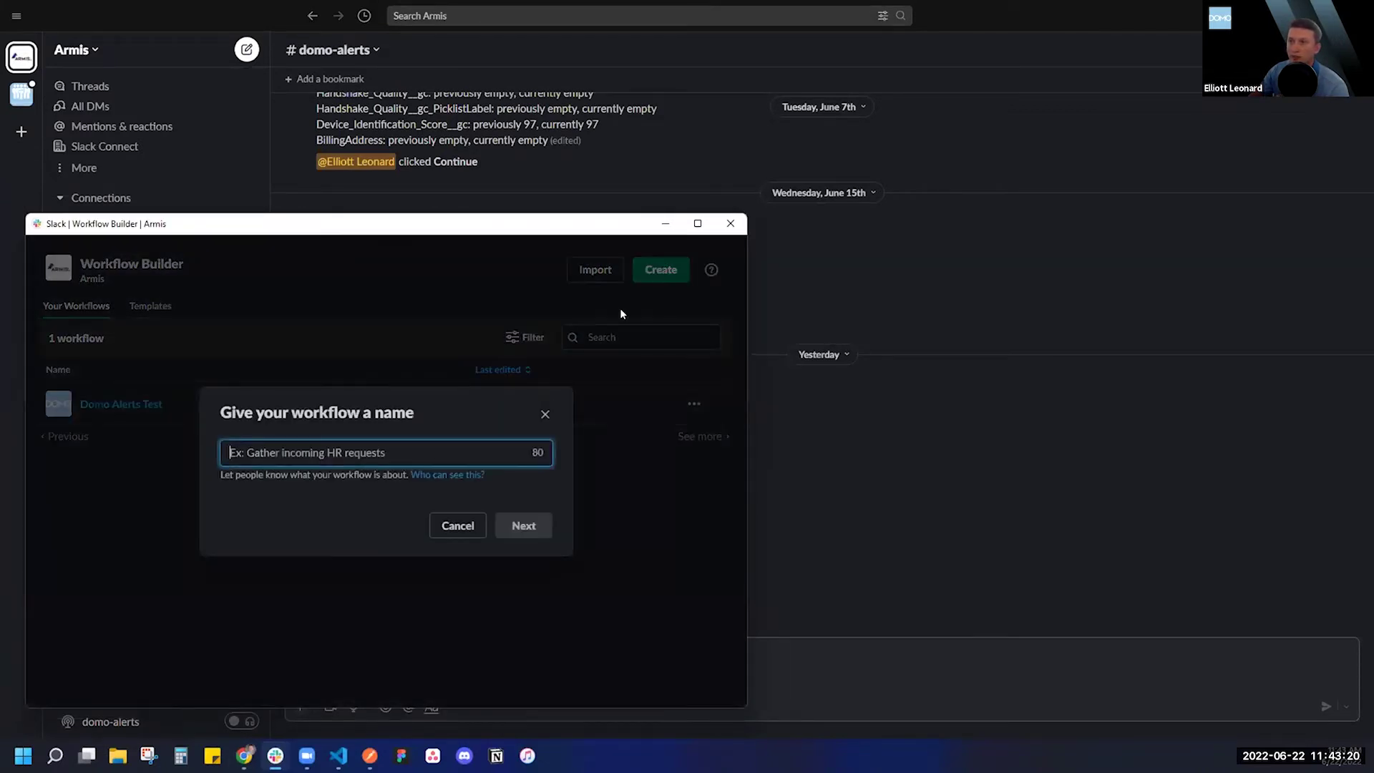
type("NPS Score")
left_click(524, 525)
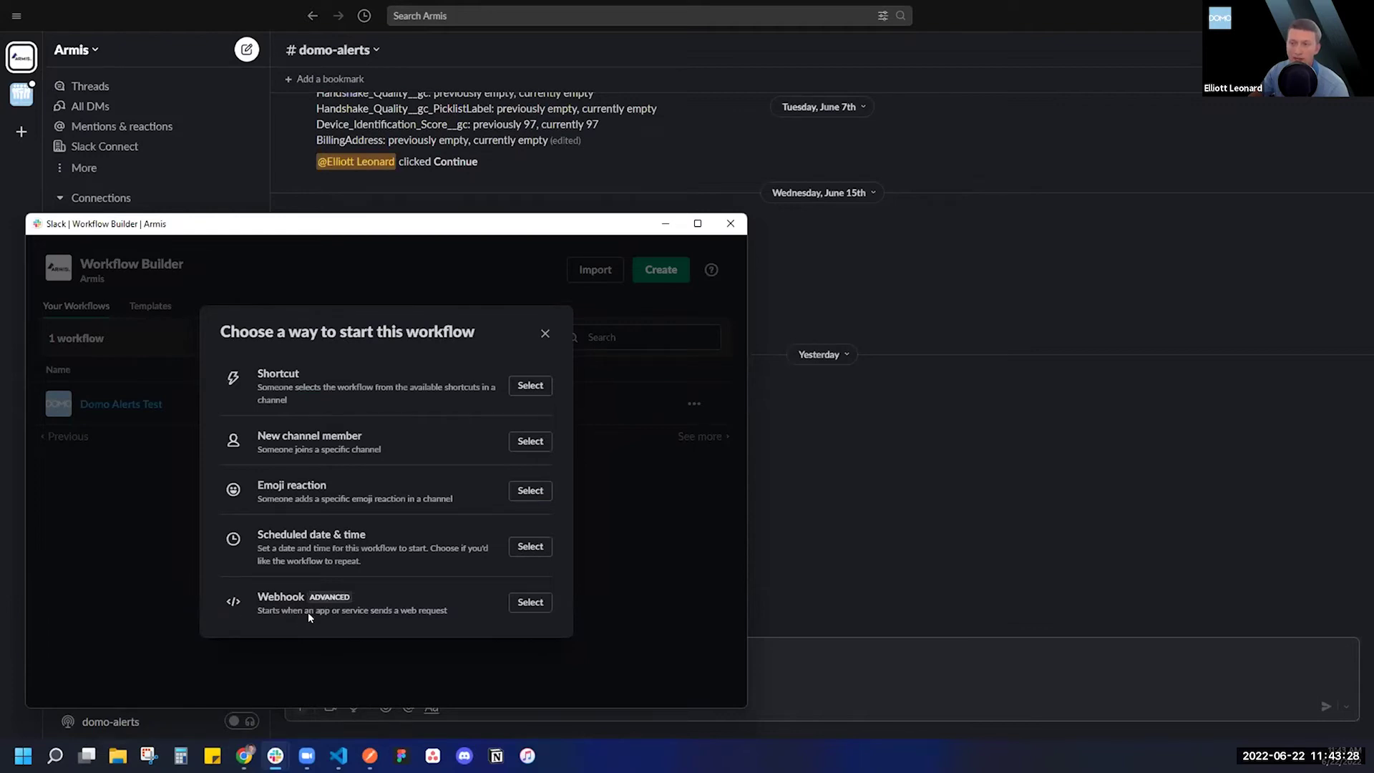
left_click(529, 603)
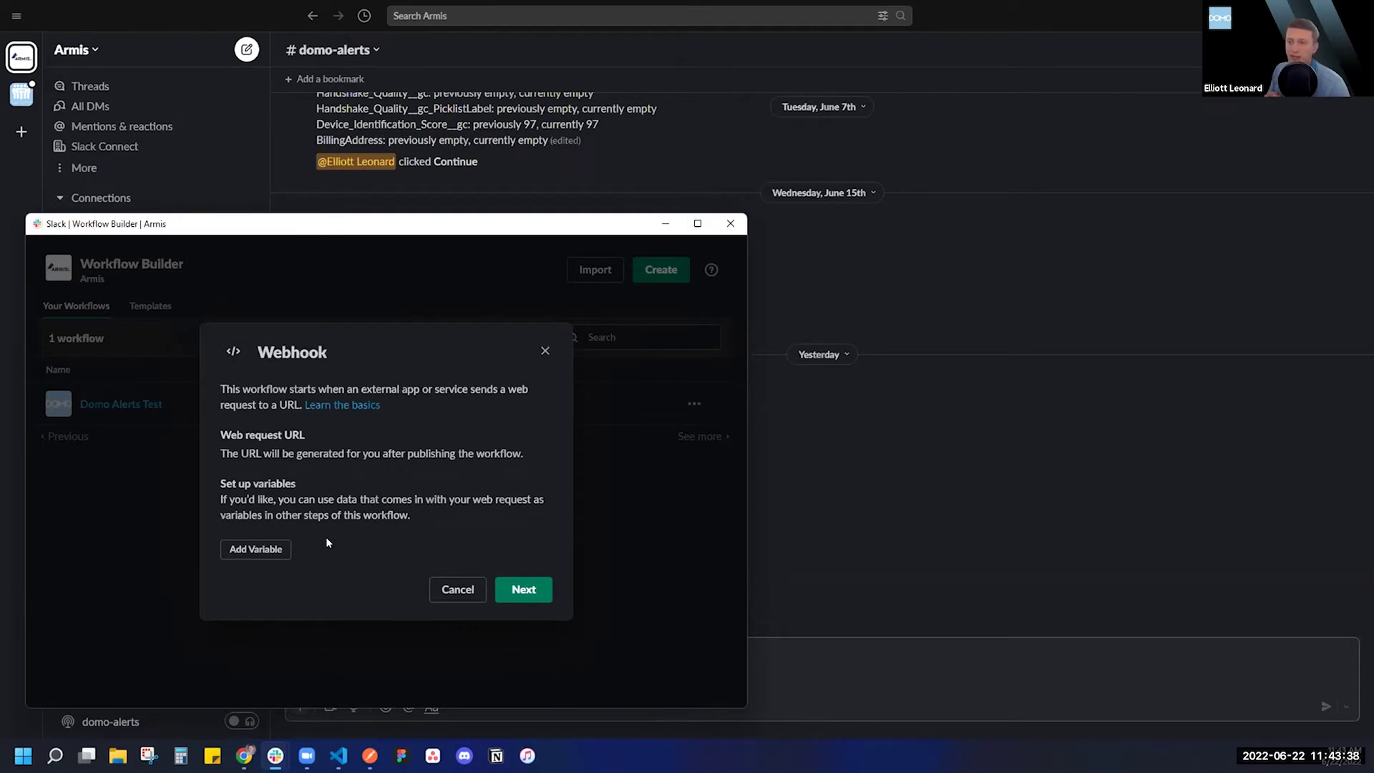
Add two variables of data type Text to the webhook, with the keys "message" and "title"
left_click(250, 548)
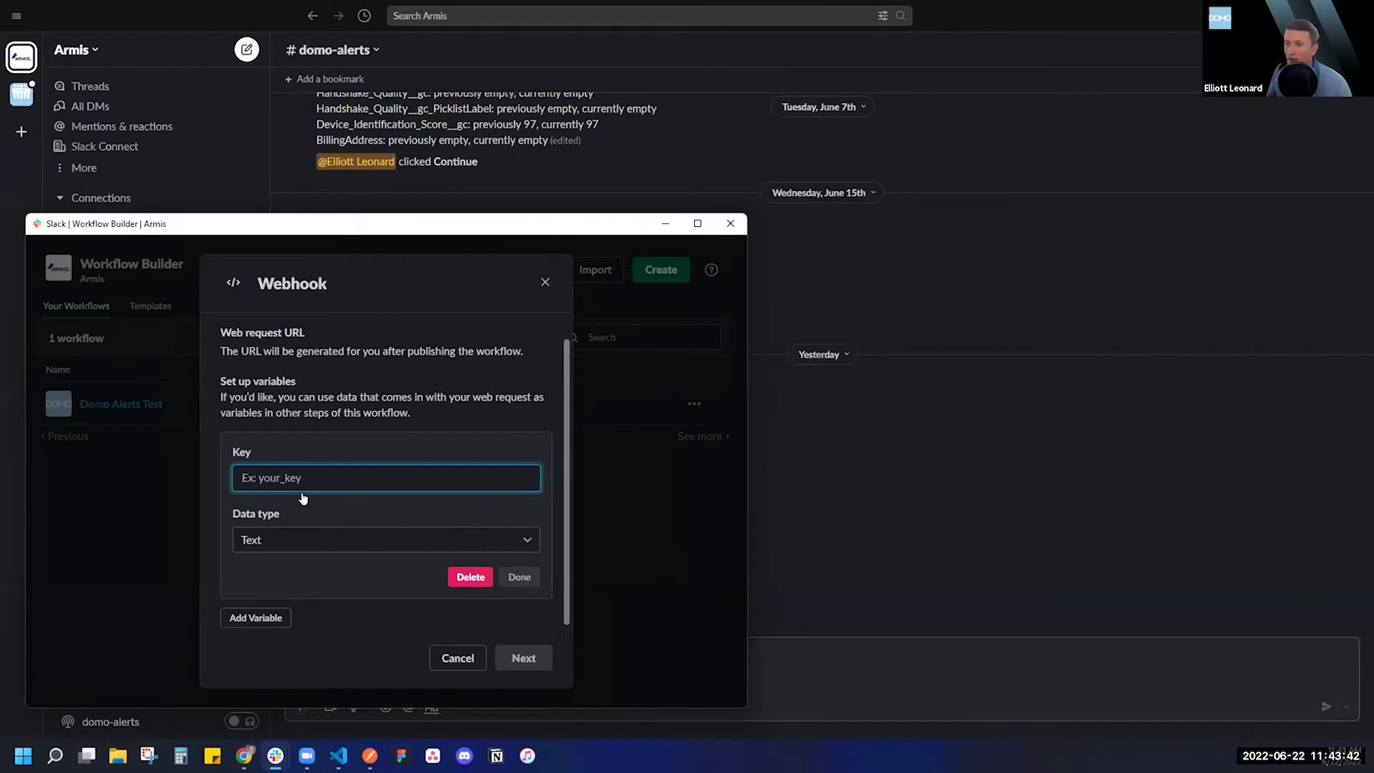
type("message")
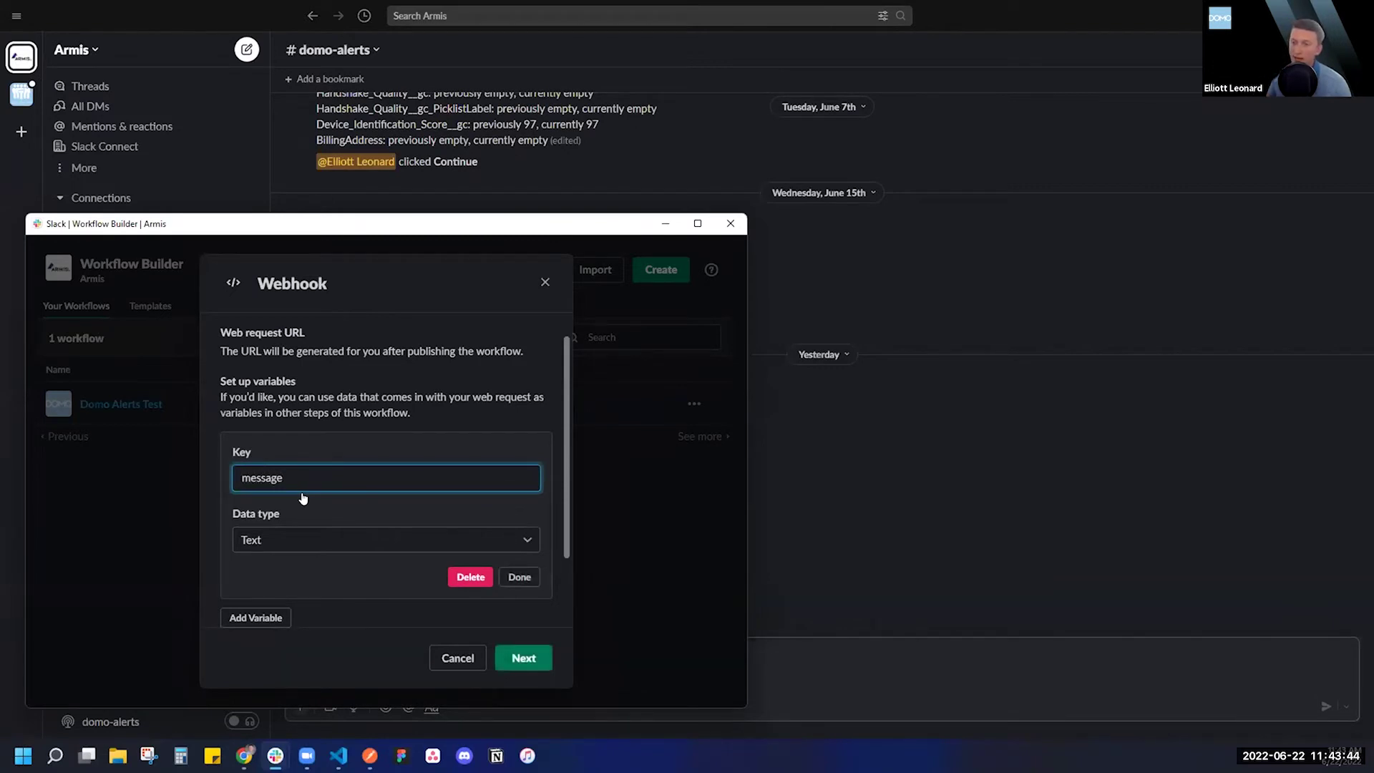
left_click(518, 577)
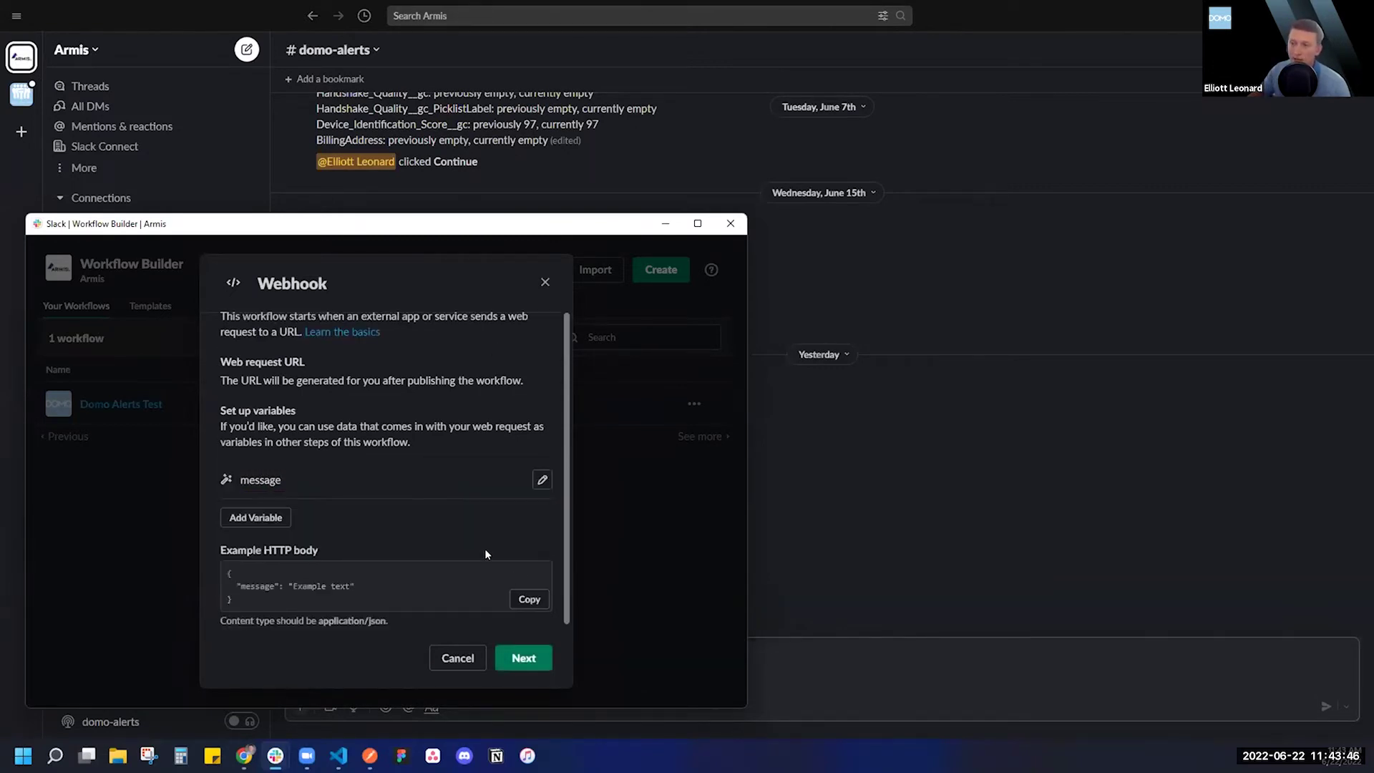
left_click(265, 516)
scroll(326, 533, "down", 2)
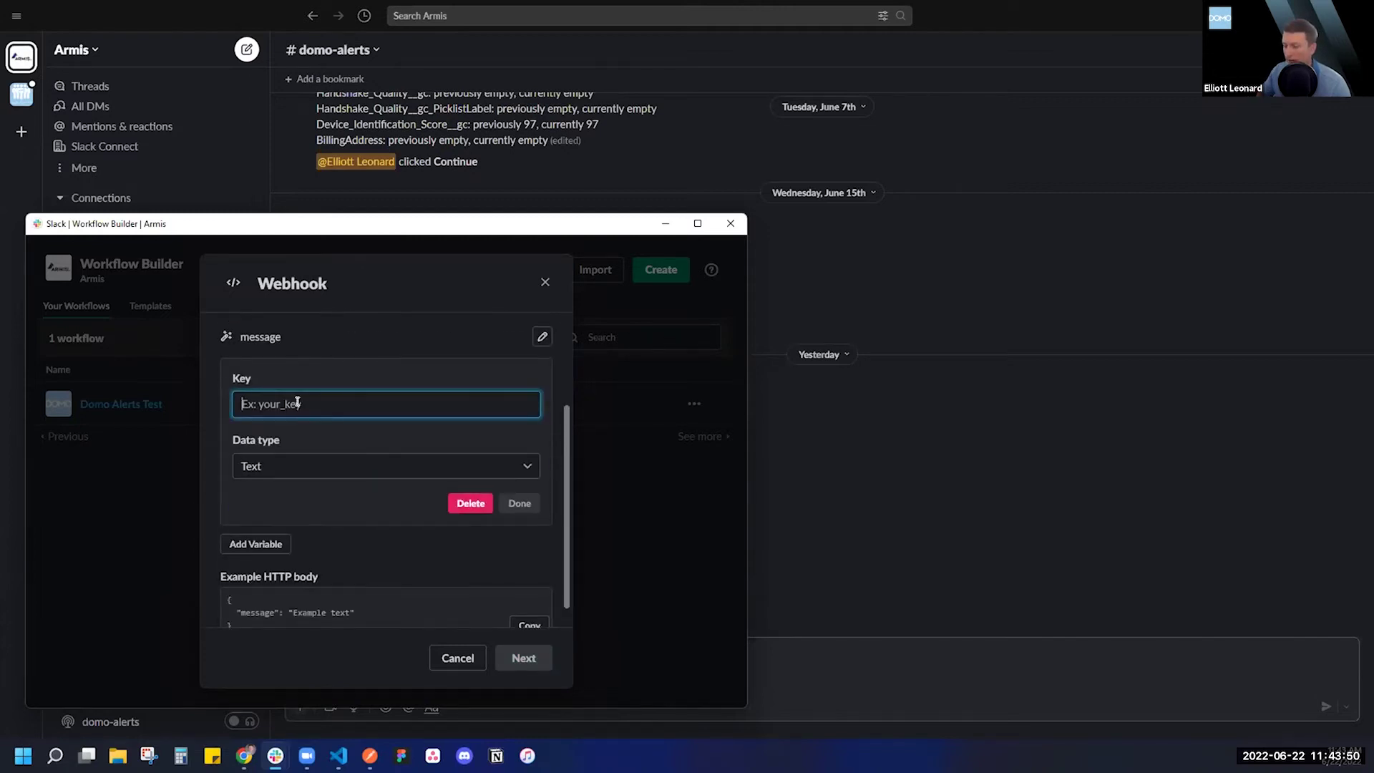
type("title")
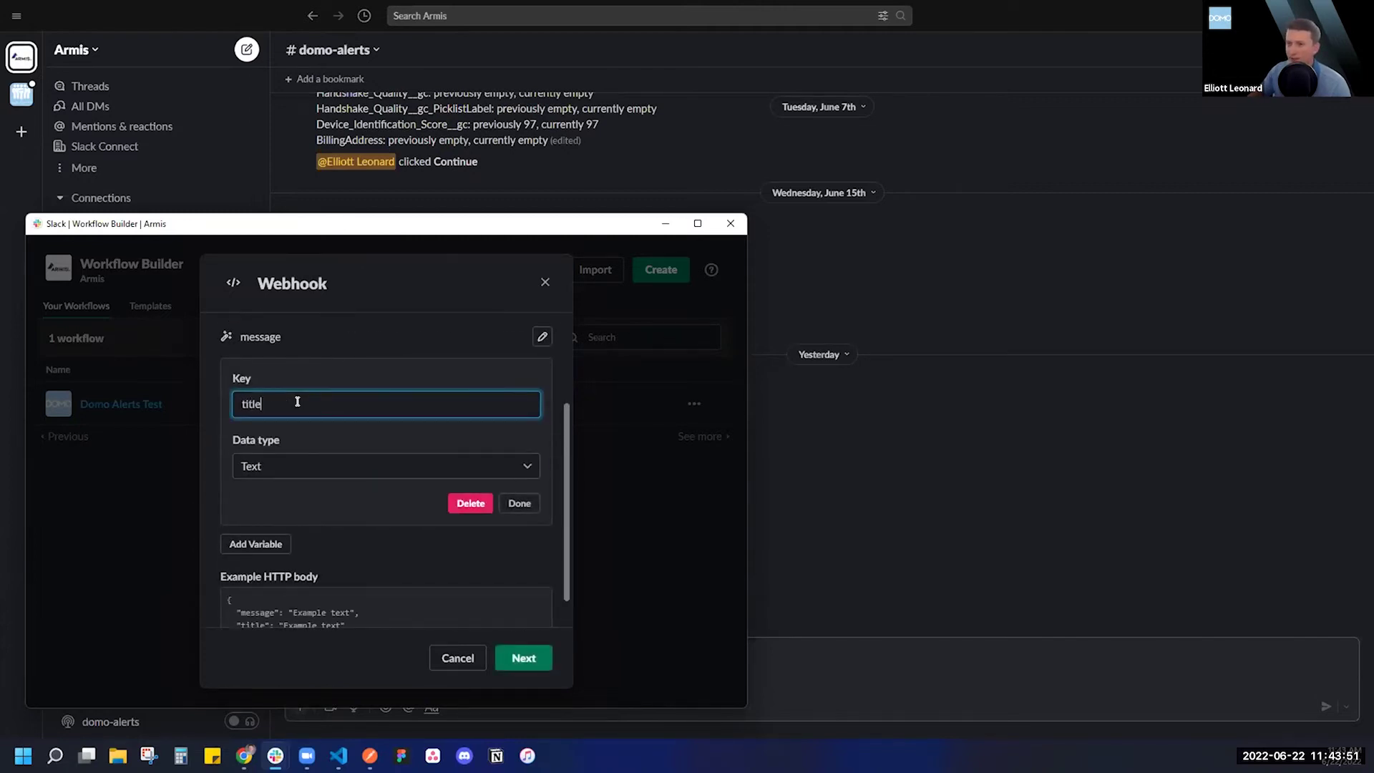
left_click(516, 502)
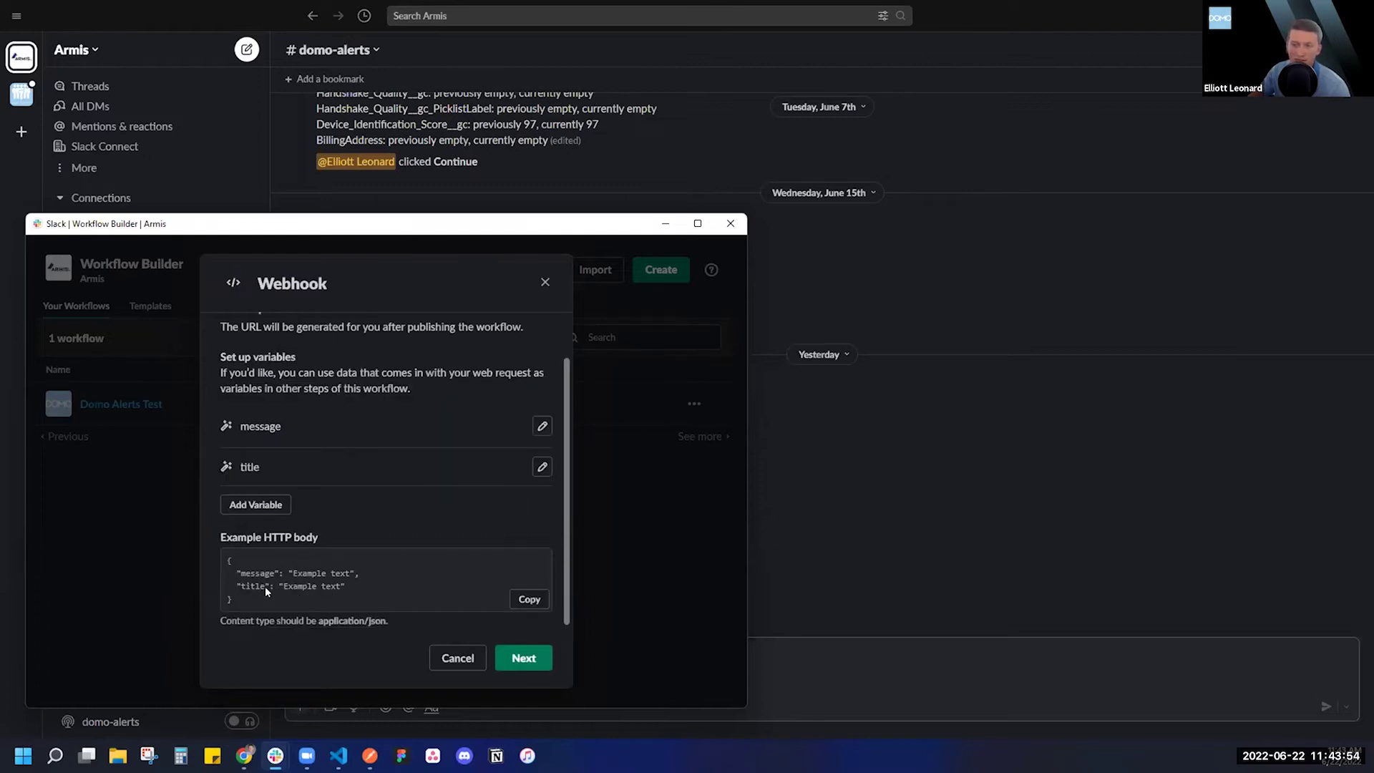
Review the example HTTP body containing both variables and accept the webhook trigger setup
left_click_drag(261, 601, 218, 560)
left_click(314, 563)
triple_click(225, 578)
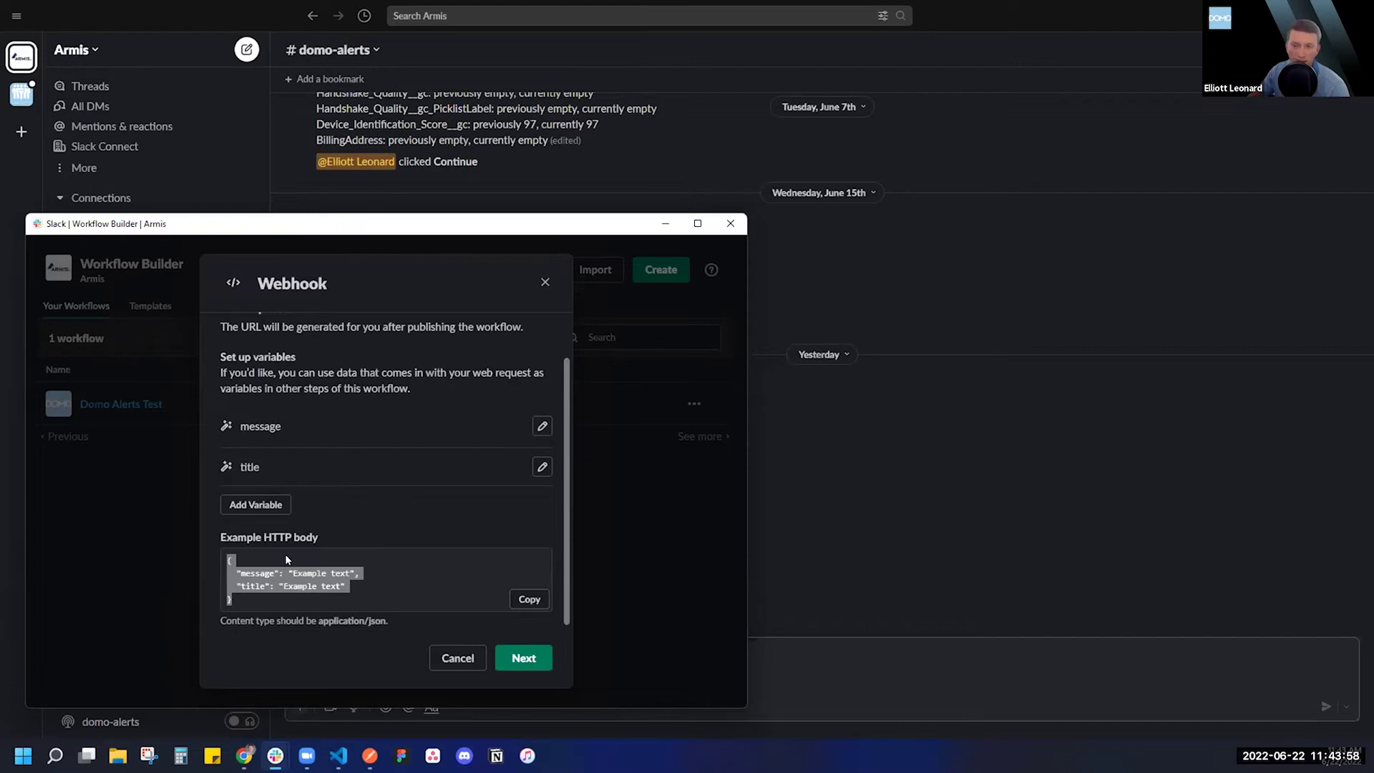
left_click(309, 585)
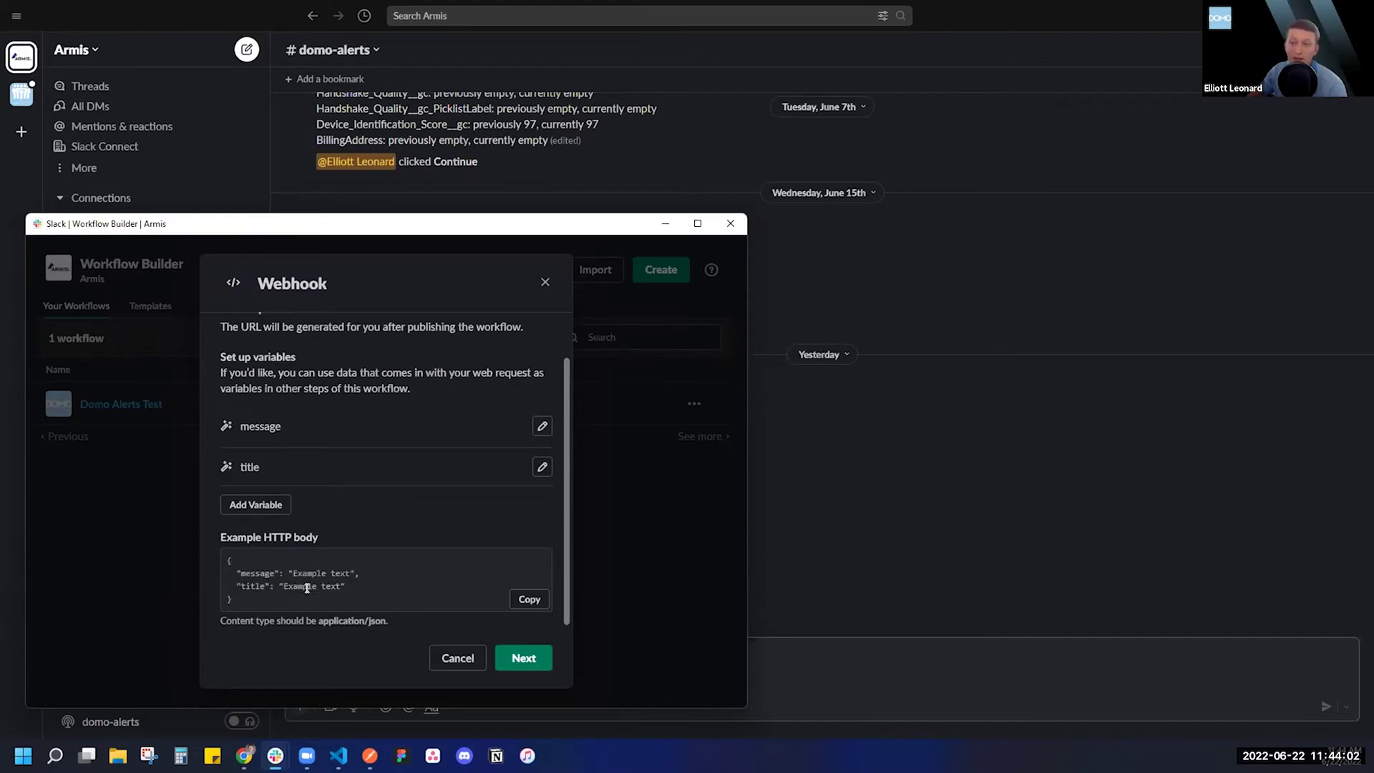
left_click(521, 656)
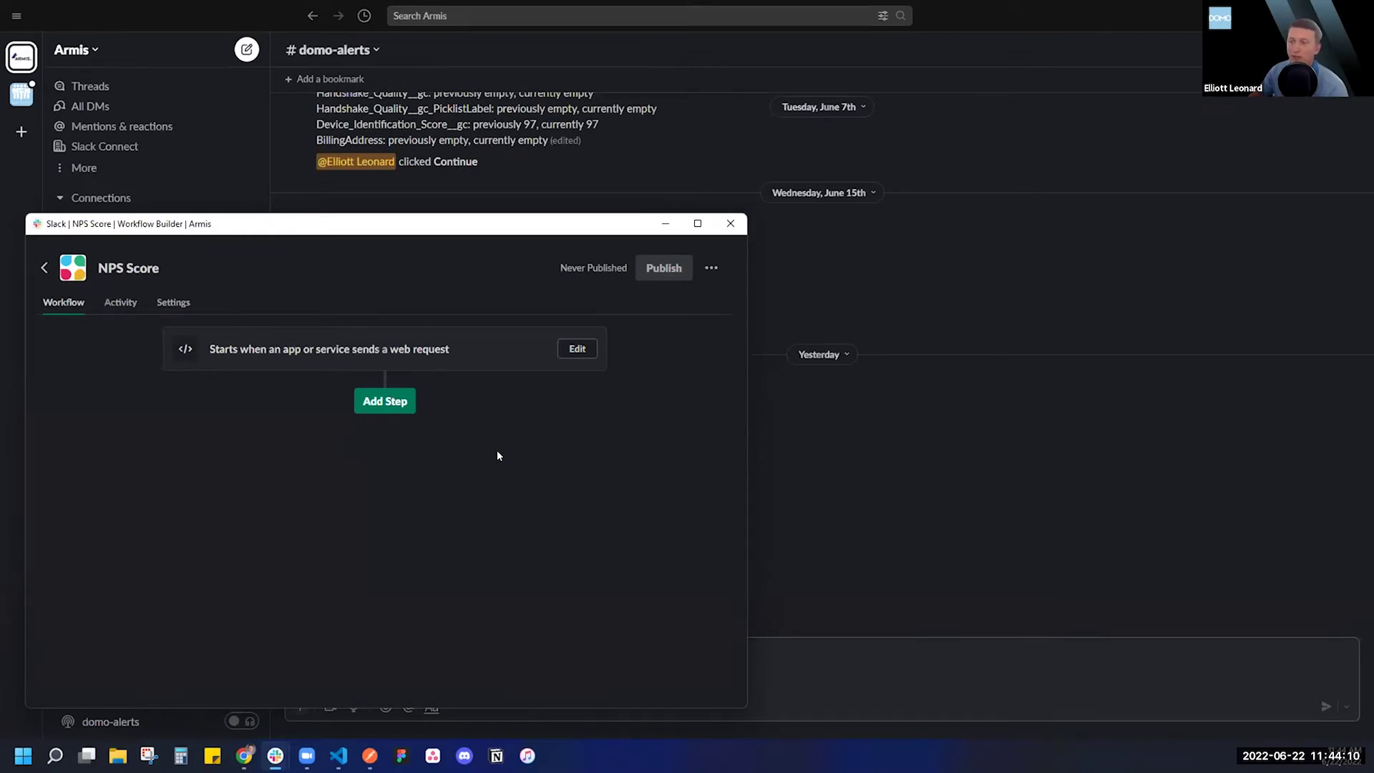
Add a "Send a message" step to the workflow and choose the domo-alerts channel as its destination
left_click(381, 403)
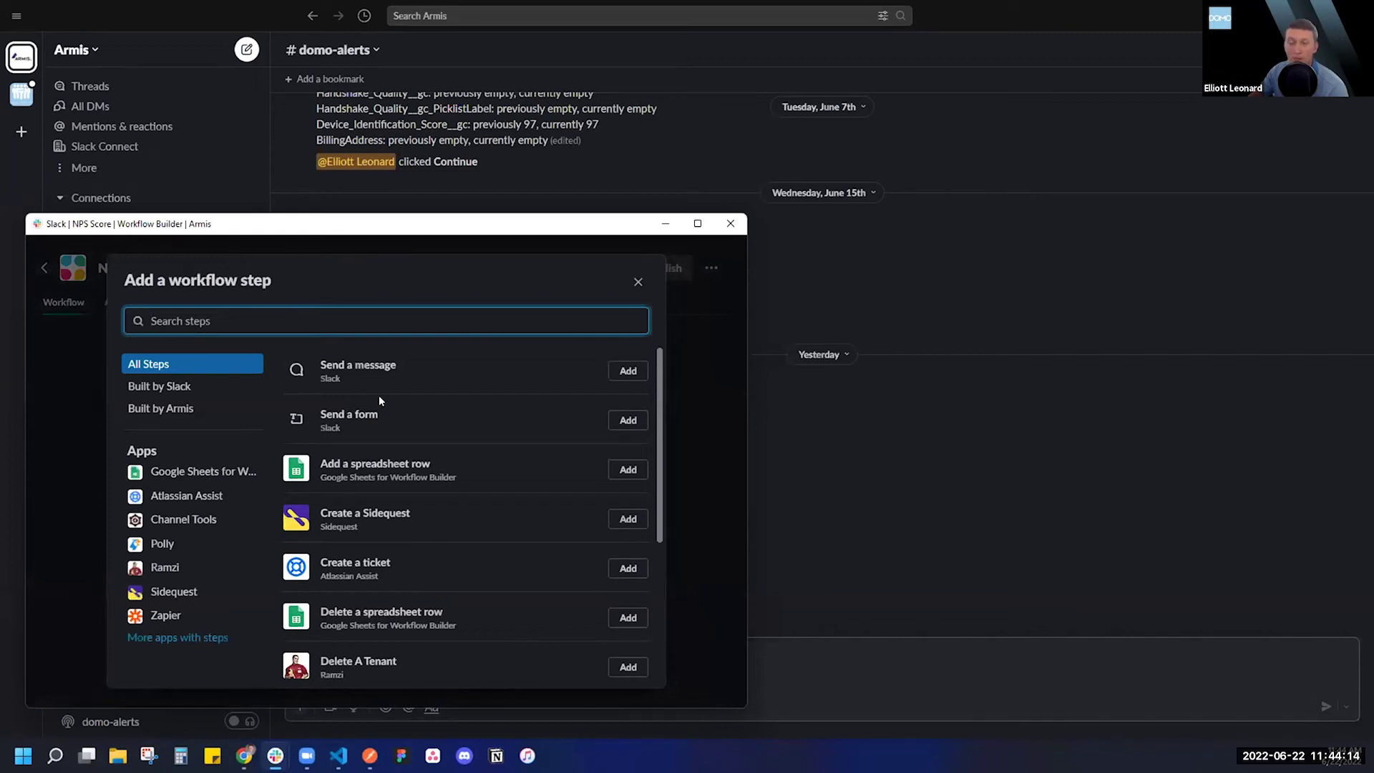
left_click(628, 371)
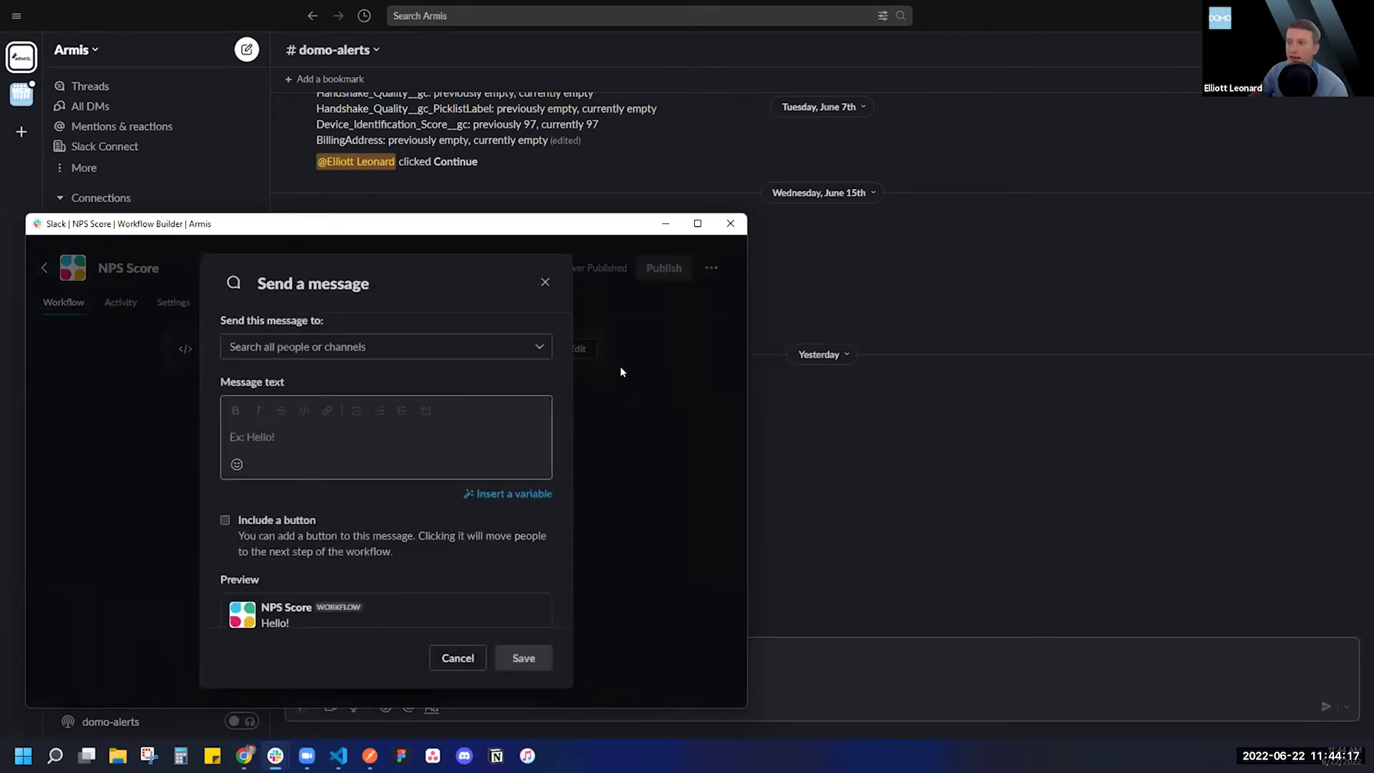
left_click(388, 347)
type("domo")
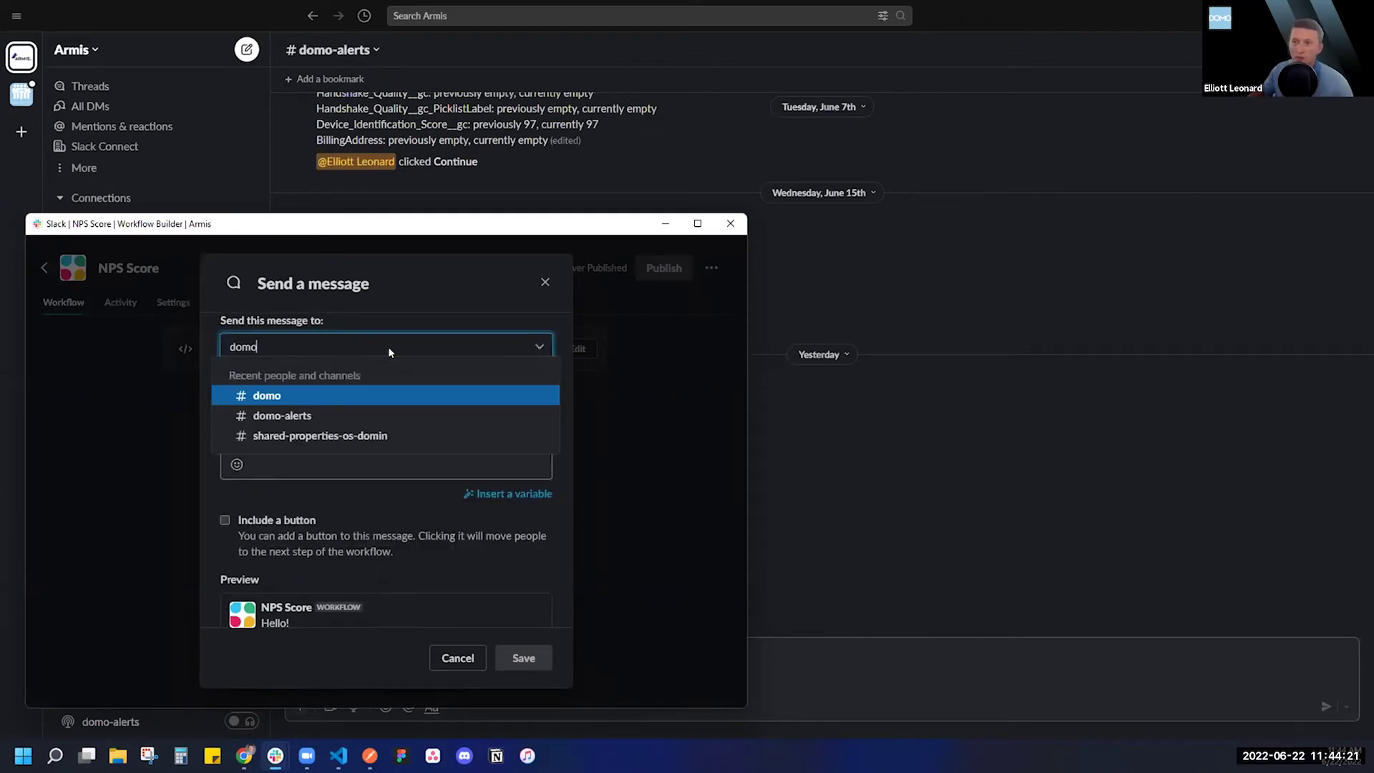
left_click(362, 414)
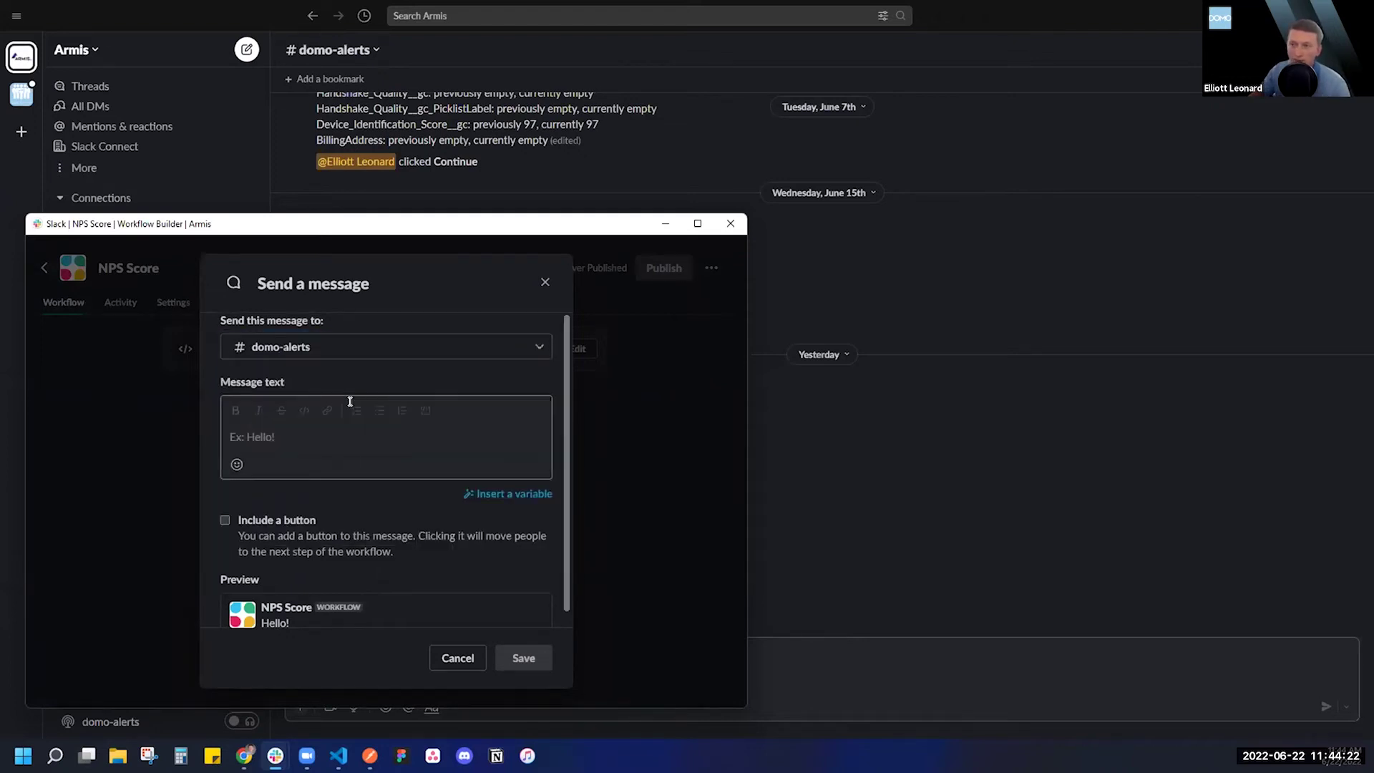
Insert the message variable as the message text, then save the step and publish the workflow
left_click(330, 429)
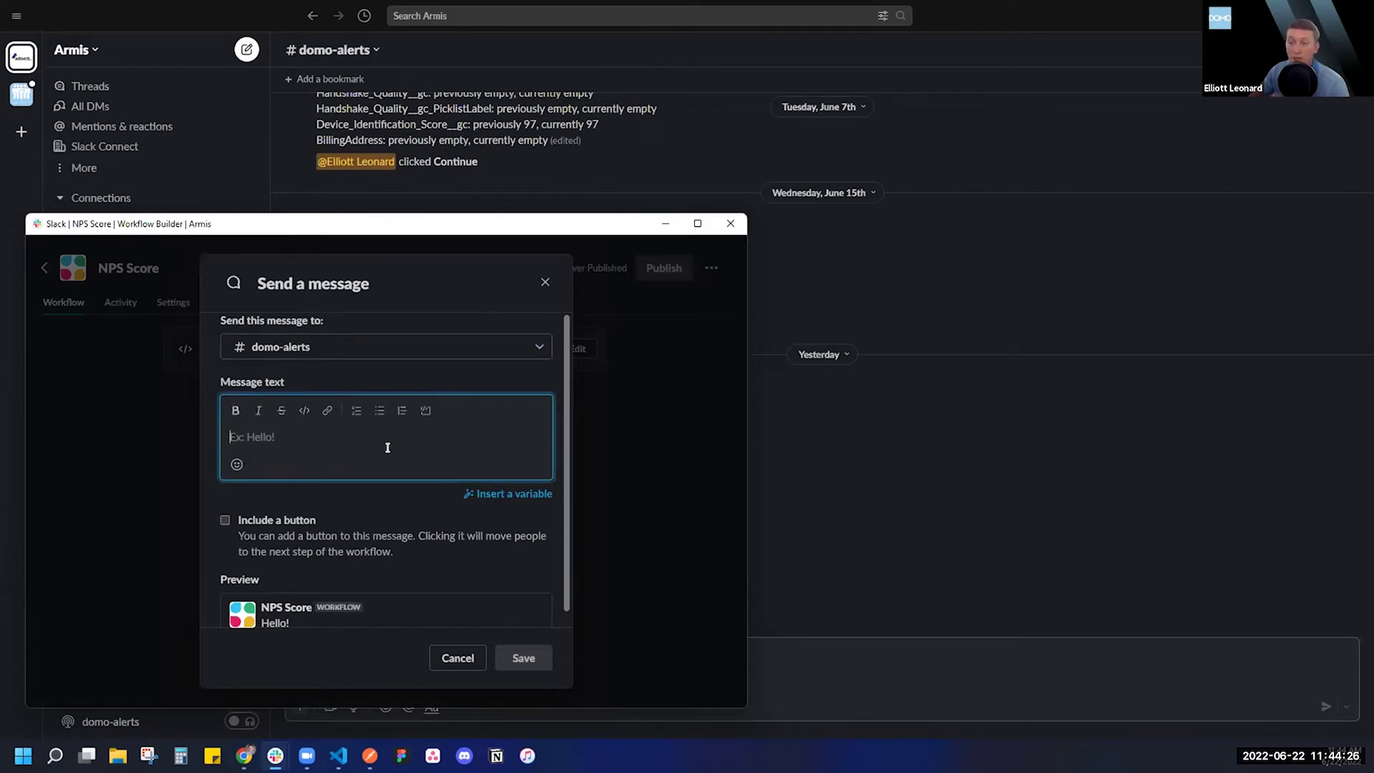
left_click(508, 493)
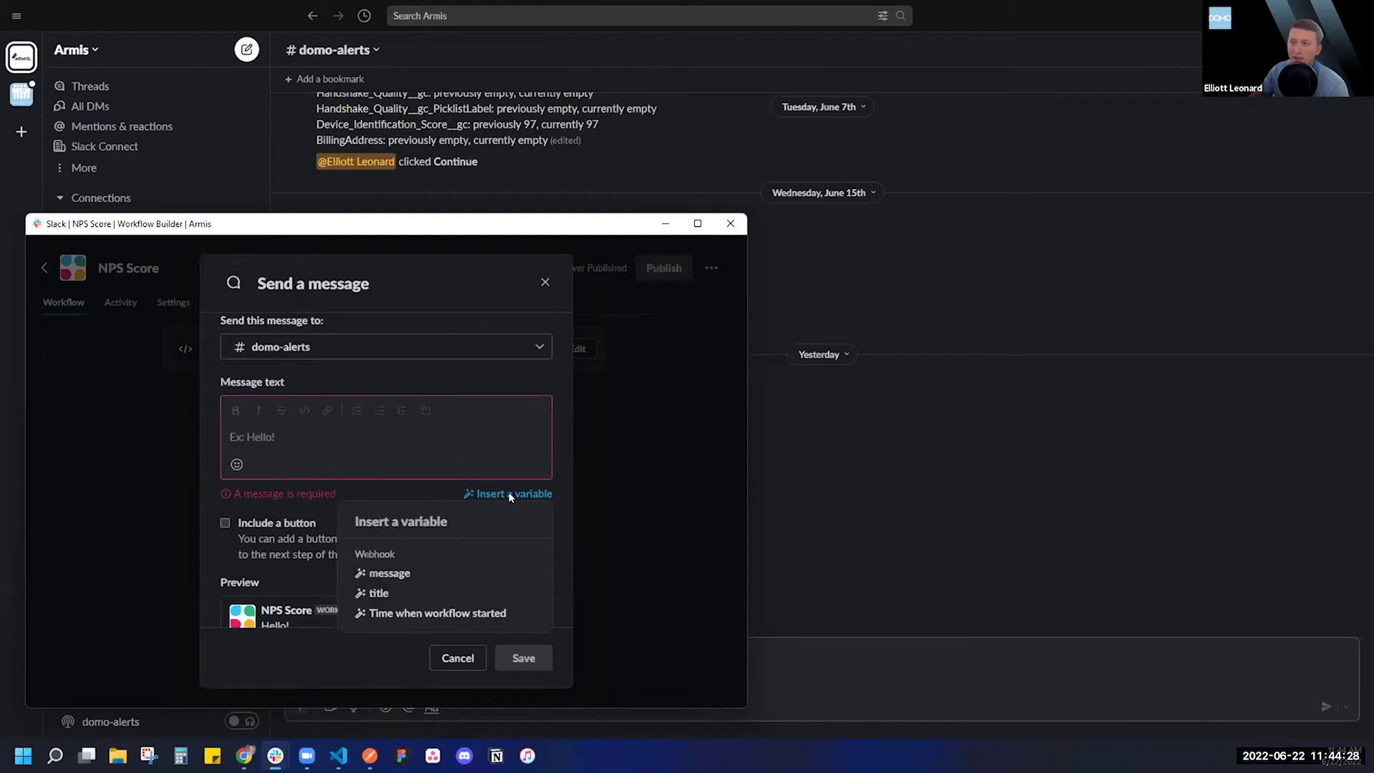
left_click(401, 575)
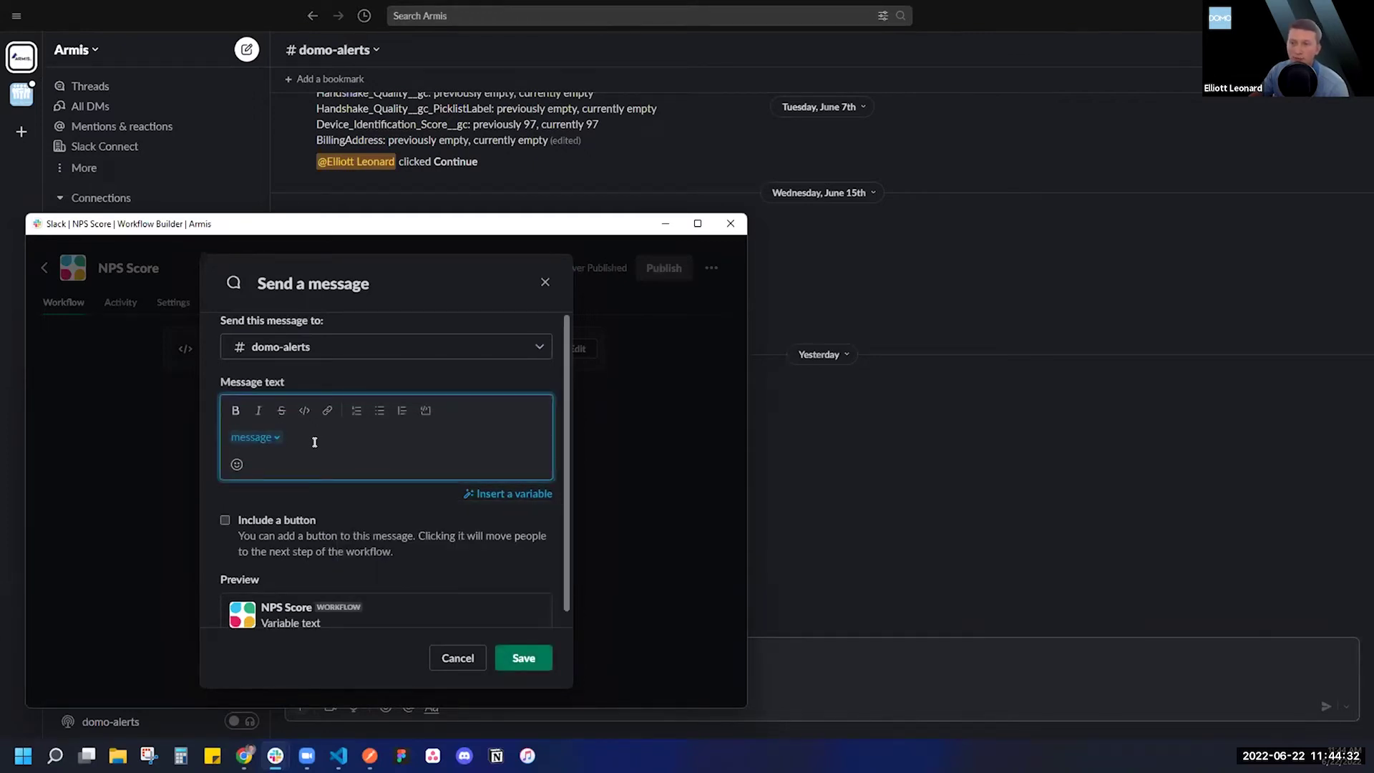
scroll(366, 489, "down", 1)
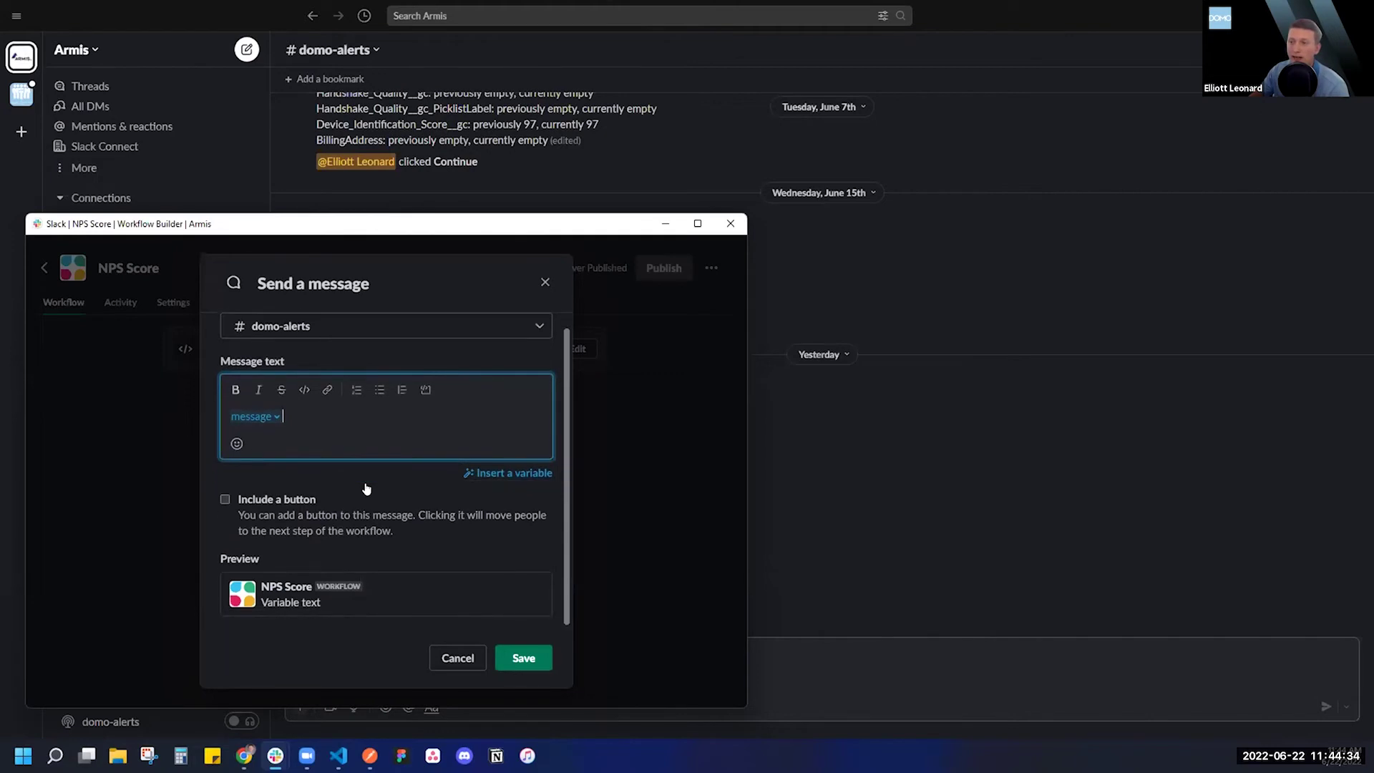
left_click_drag(247, 604, 338, 595)
left_click(245, 588)
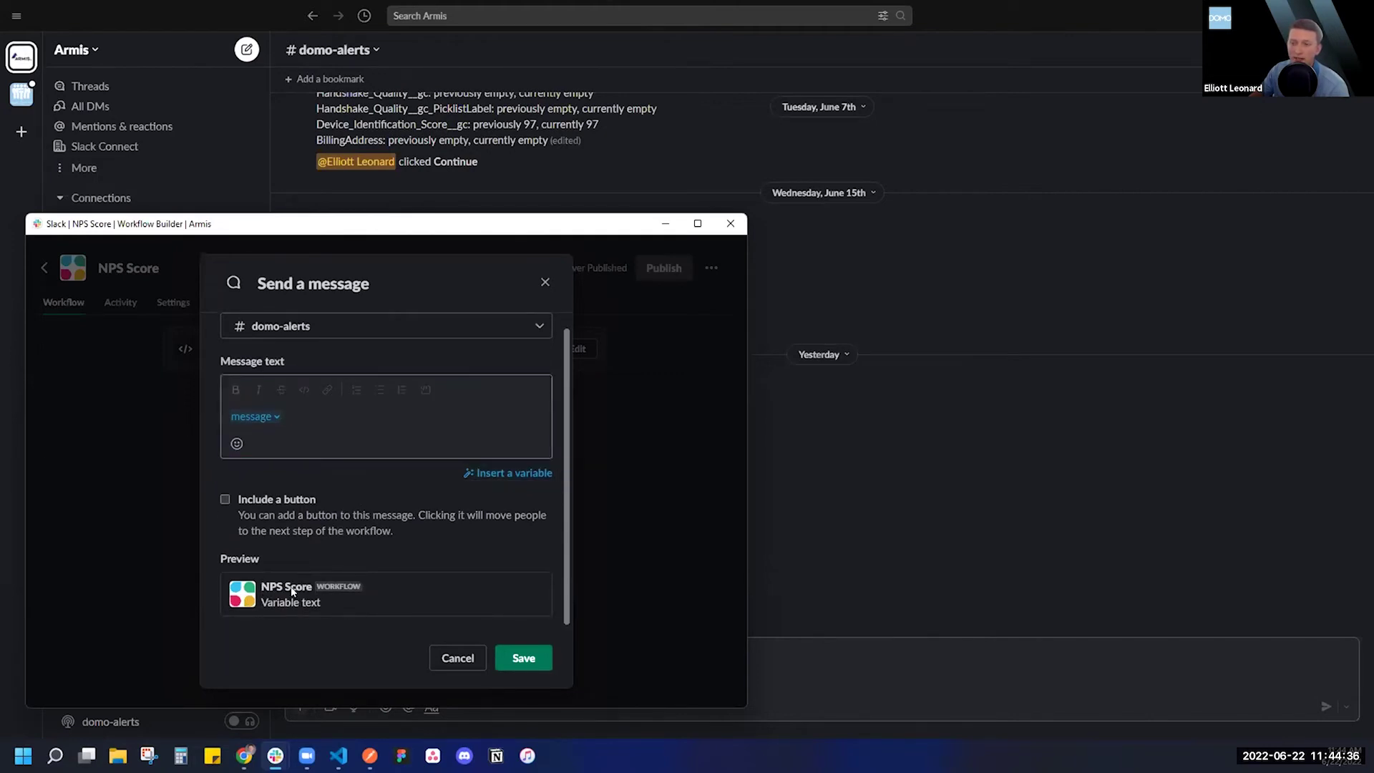
left_click(502, 660)
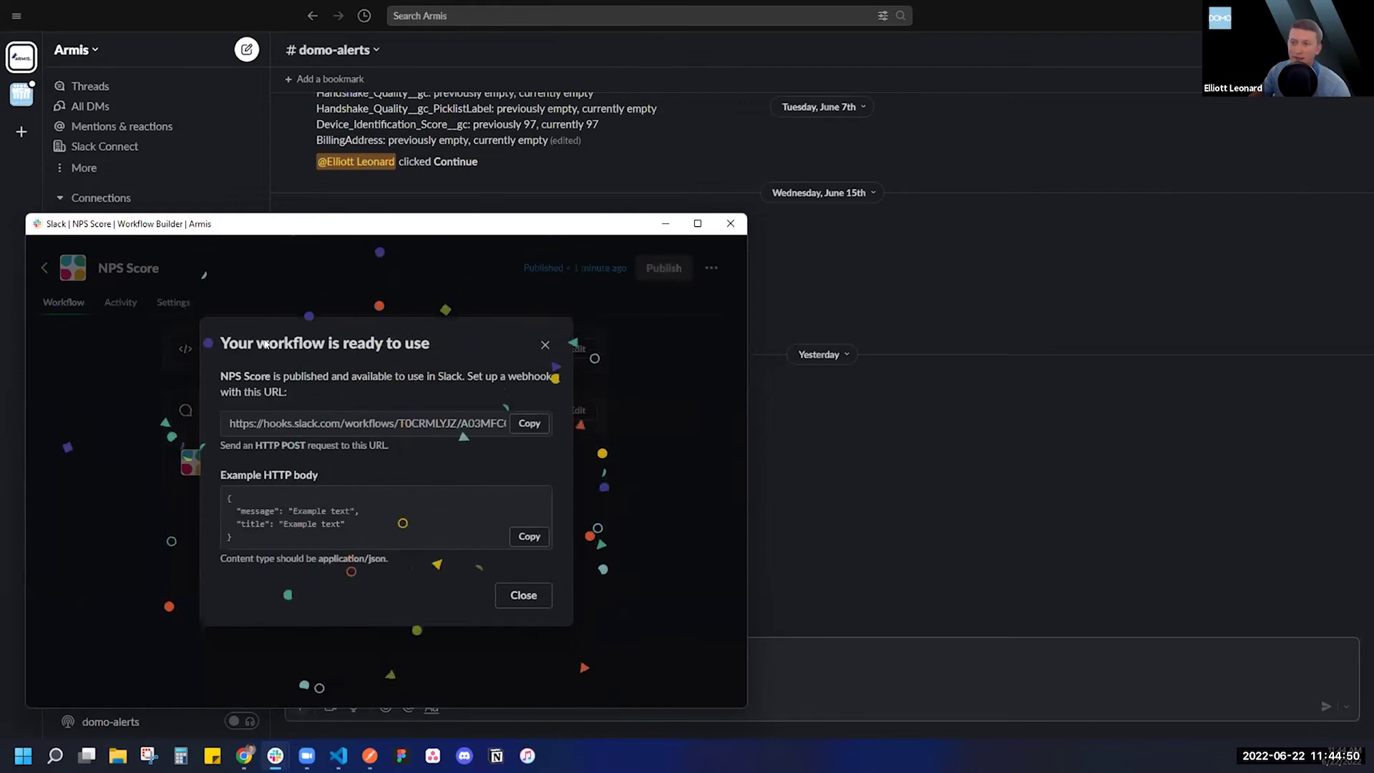
Copy the published workflow's web request URL and paste it as the webhook URL of the alert action in Domo
left_click_drag(228, 423, 365, 421)
left_click(338, 422)
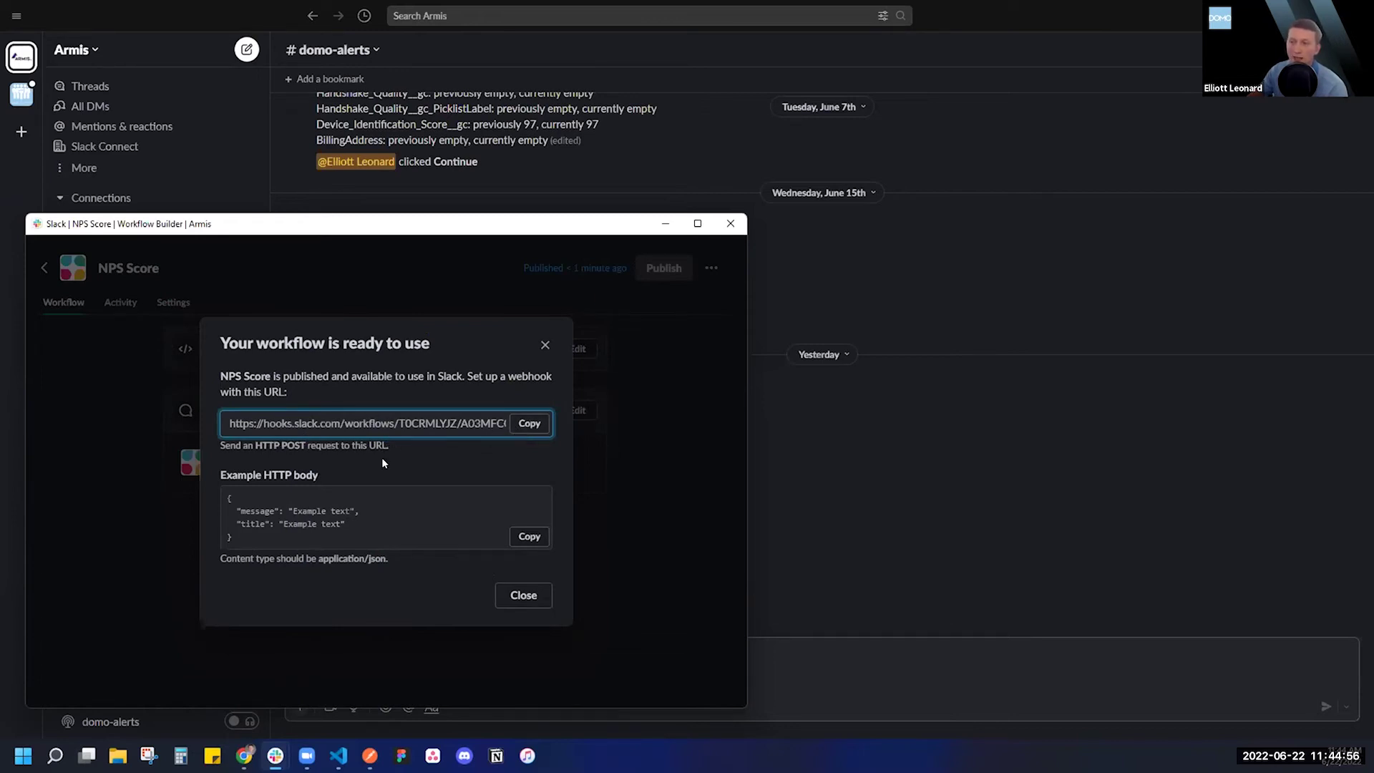
left_click(525, 424)
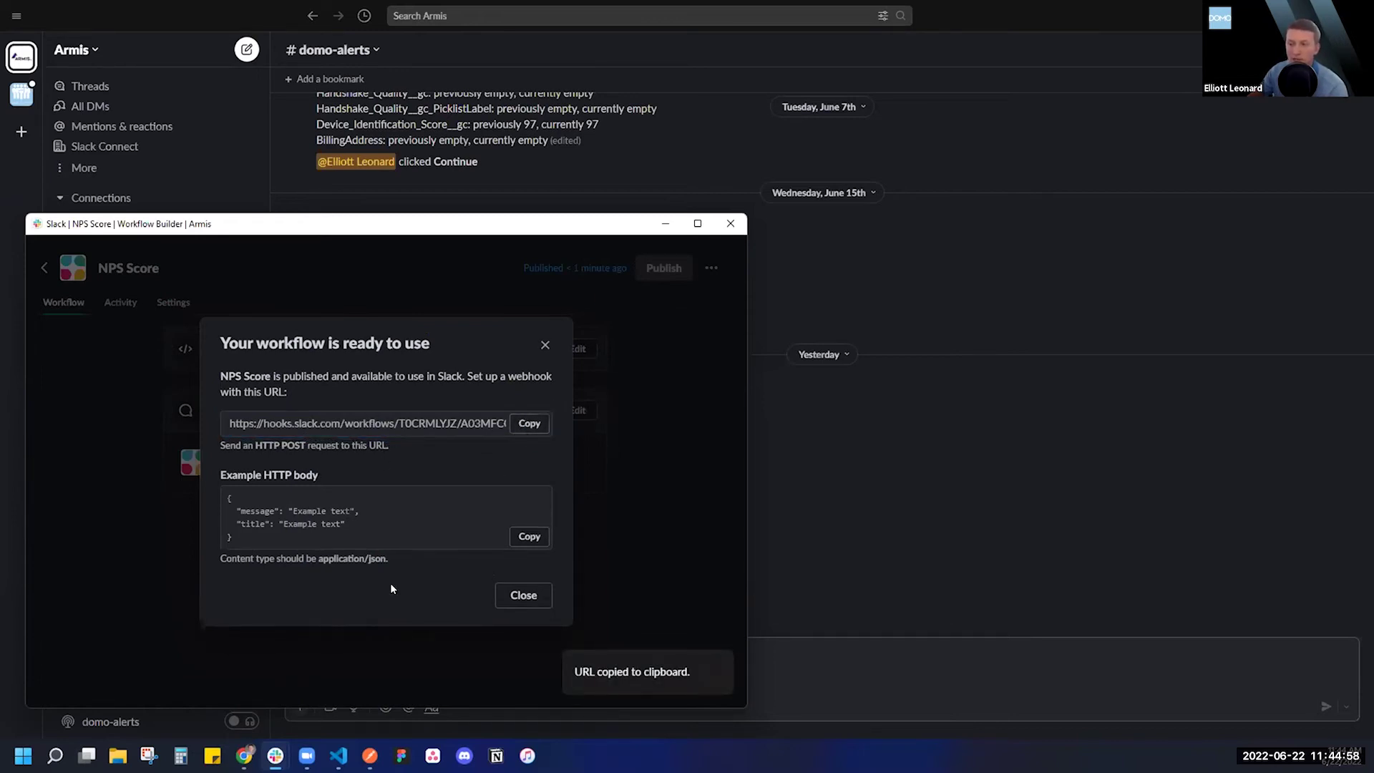
left_click(250, 756)
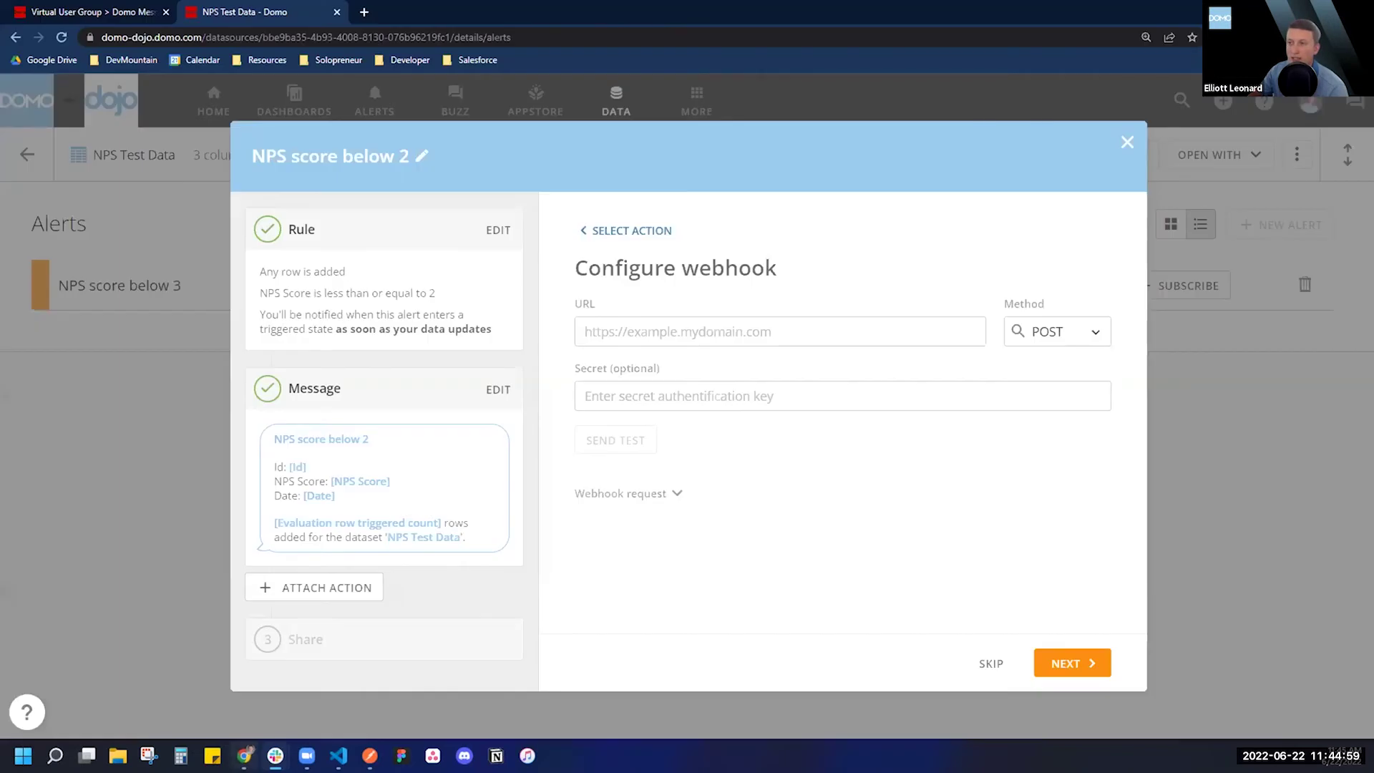
left_click(640, 333)
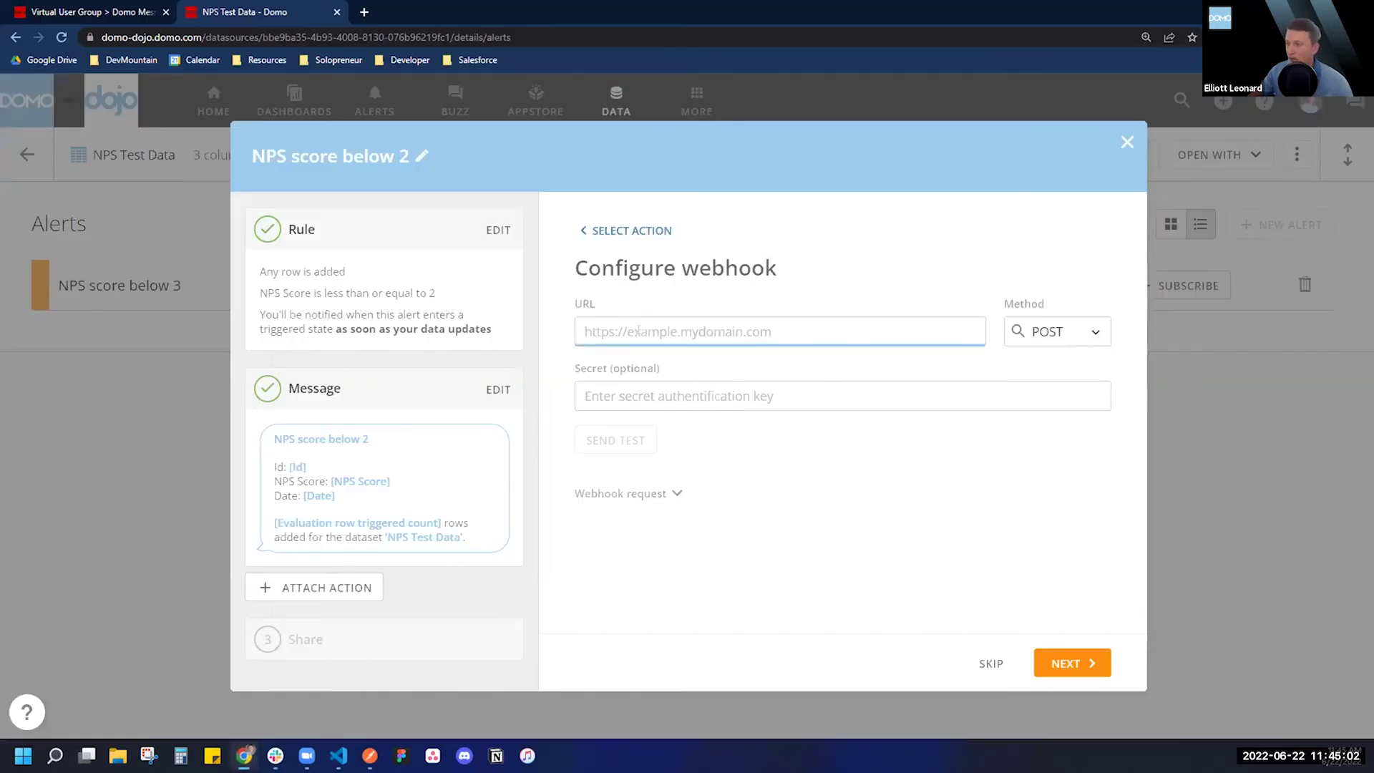
key("ctrl+v")
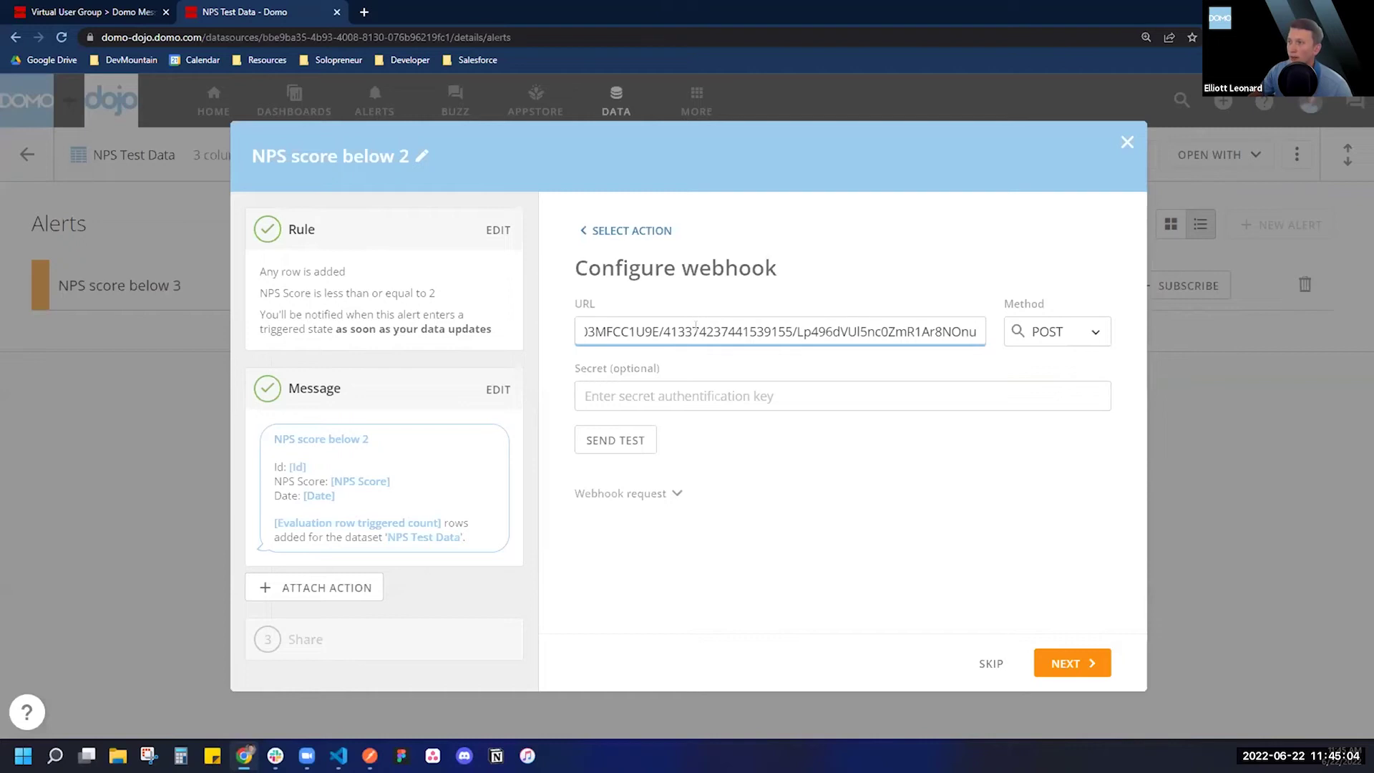
Check the pasted webhook URL and send a test request with the POST method
triple_click(796, 325)
left_click(649, 331)
left_click_drag(649, 332, 945, 320)
left_click(942, 278)
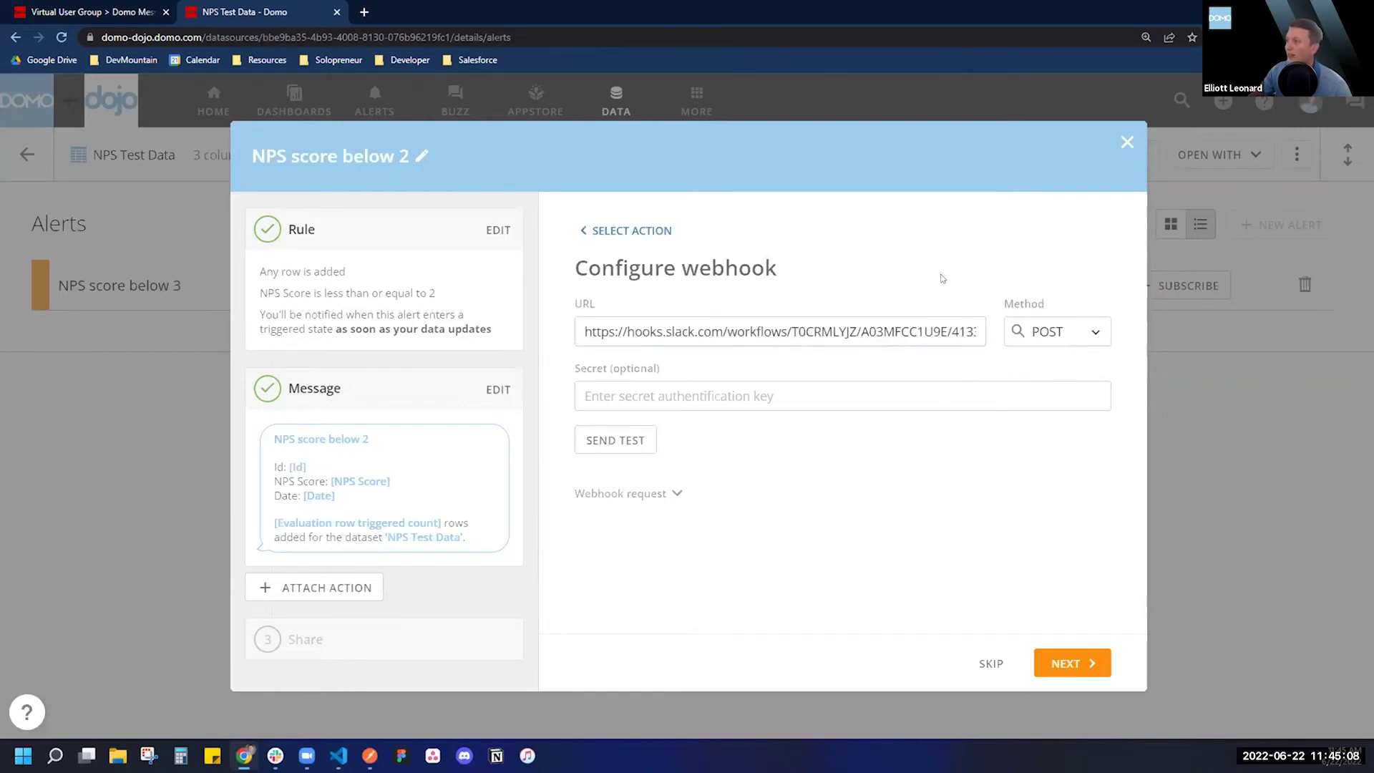
left_click(621, 441)
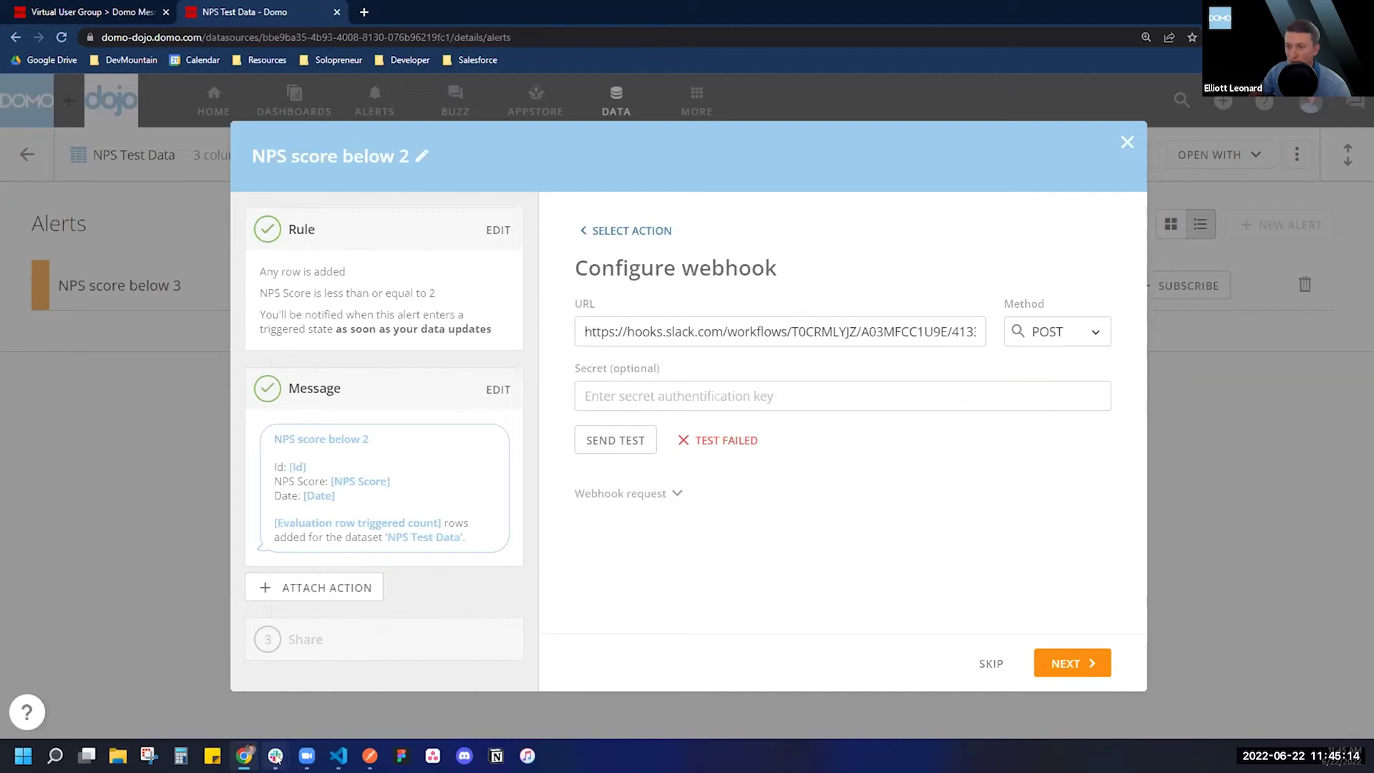
Expand the webhook request details and examine the headers and the fields of the webhook body
mouse_move(277, 757)
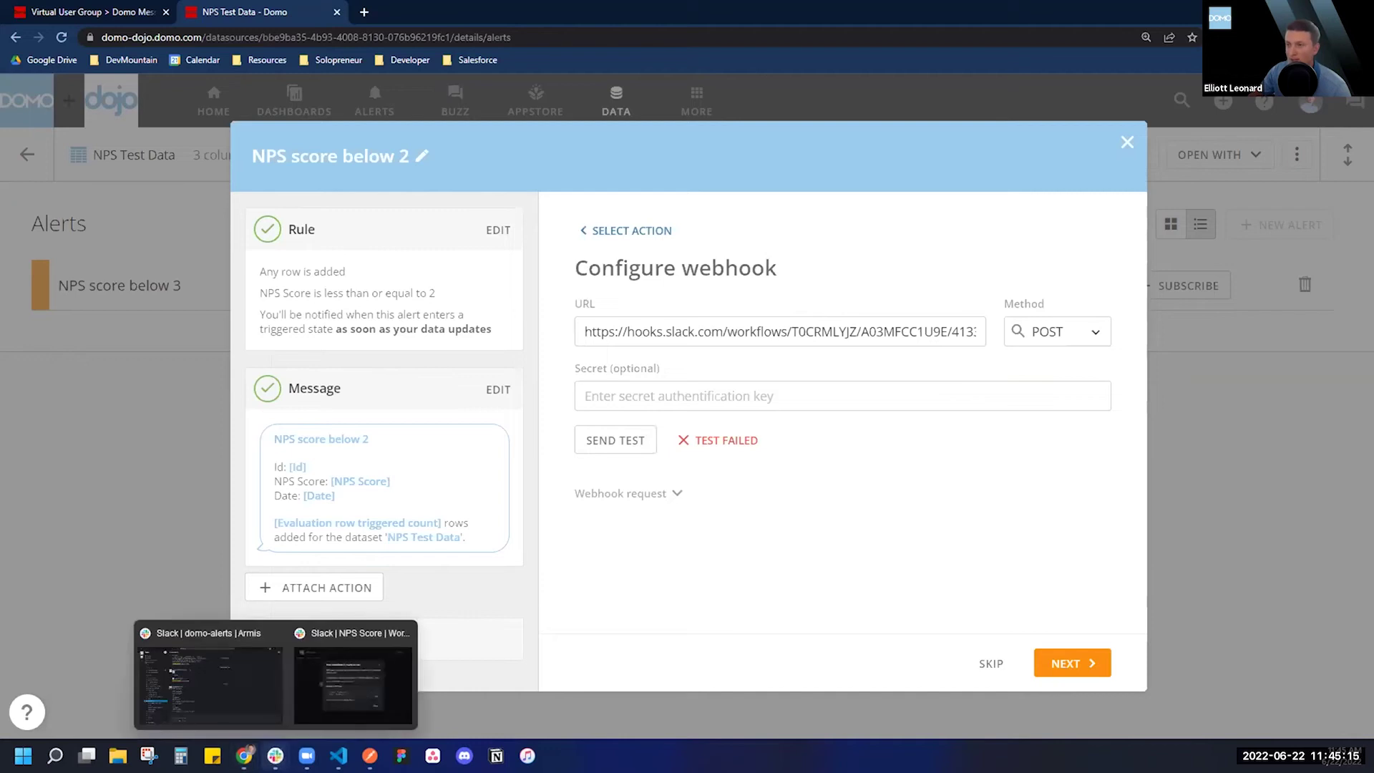
left_click(642, 494)
scroll(702, 533, "down", 5)
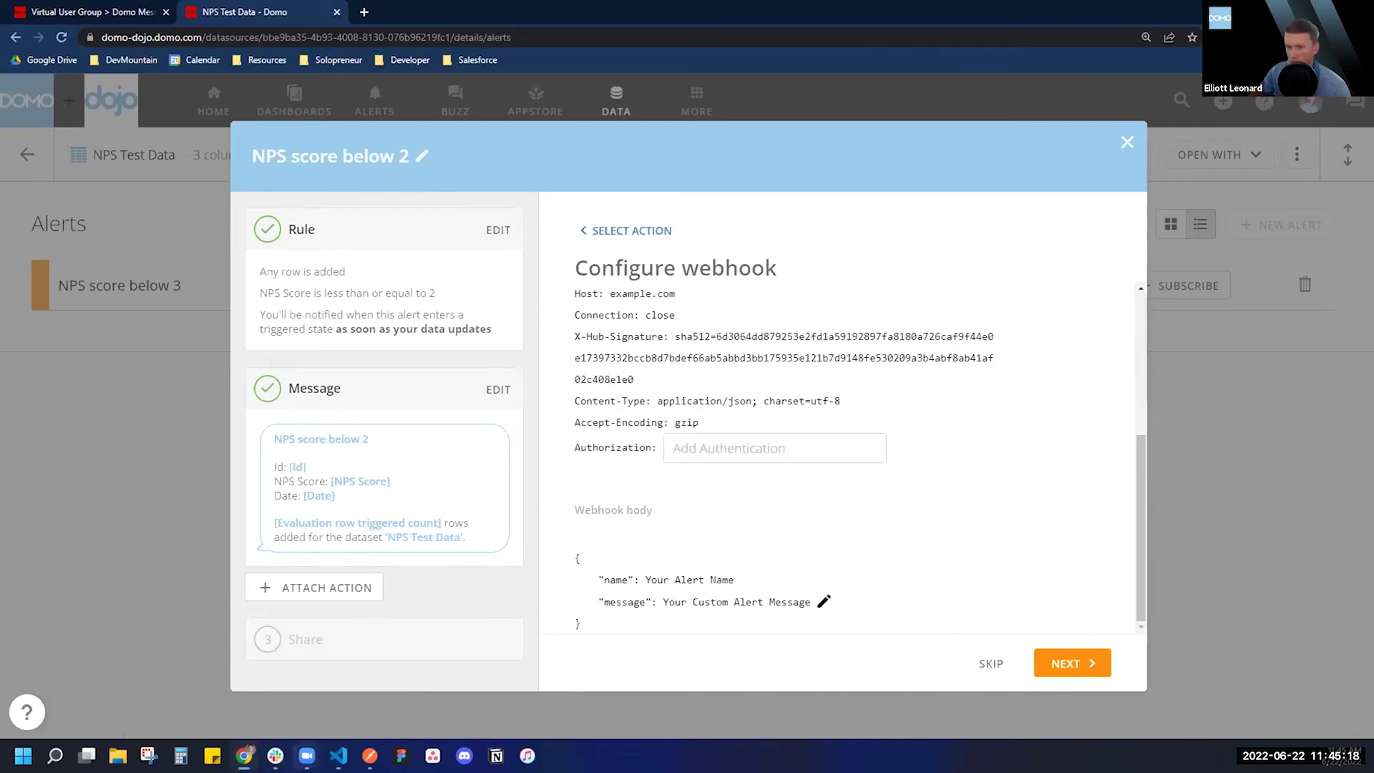
Switch to Slack, close the workflow-ready message, reopen the NPS Score workflow and copy its web request URL
mouse_move(276, 757)
left_click(321, 693)
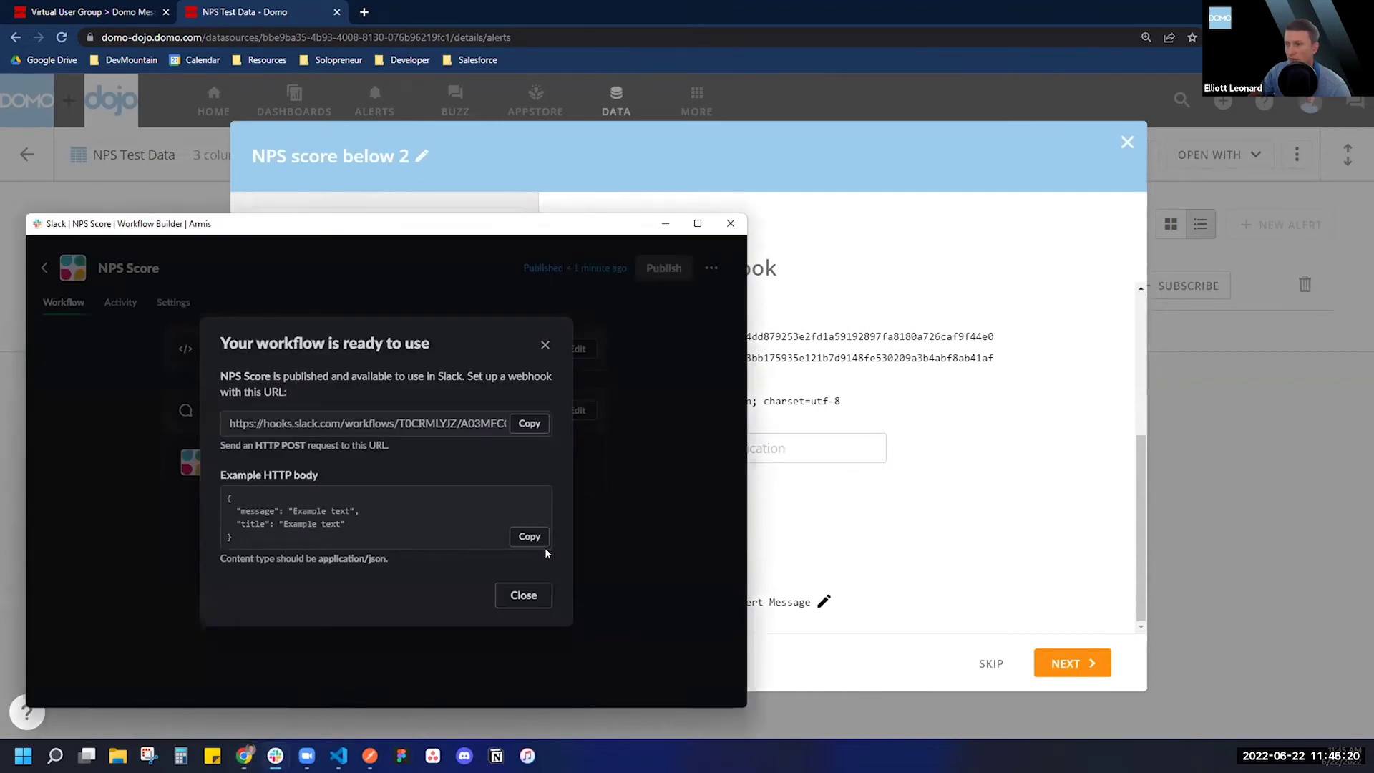
left_click(519, 592)
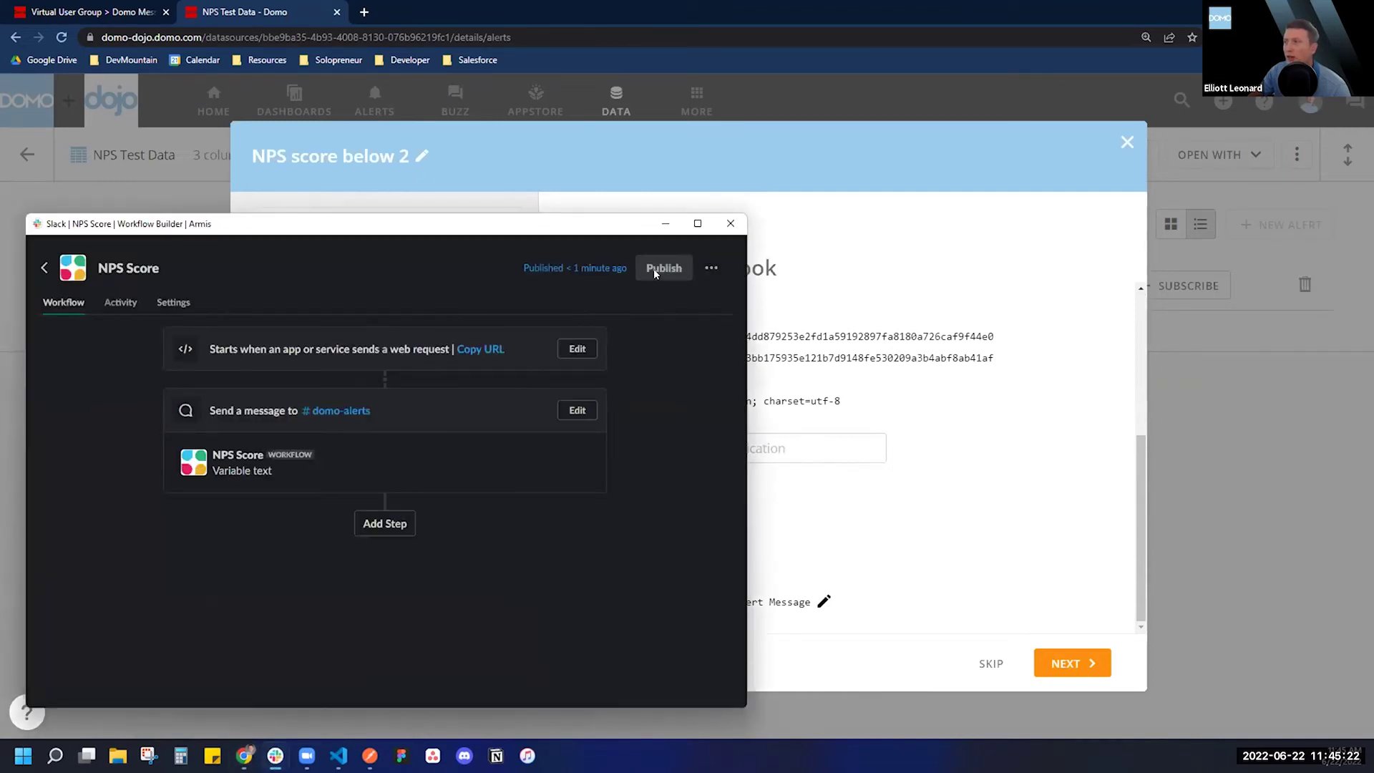
left_click(44, 267)
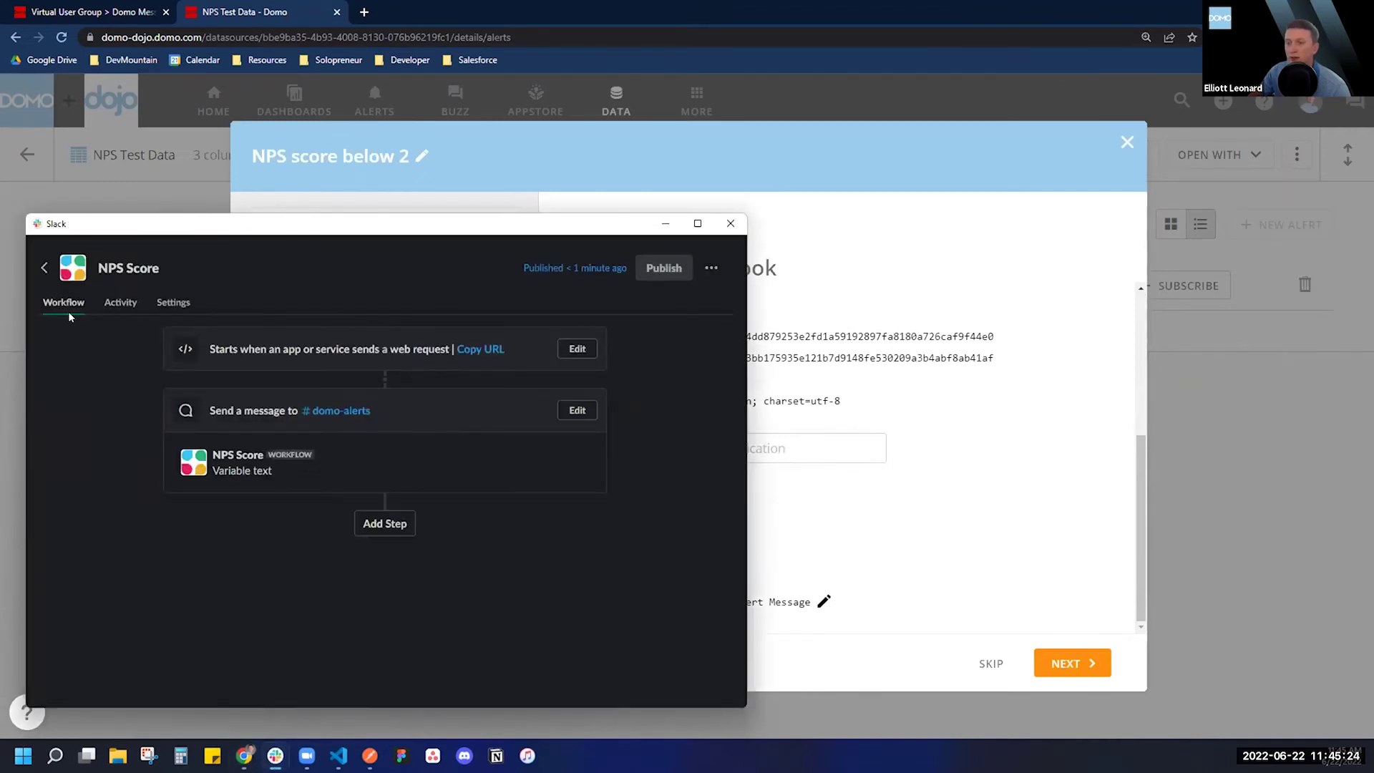
left_click(274, 754)
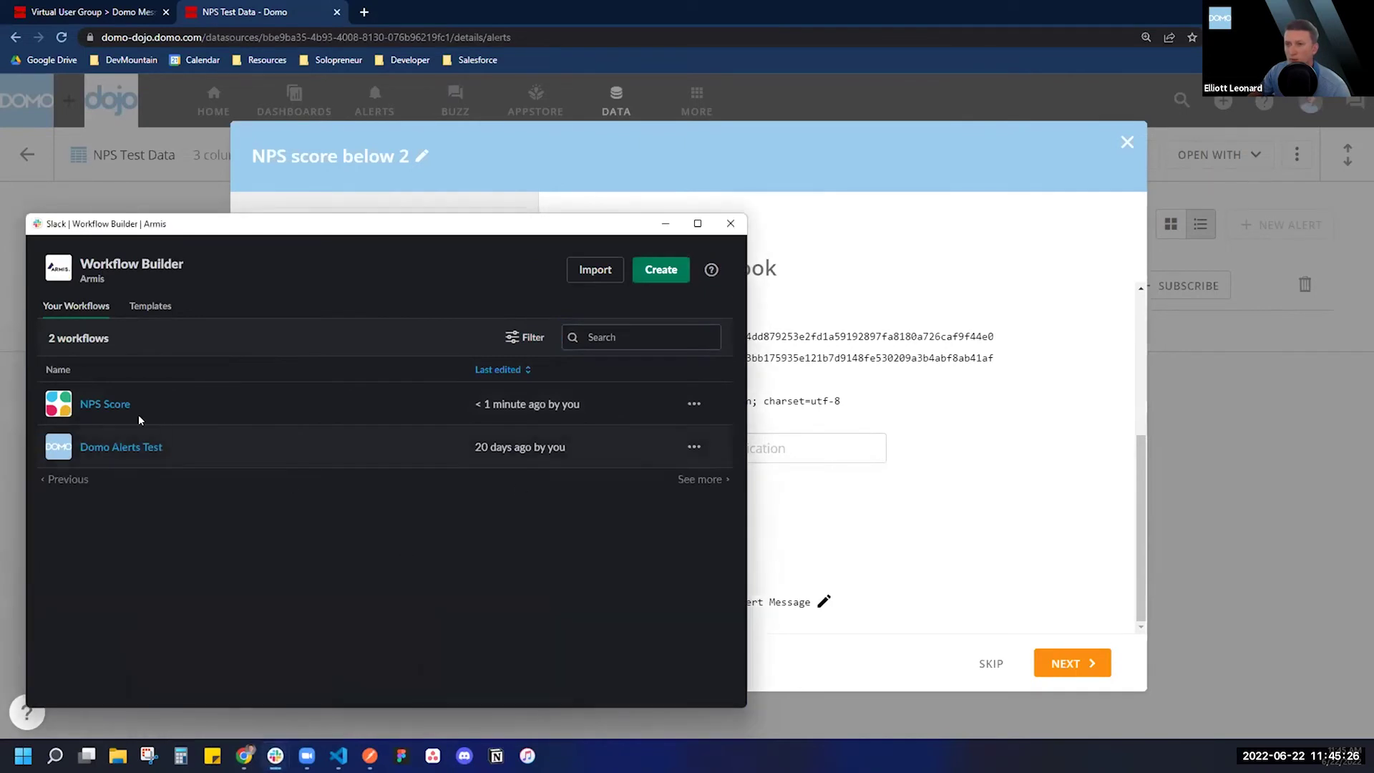
left_click(106, 403)
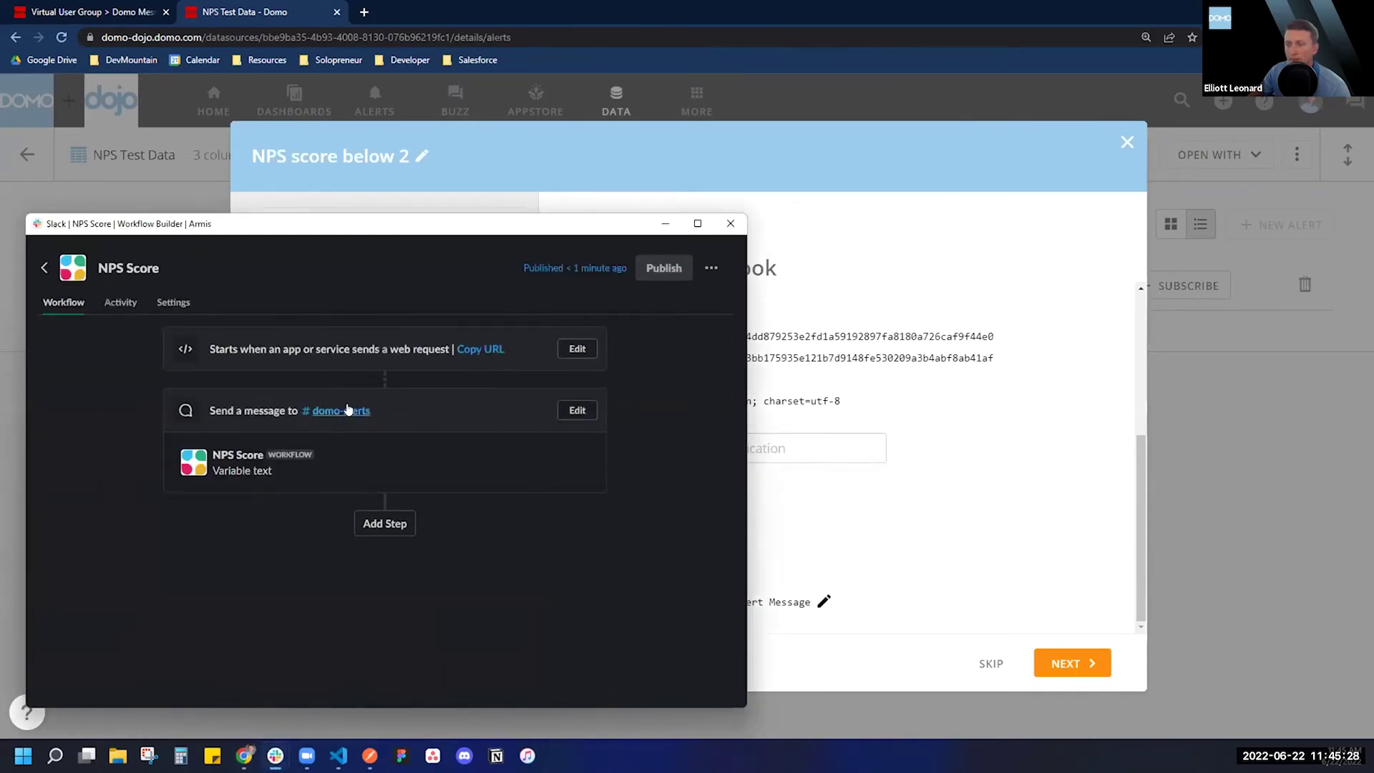
left_click(473, 350)
Back in Domo, replace the webhook URL with the copied web request URL and send another test request
left_click(792, 430)
scroll(788, 429, "up", 5)
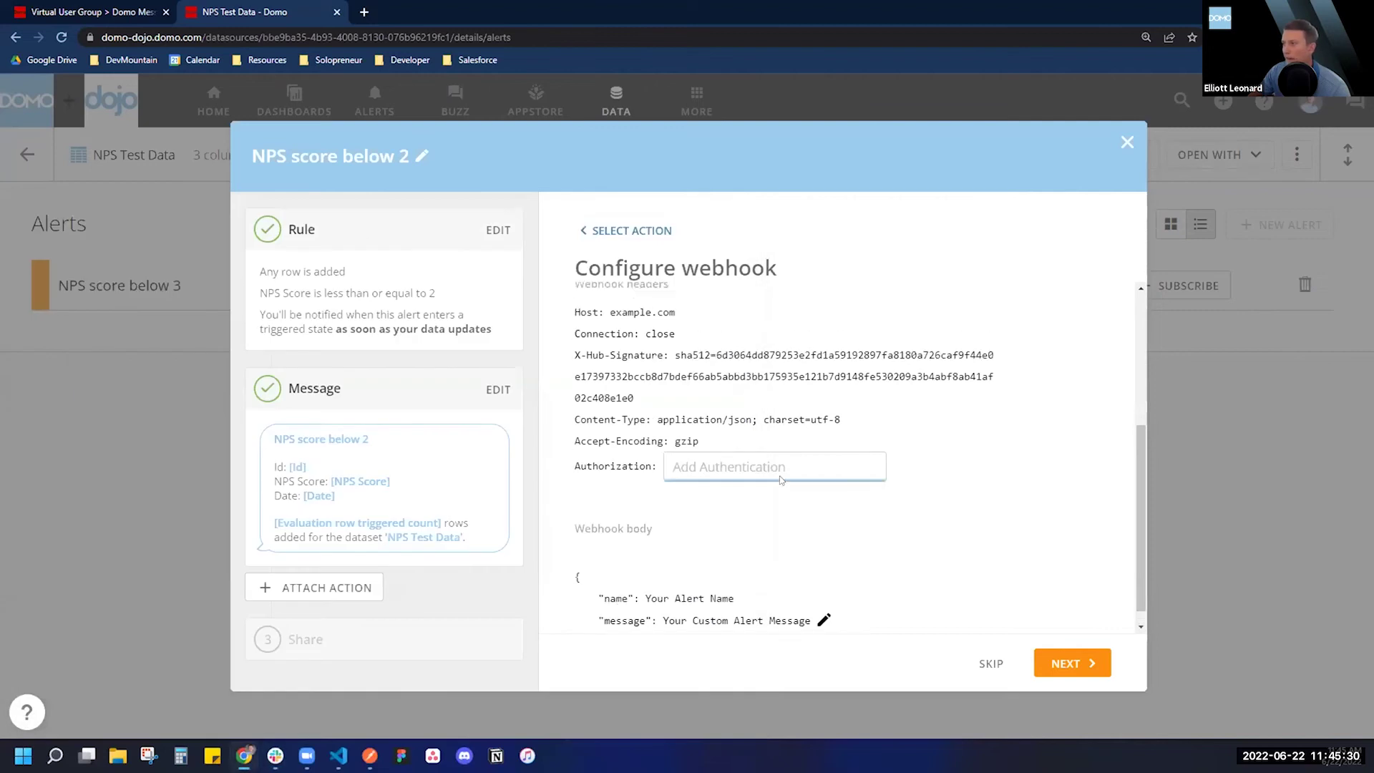
left_click(767, 332)
key("ctrl+a")
key("ctrl+v")
left_click(615, 440)
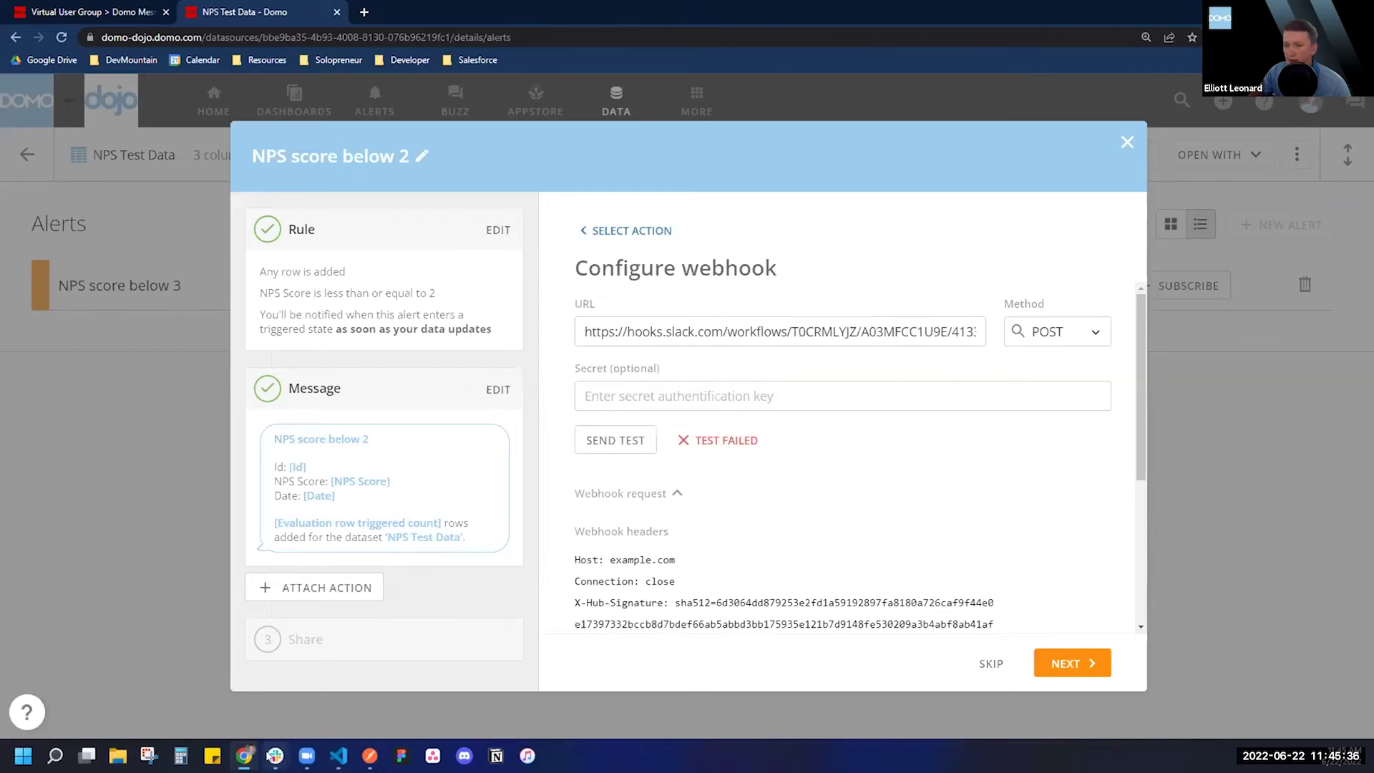
Switch to Slack's domo-alerts channel, launch Workflow Builder and open the NPS Score workflow for editing
mouse_move(276, 756)
left_click(222, 700)
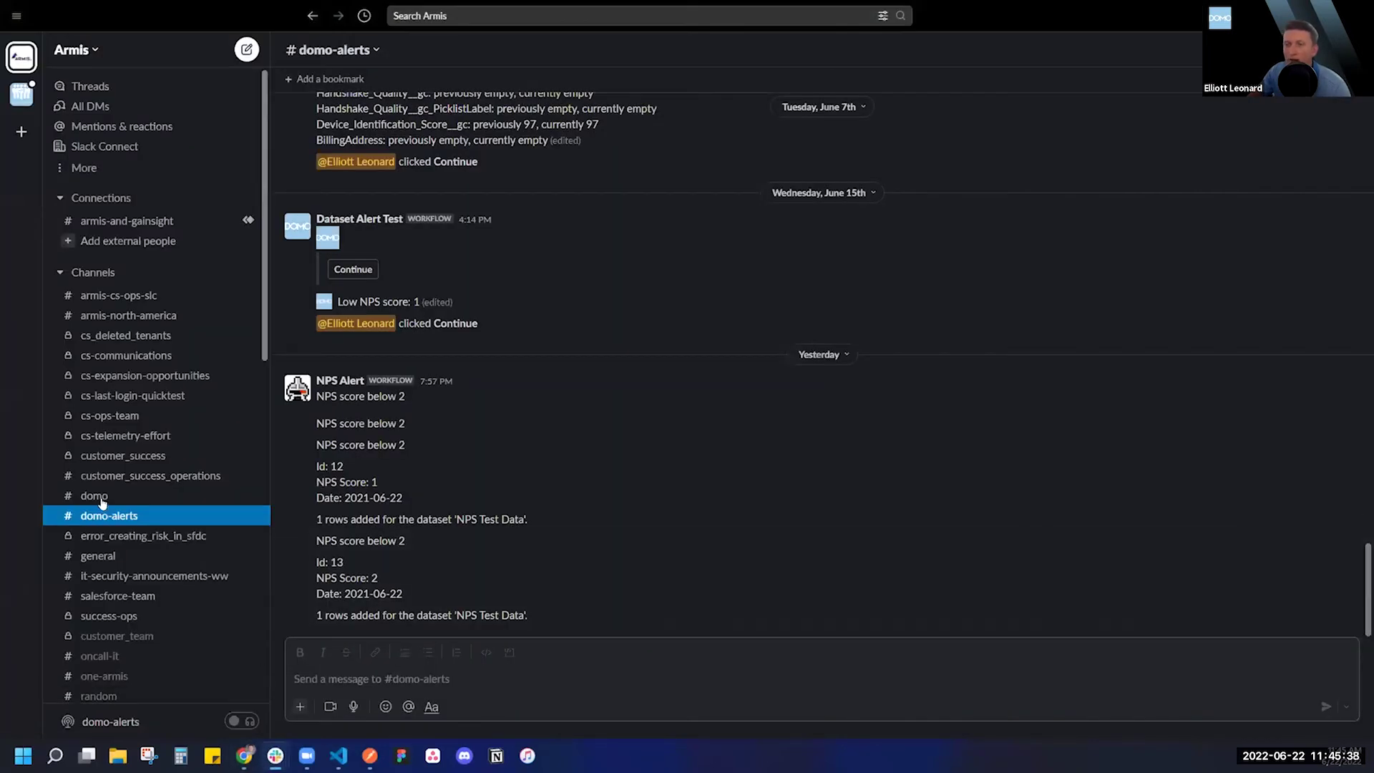
left_click(91, 50)
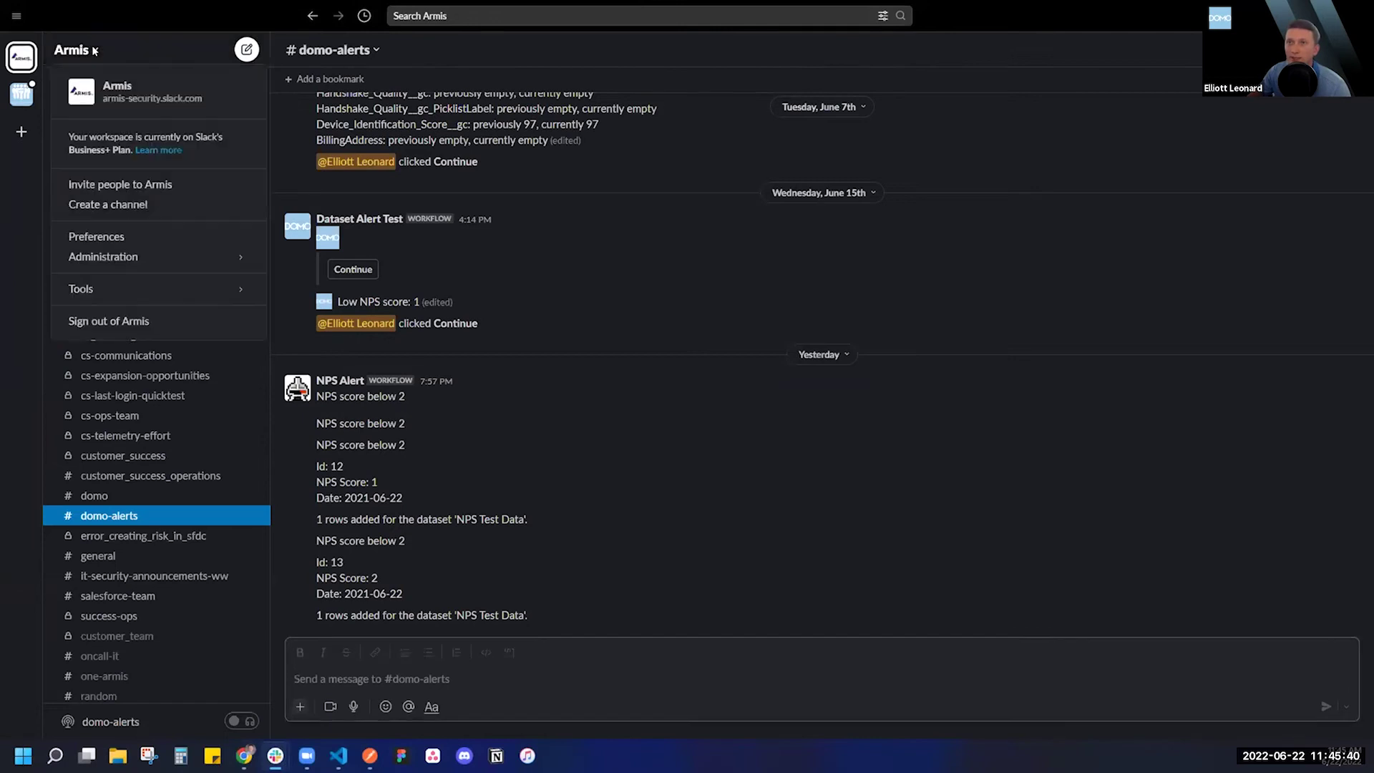
mouse_move(109, 286)
left_click(297, 297)
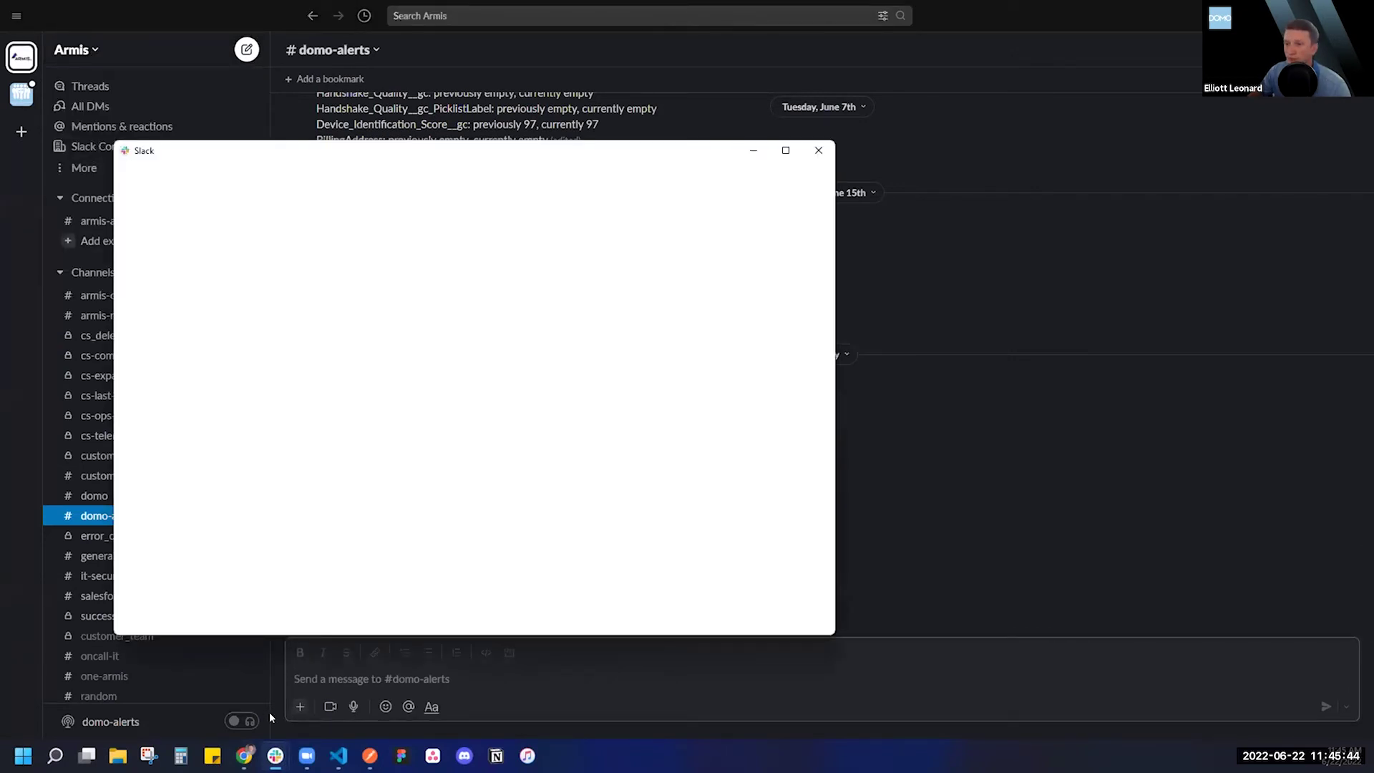
mouse_move(276, 753)
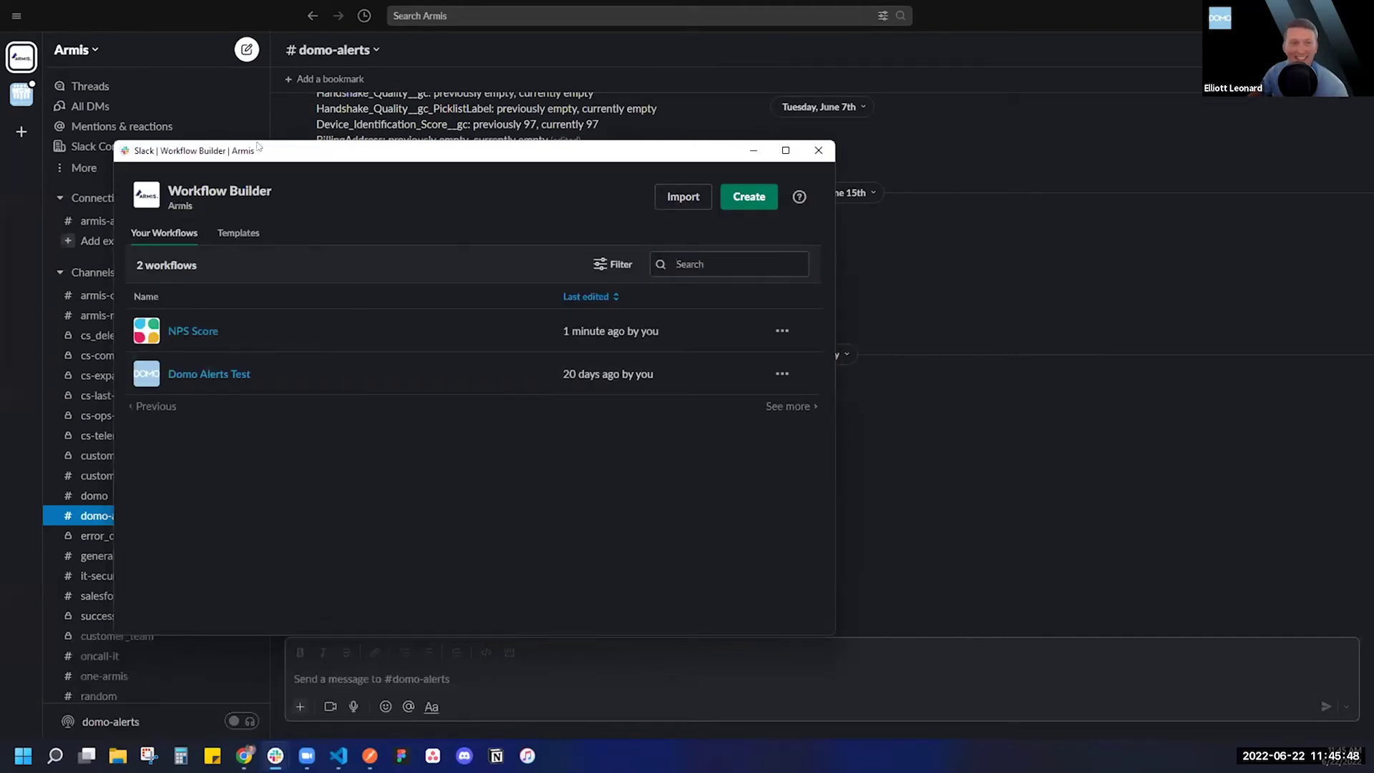
left_click_drag(265, 147, 223, 146)
left_click(739, 327)
left_click(600, 354)
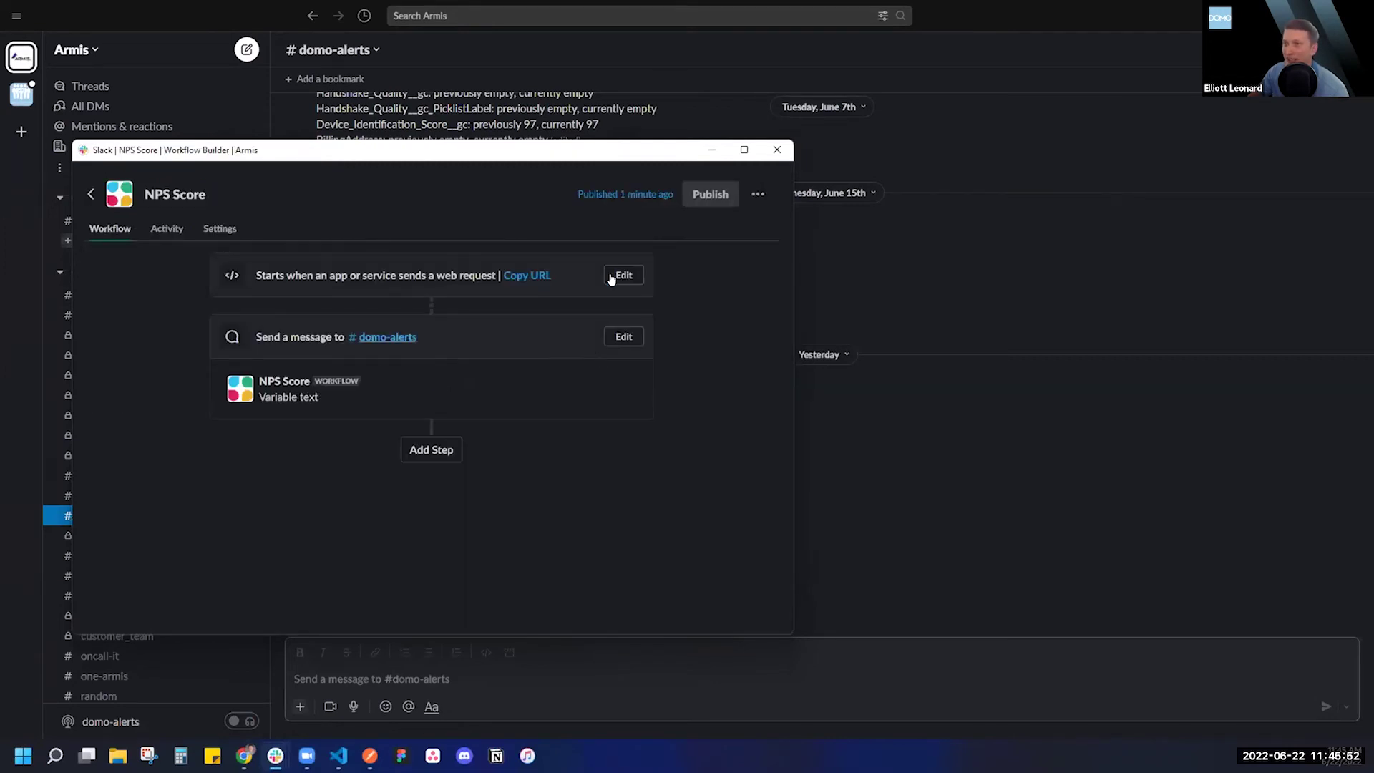
Delete the title variable from the workflow's webhook trigger, save the trigger and publish the changes
left_click(625, 275)
scroll(454, 458, "down", 3)
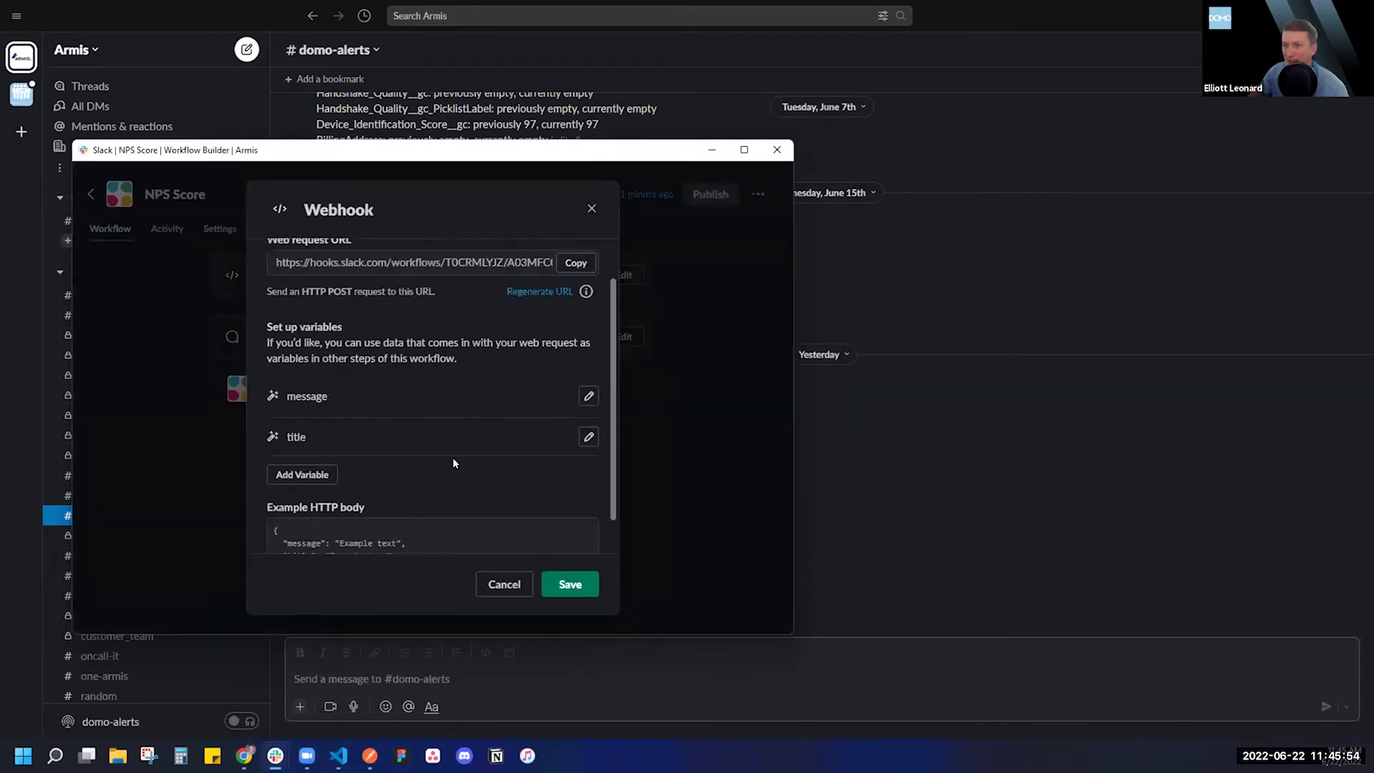
left_click(588, 392)
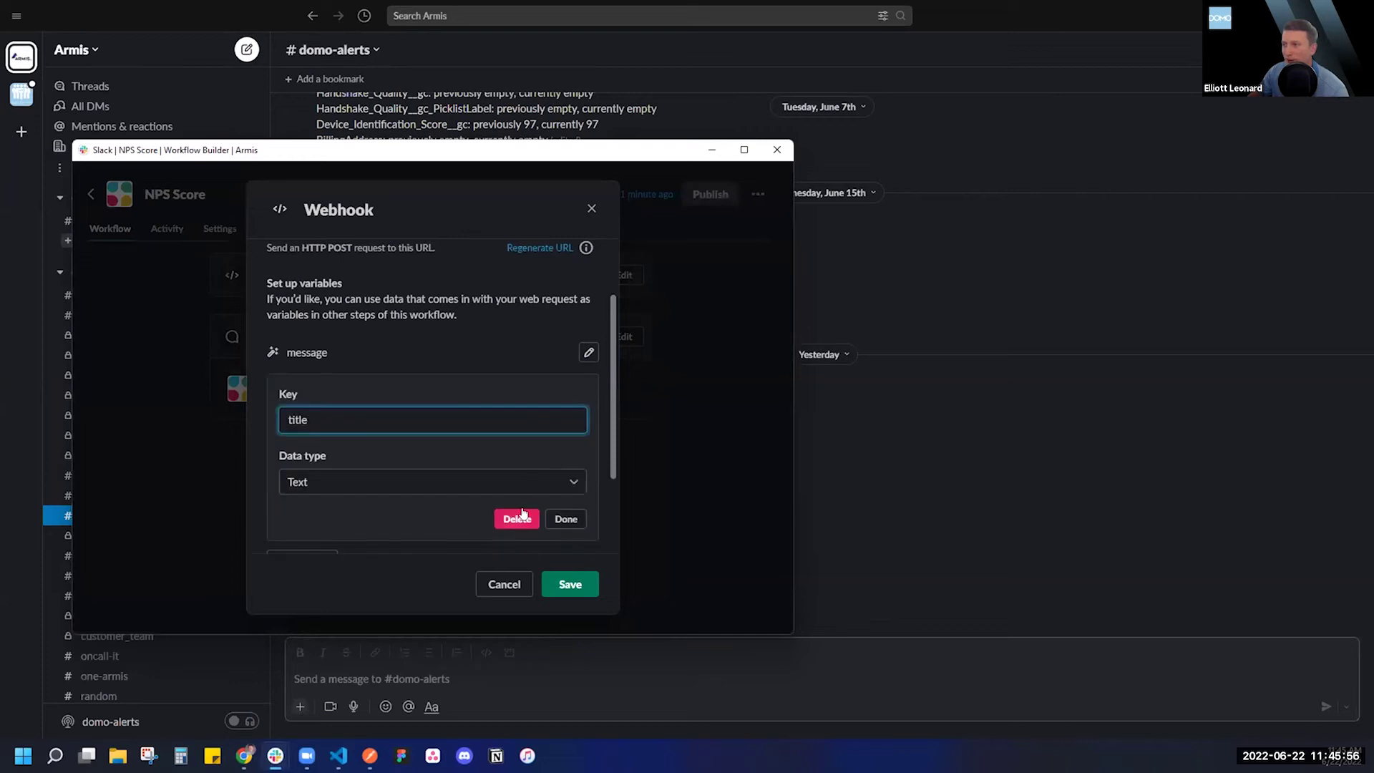
scroll(516, 440, "down", 1)
scroll(513, 466, "up", 1)
left_click(517, 529)
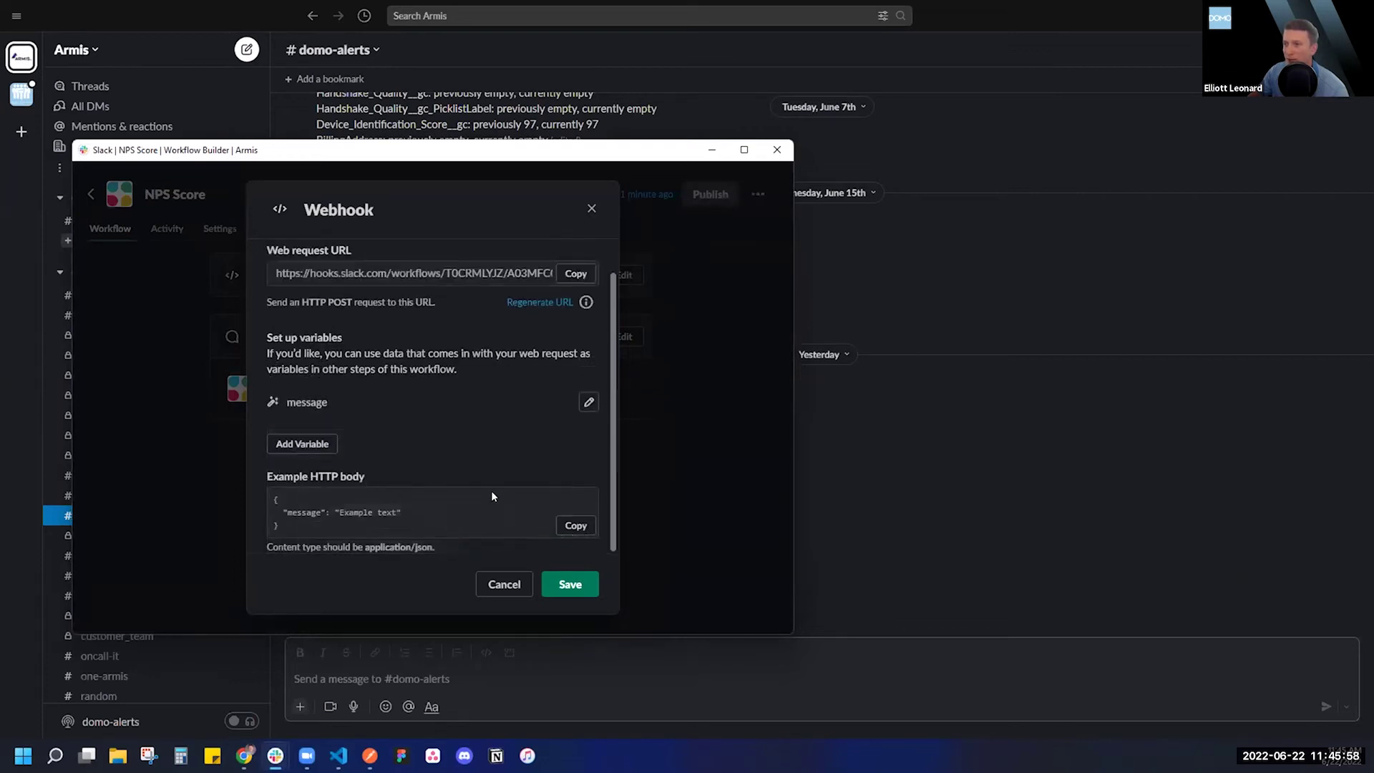
left_click(561, 585)
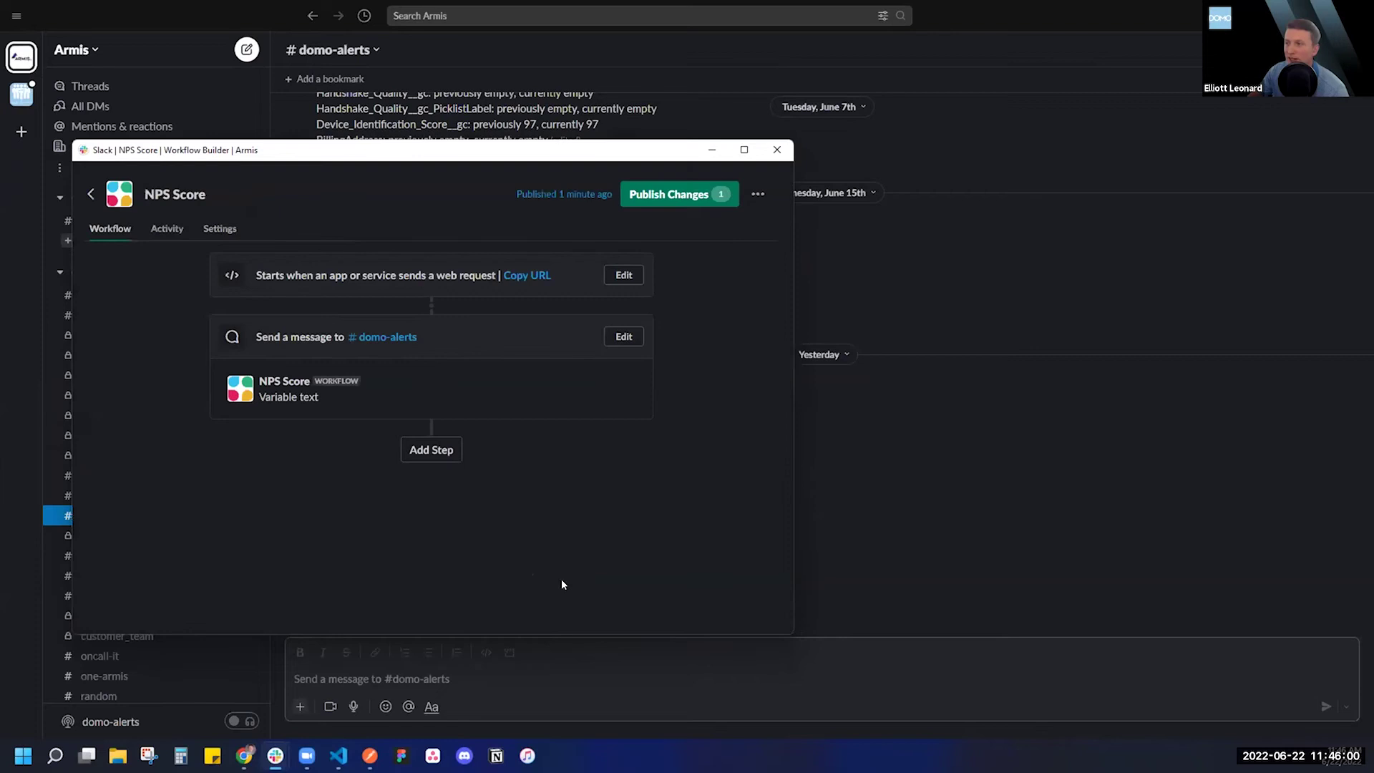
left_click(670, 198)
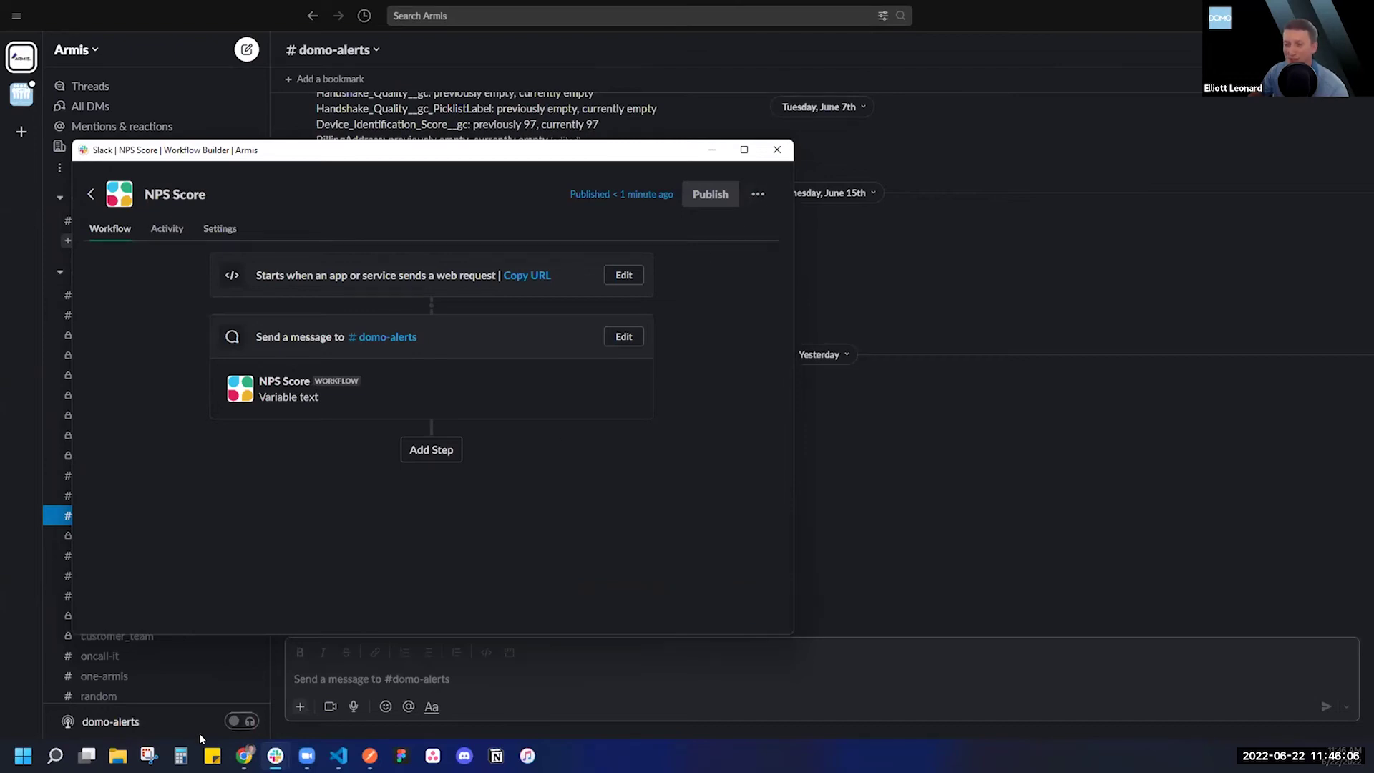
Resend the webhook test from Domo and check Slack's domo-alerts channel for the test message
left_click(244, 755)
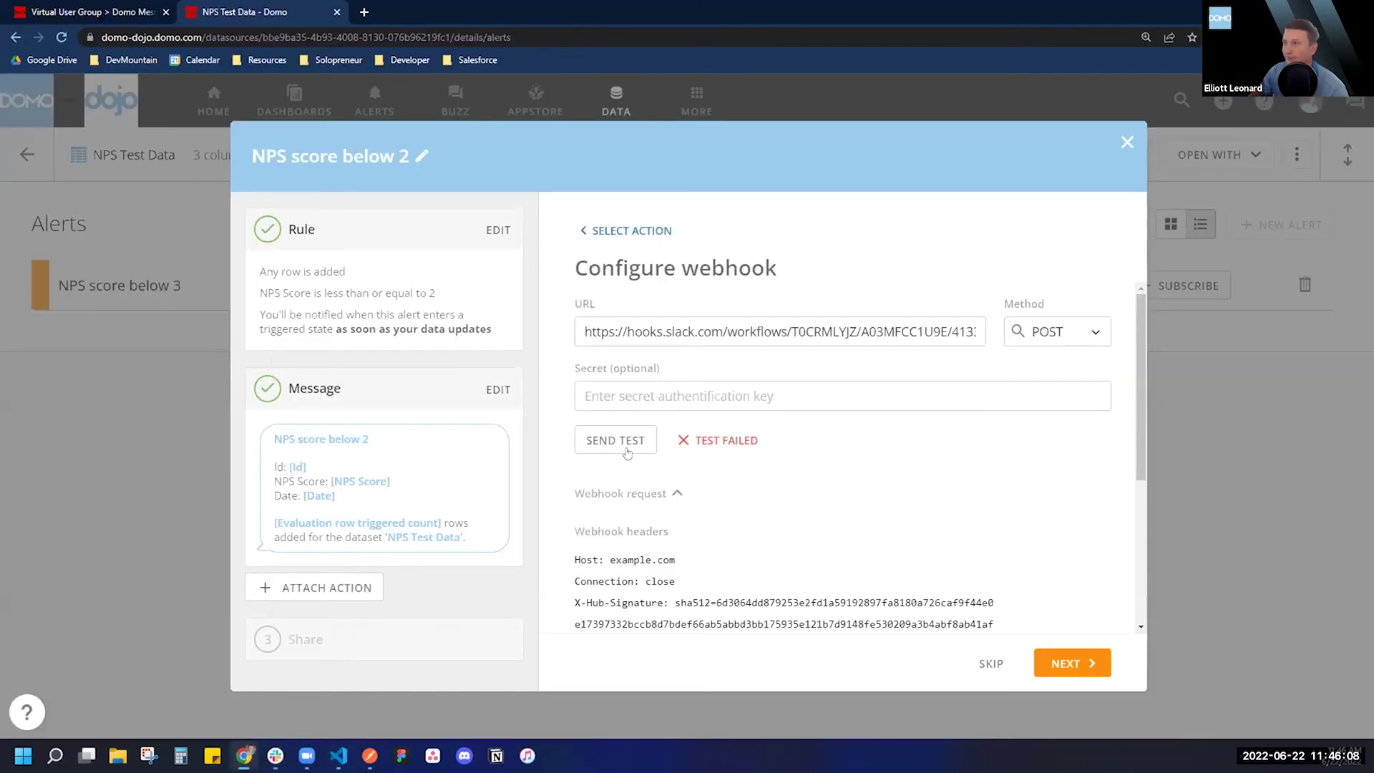
left_click(616, 440)
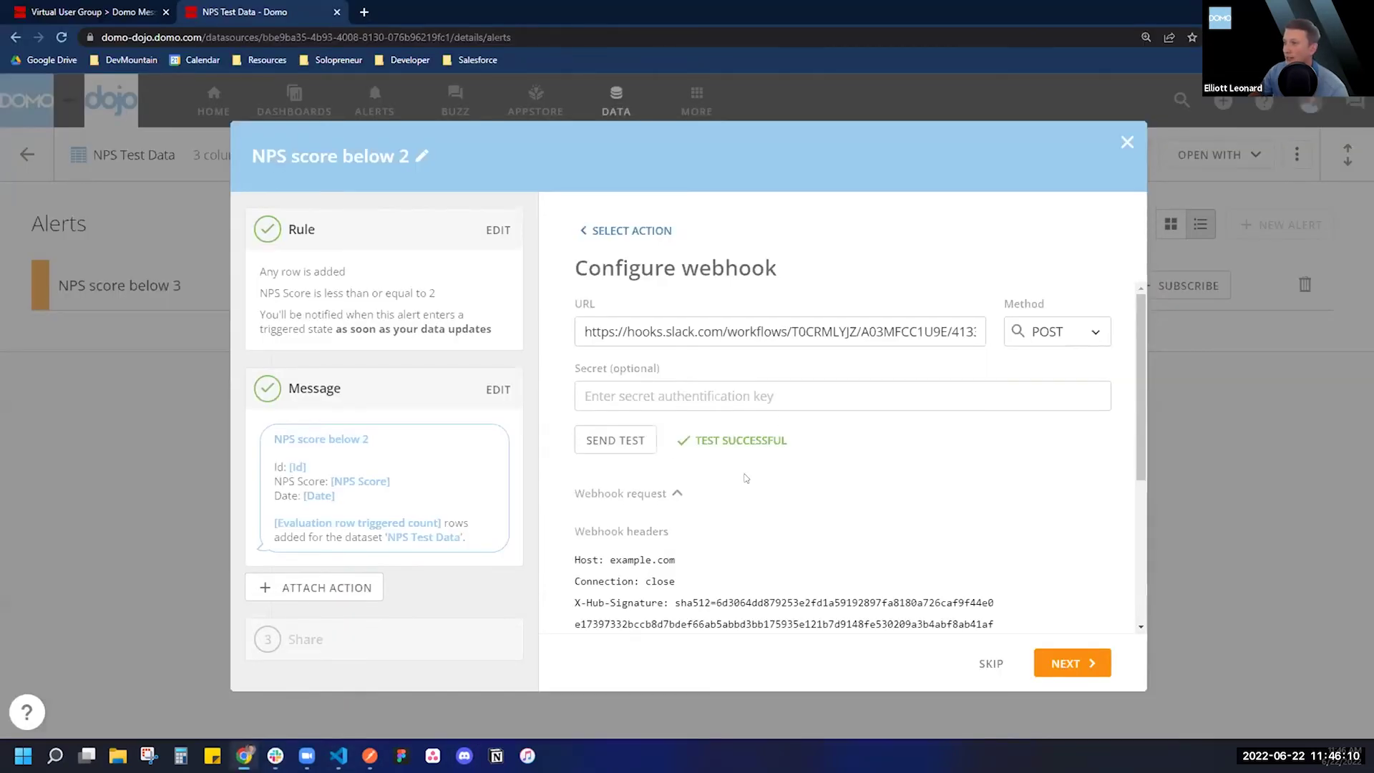
mouse_move(244, 755)
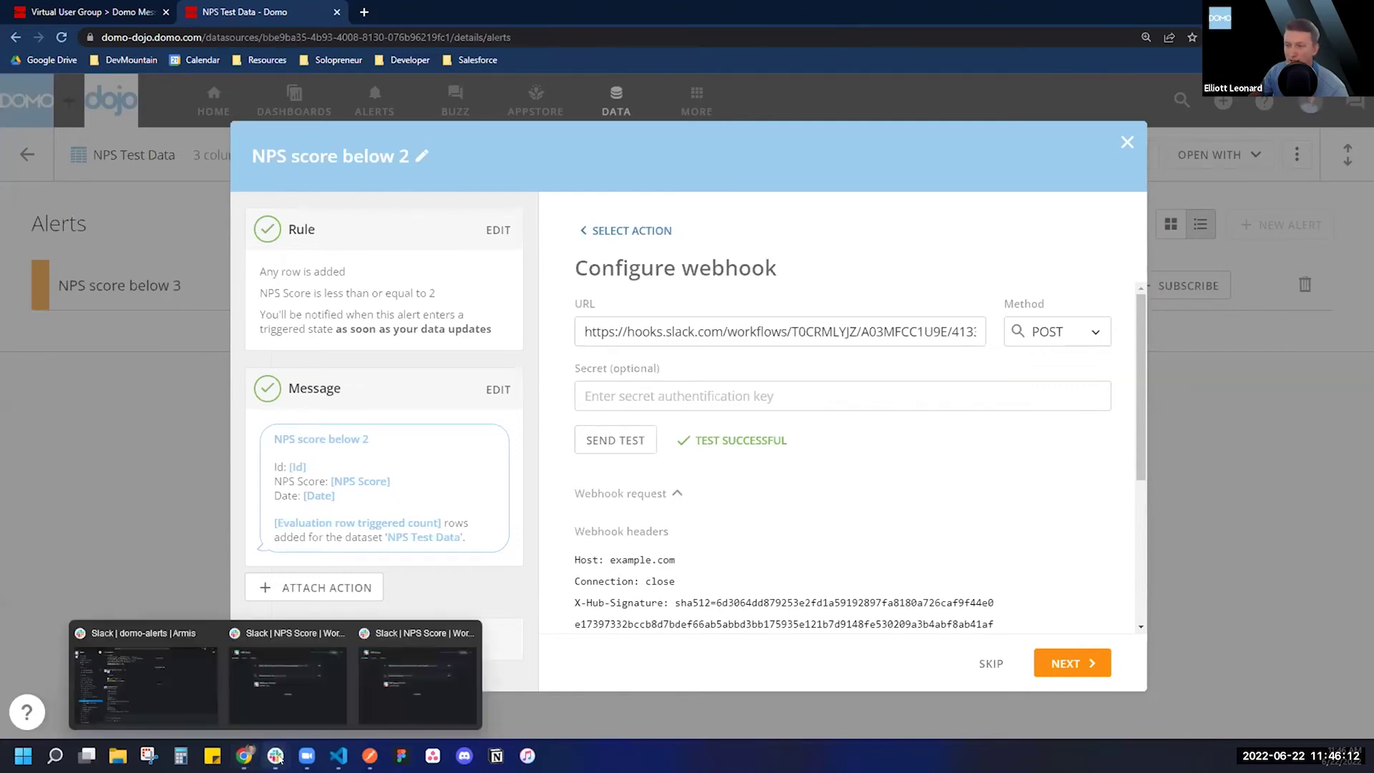
left_click(153, 685)
left_click_drag(314, 544, 551, 615)
left_click(555, 613)
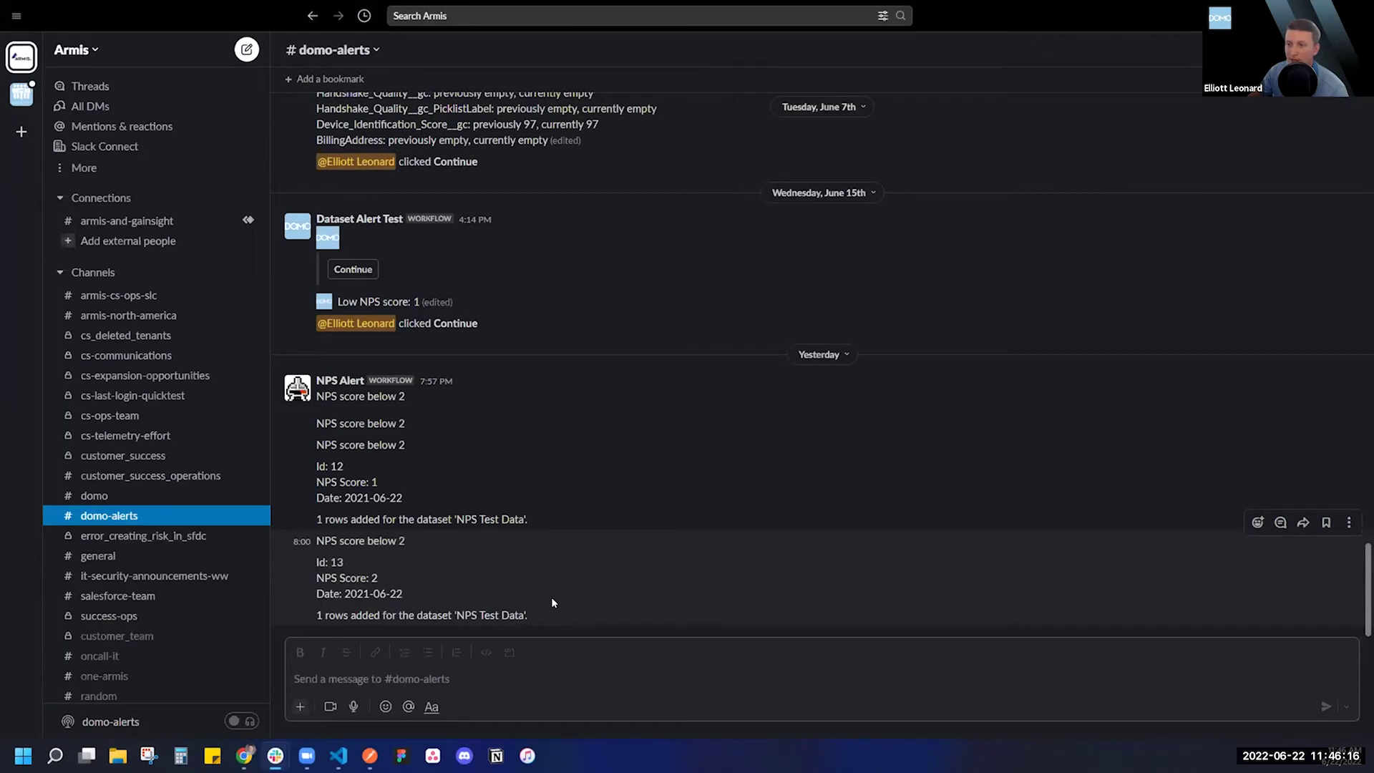
left_click(93, 54)
left_click(499, 497)
Reopen the NPS Score workflow in Workflow Builder and replace its icon with the Domo Logo image
mouse_move(244, 756)
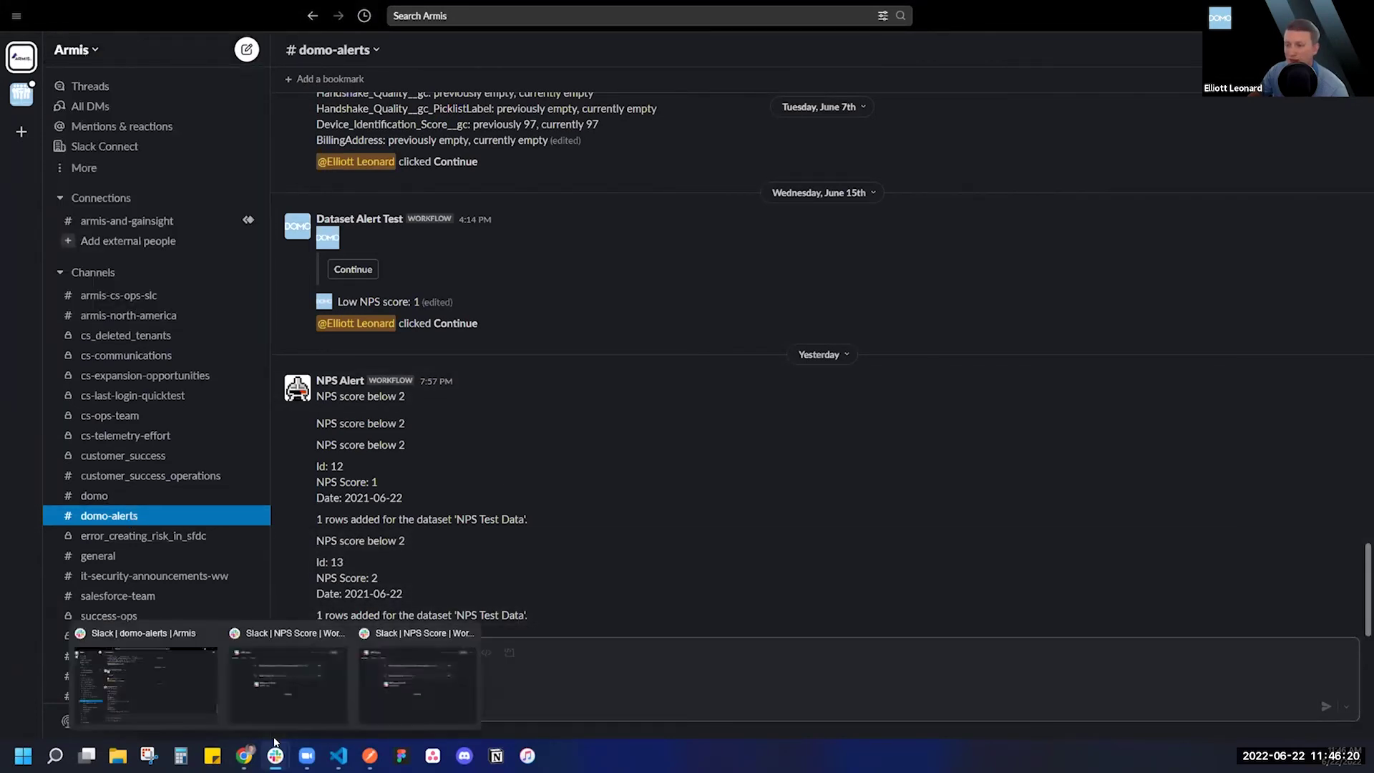
left_click(405, 681)
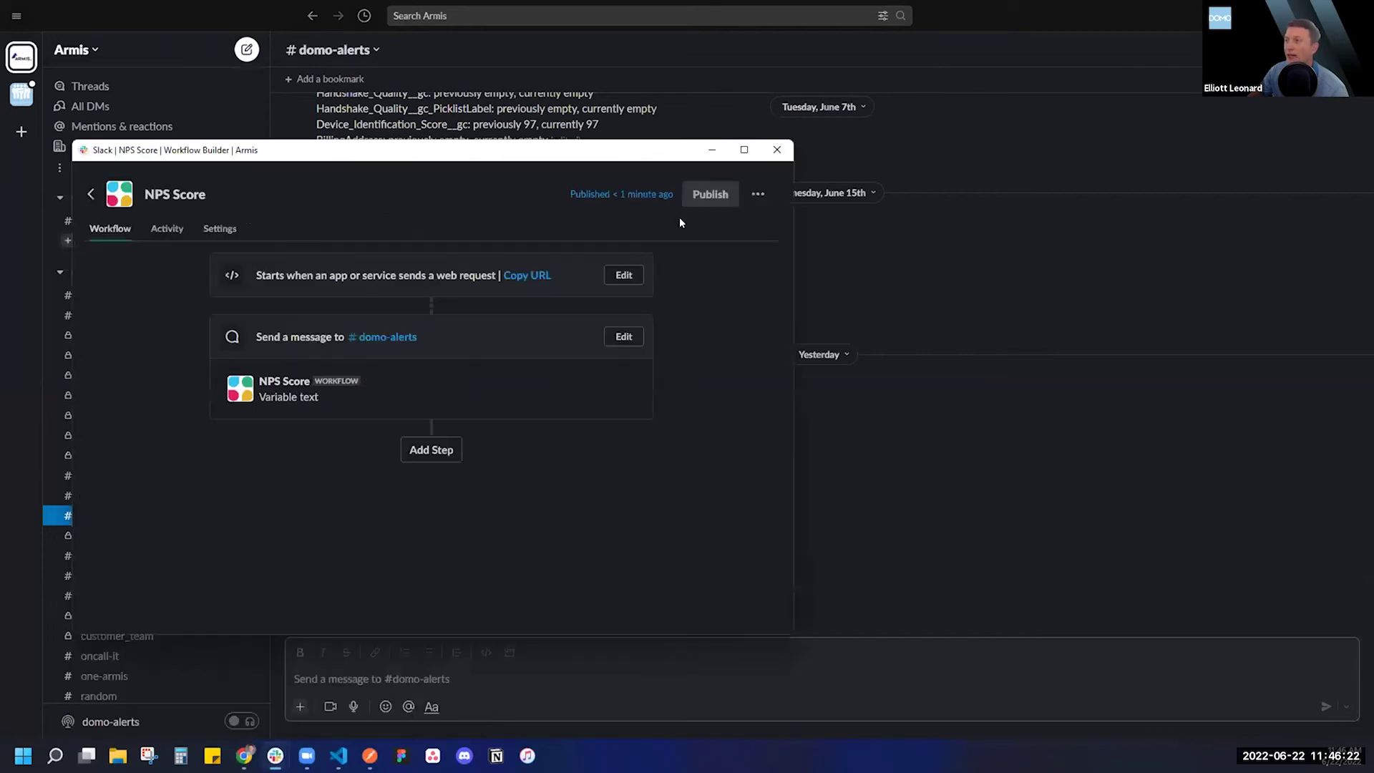
left_click(87, 196)
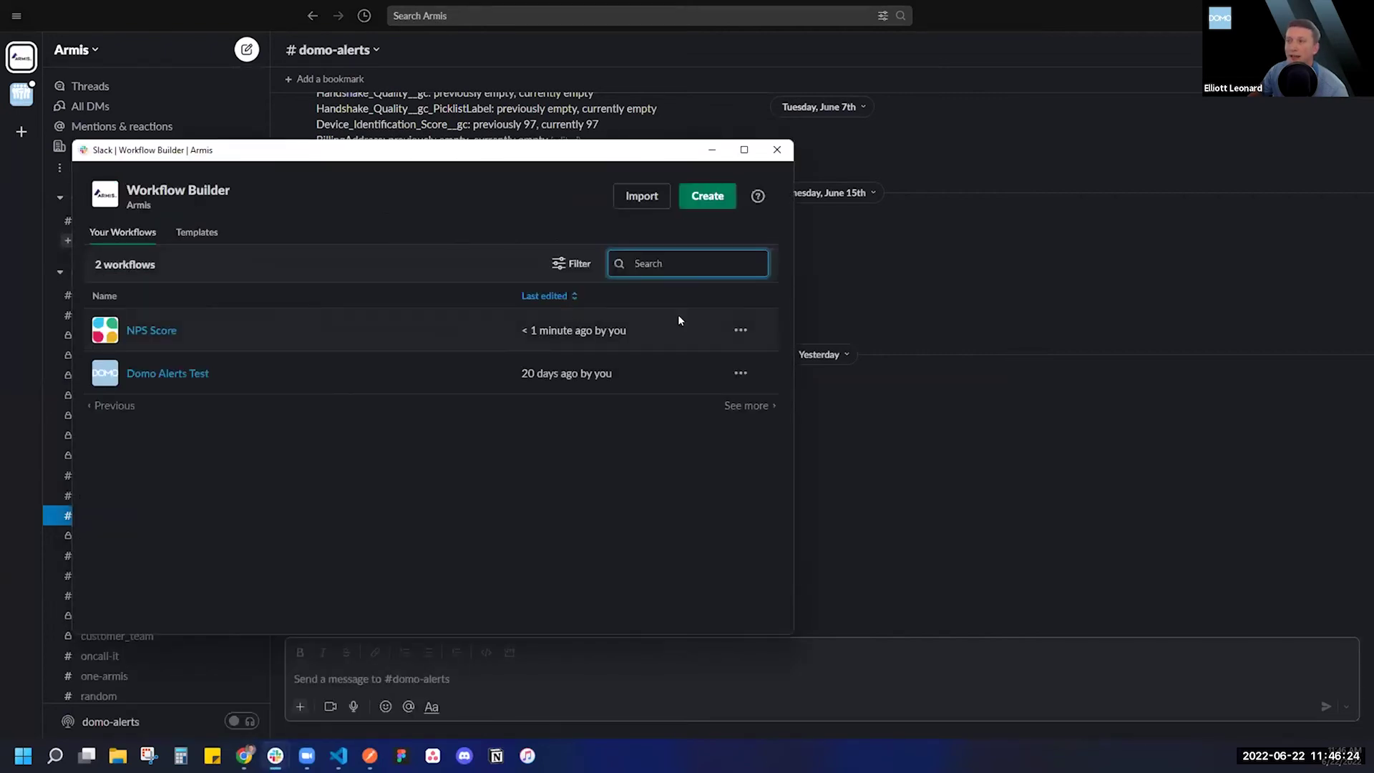
left_click(741, 330)
left_click(584, 361)
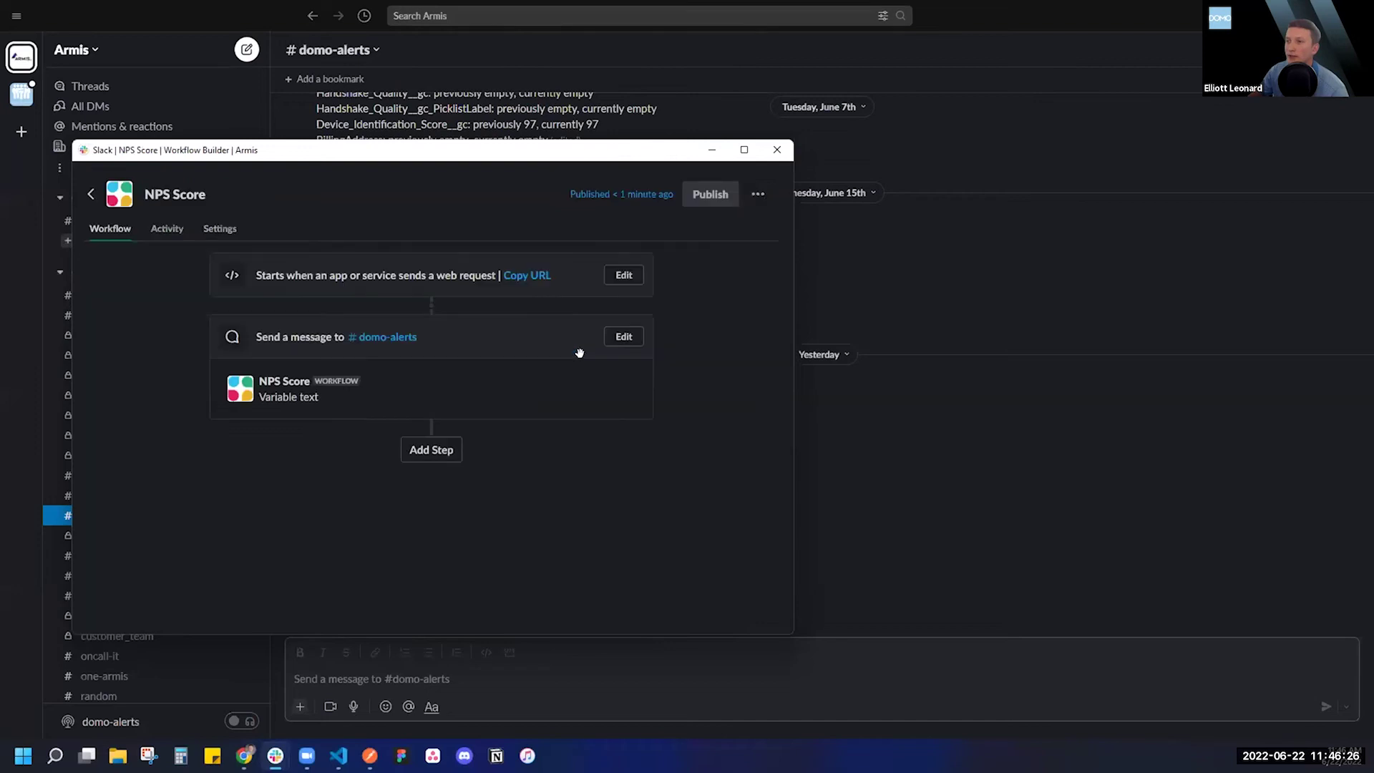
left_click(120, 198)
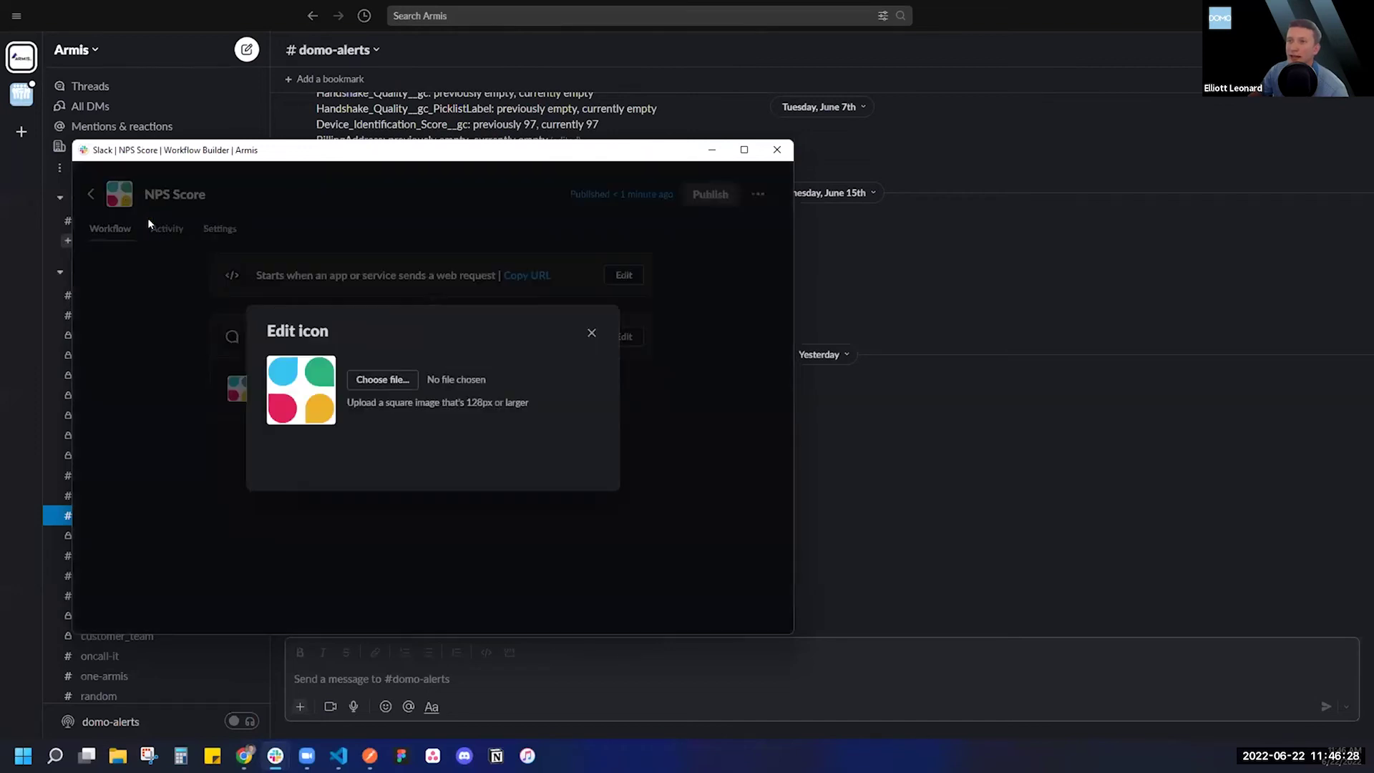
left_click(393, 382)
left_click(231, 373)
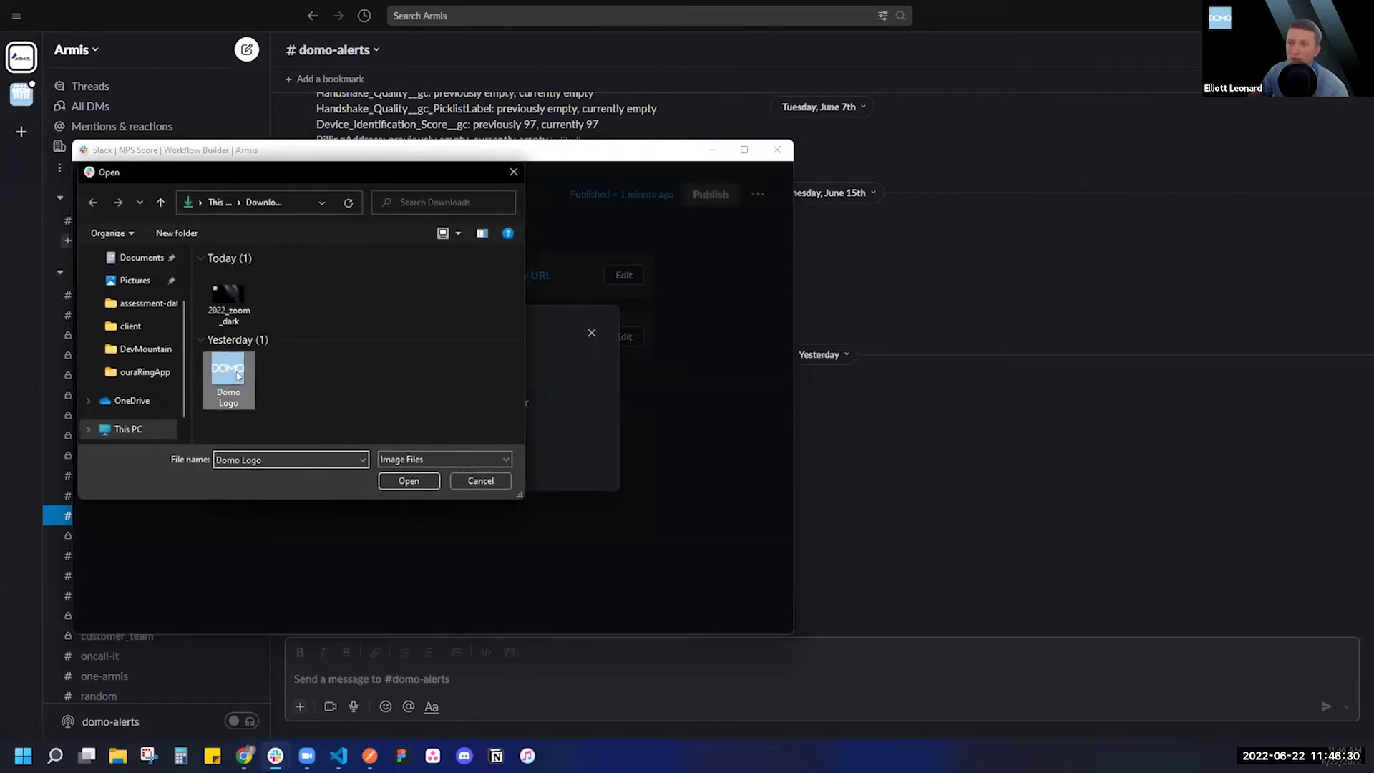
left_click(414, 482)
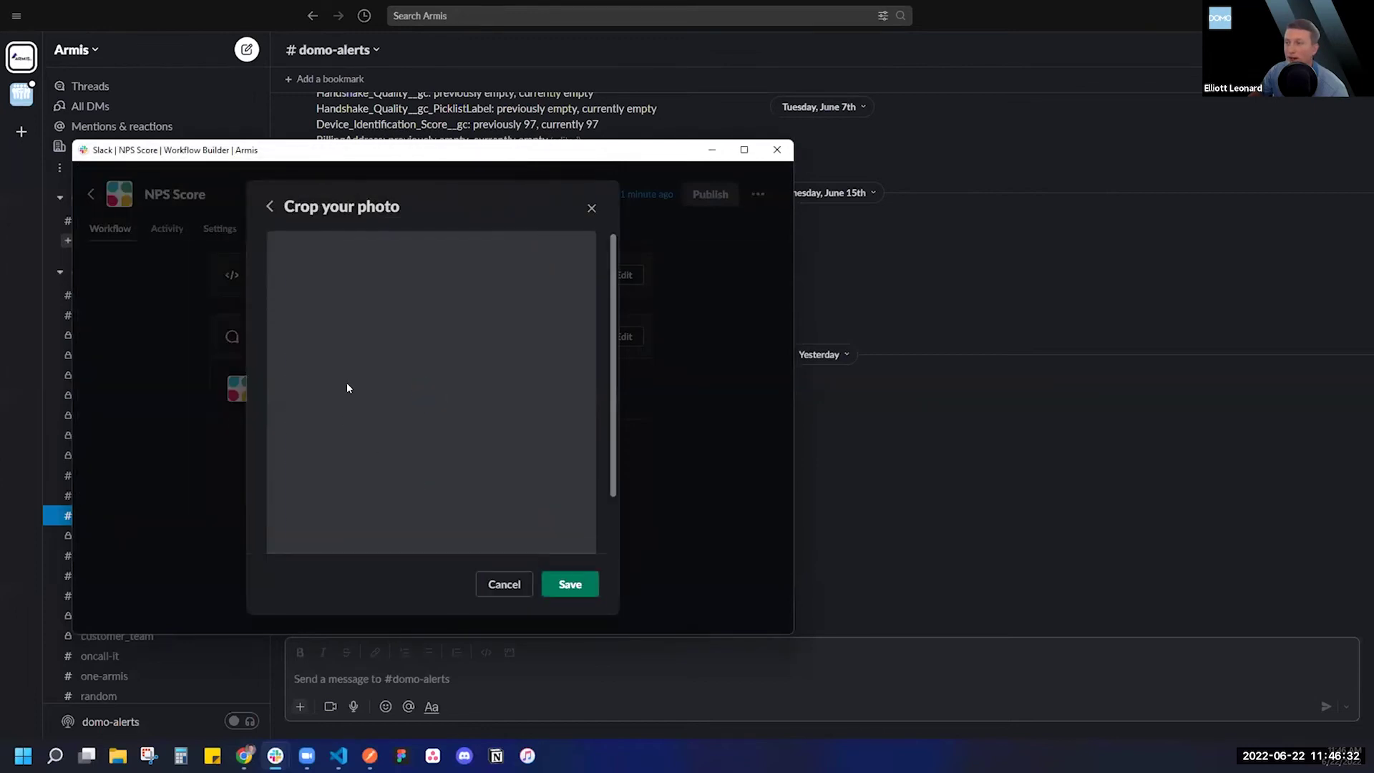
left_click(573, 585)
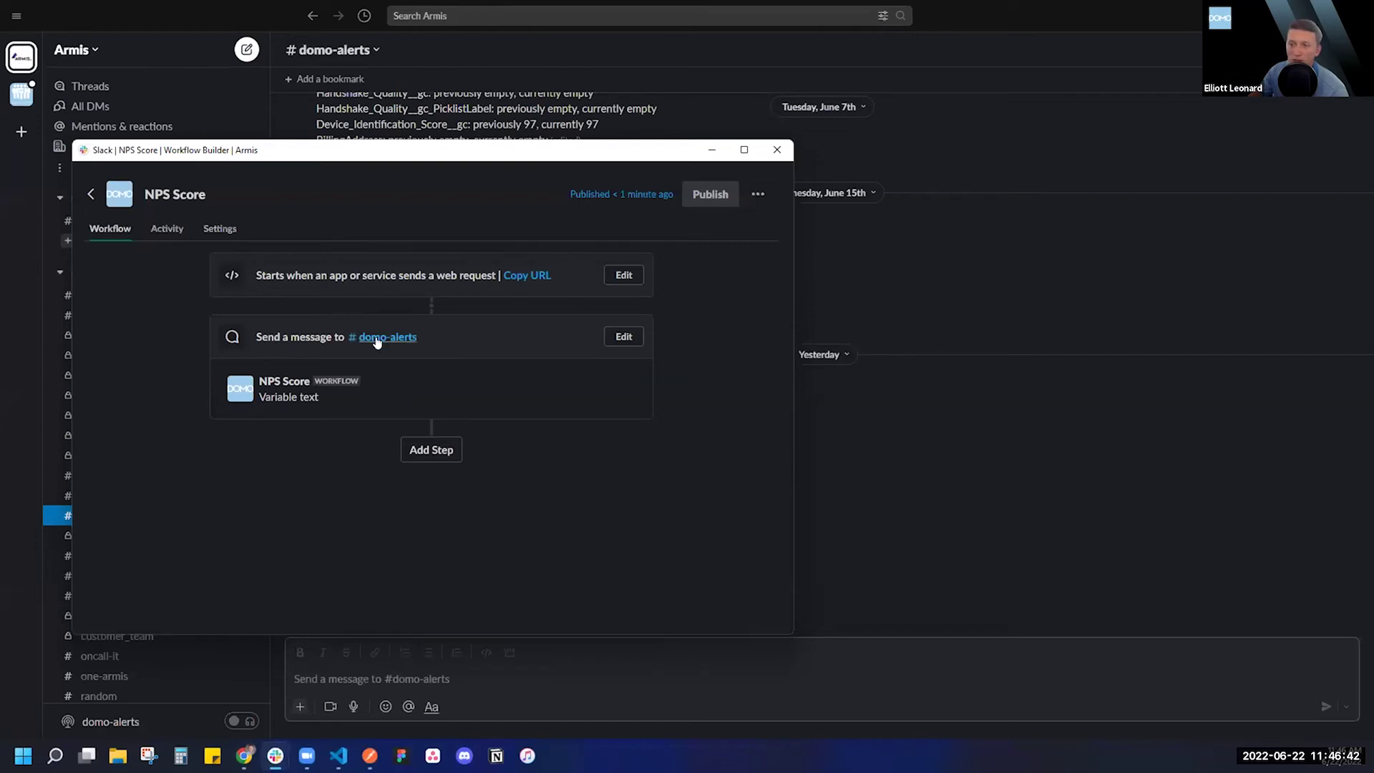
Return to Domo, save the NPS score below 2 alert with its webhook action without sharing it, and close its details
left_click(245, 756)
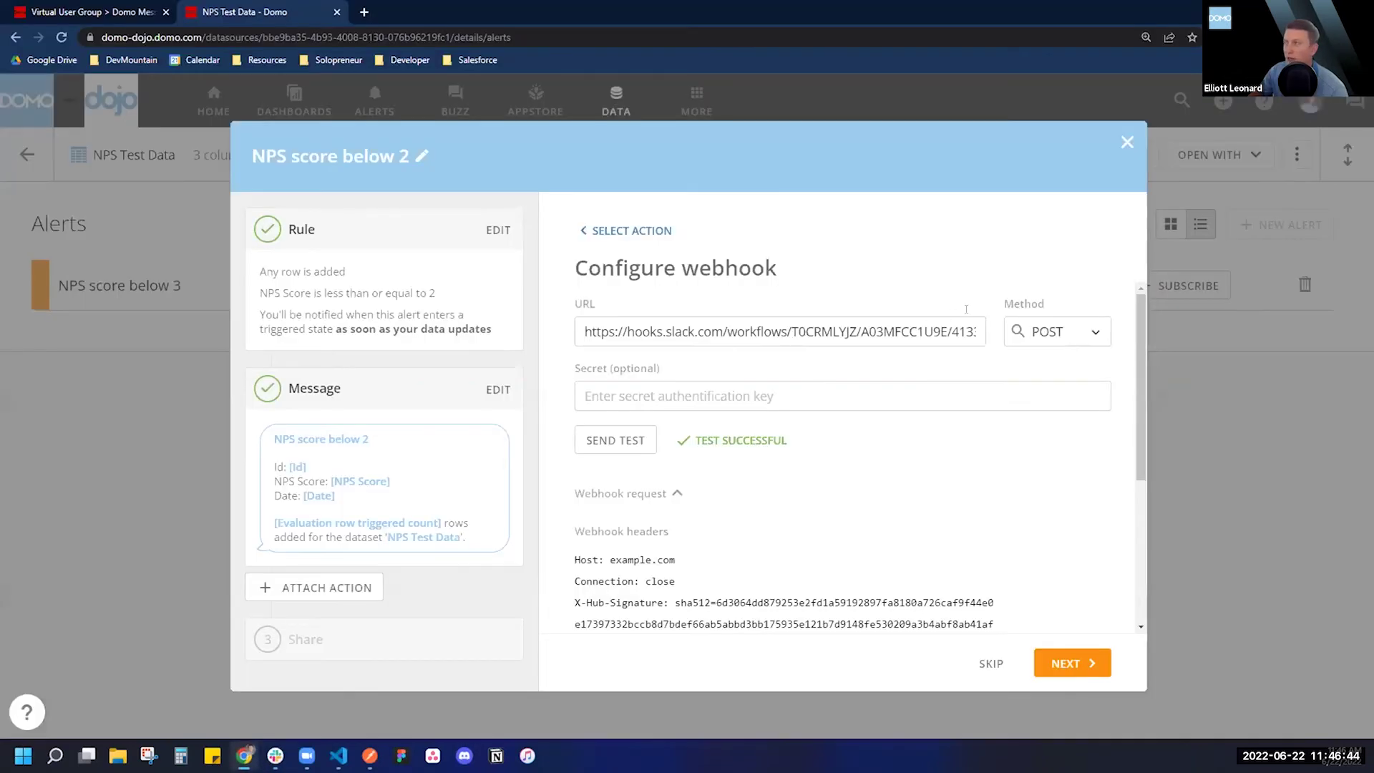
left_click(1072, 663)
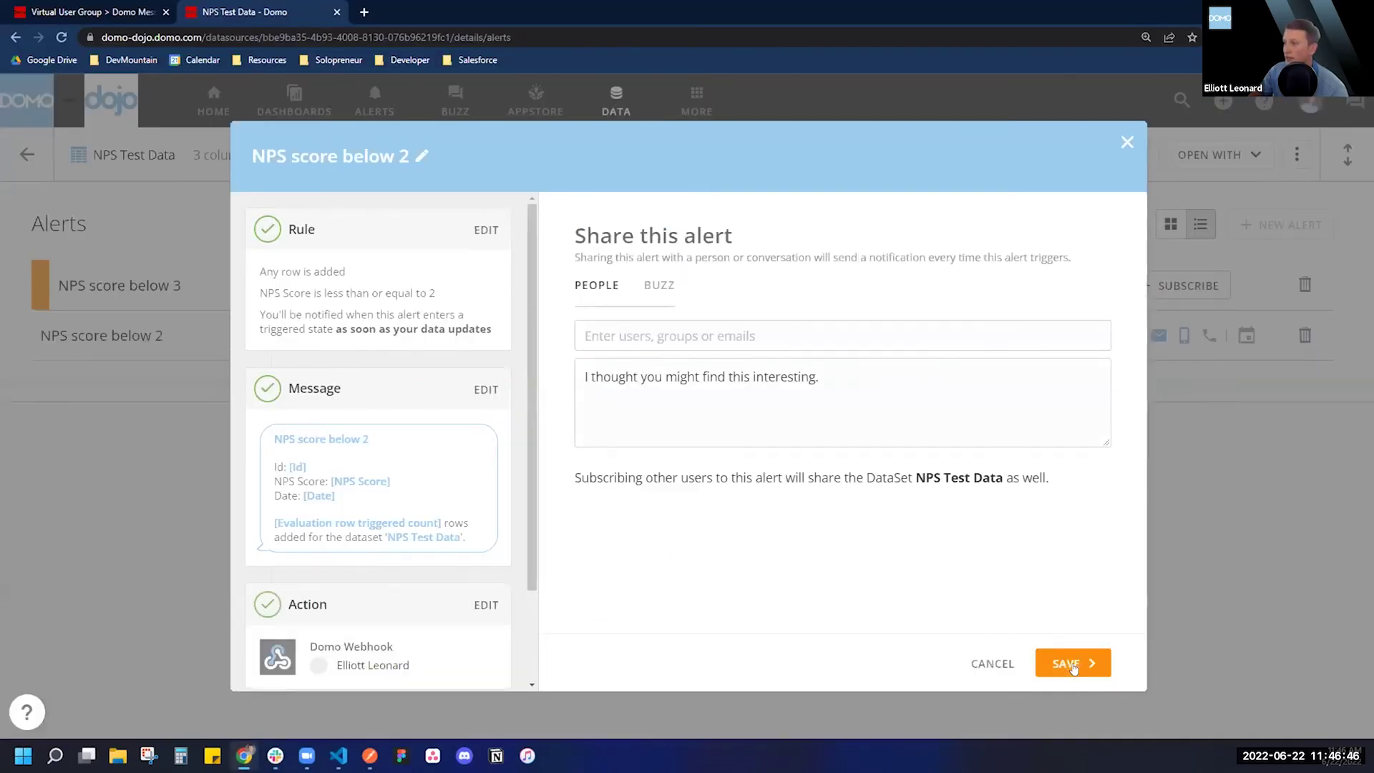
left_click(1072, 660)
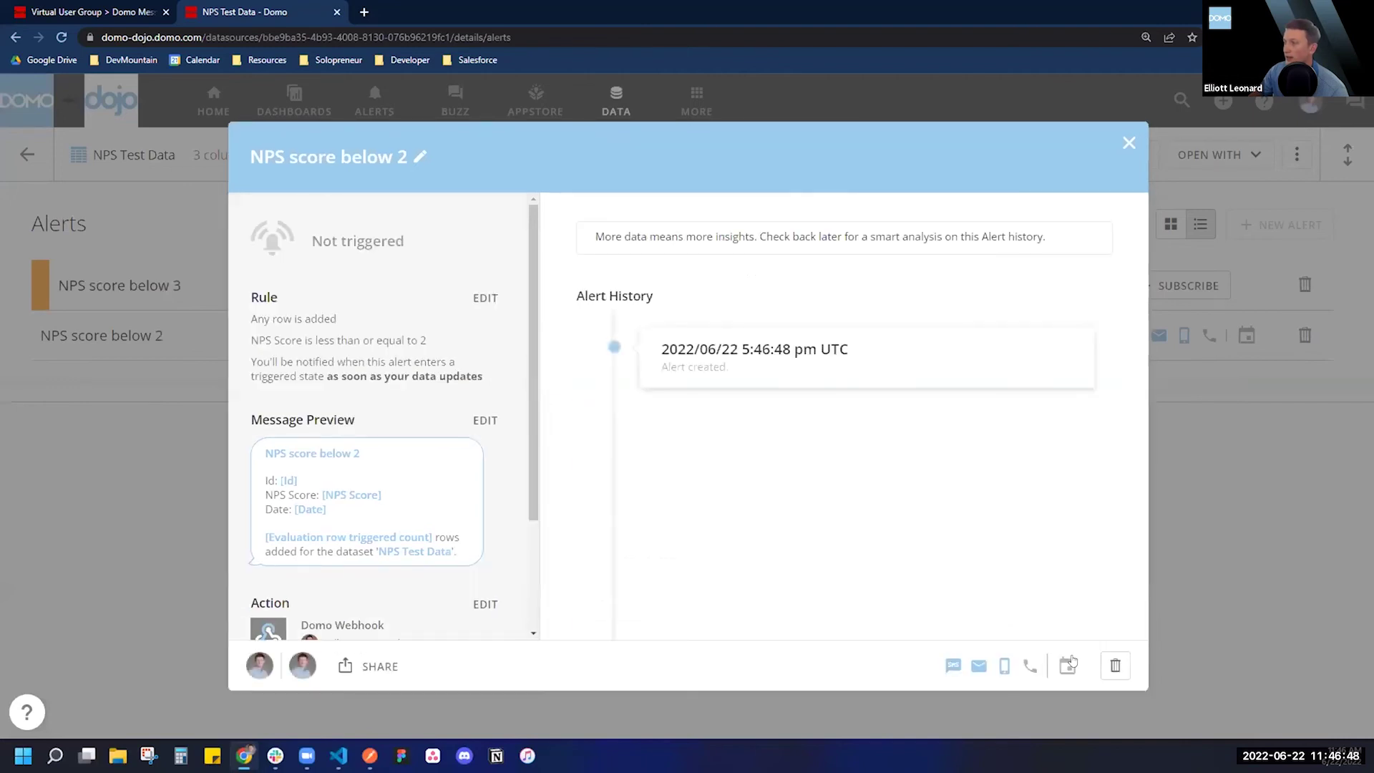
left_click(1130, 144)
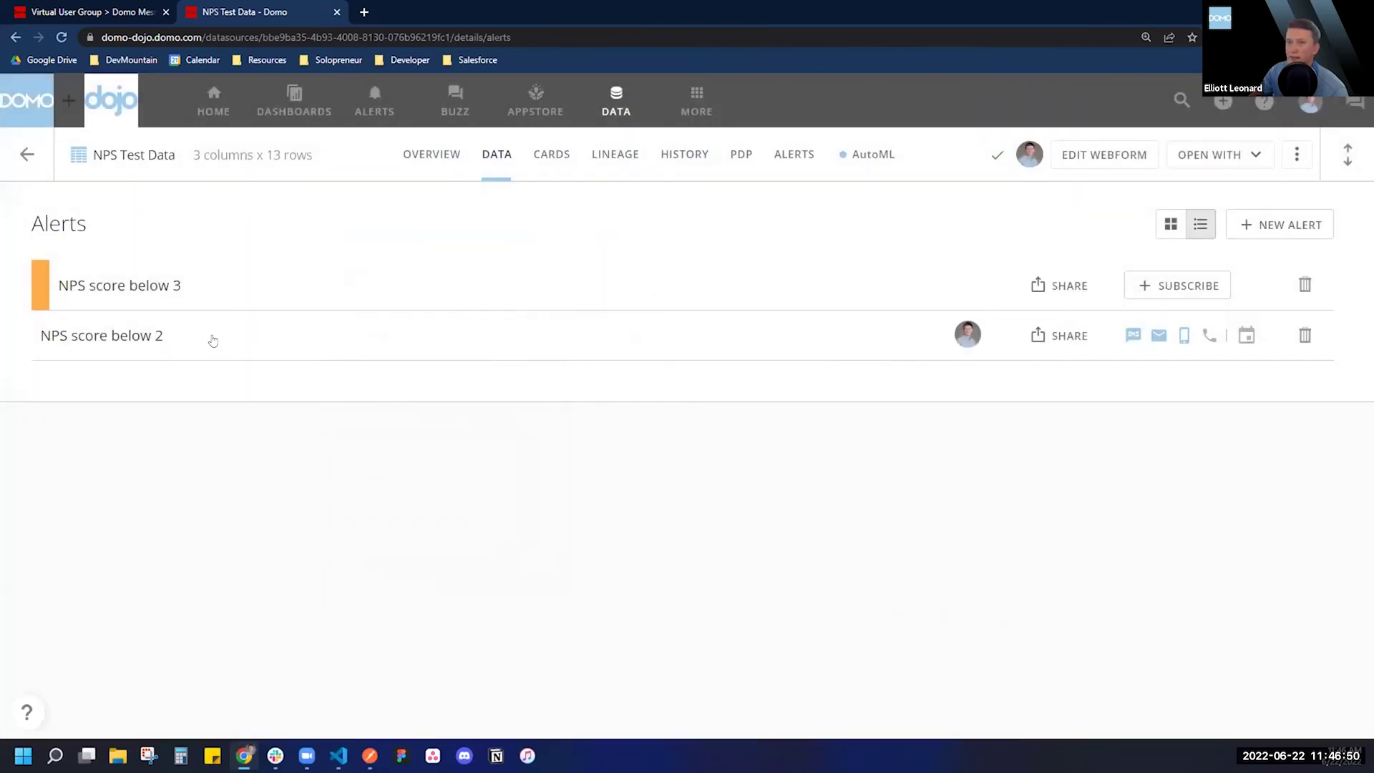
Open the NPS Test Data webform for editing and enter Id 14 in the first empty row
left_click(469, 155)
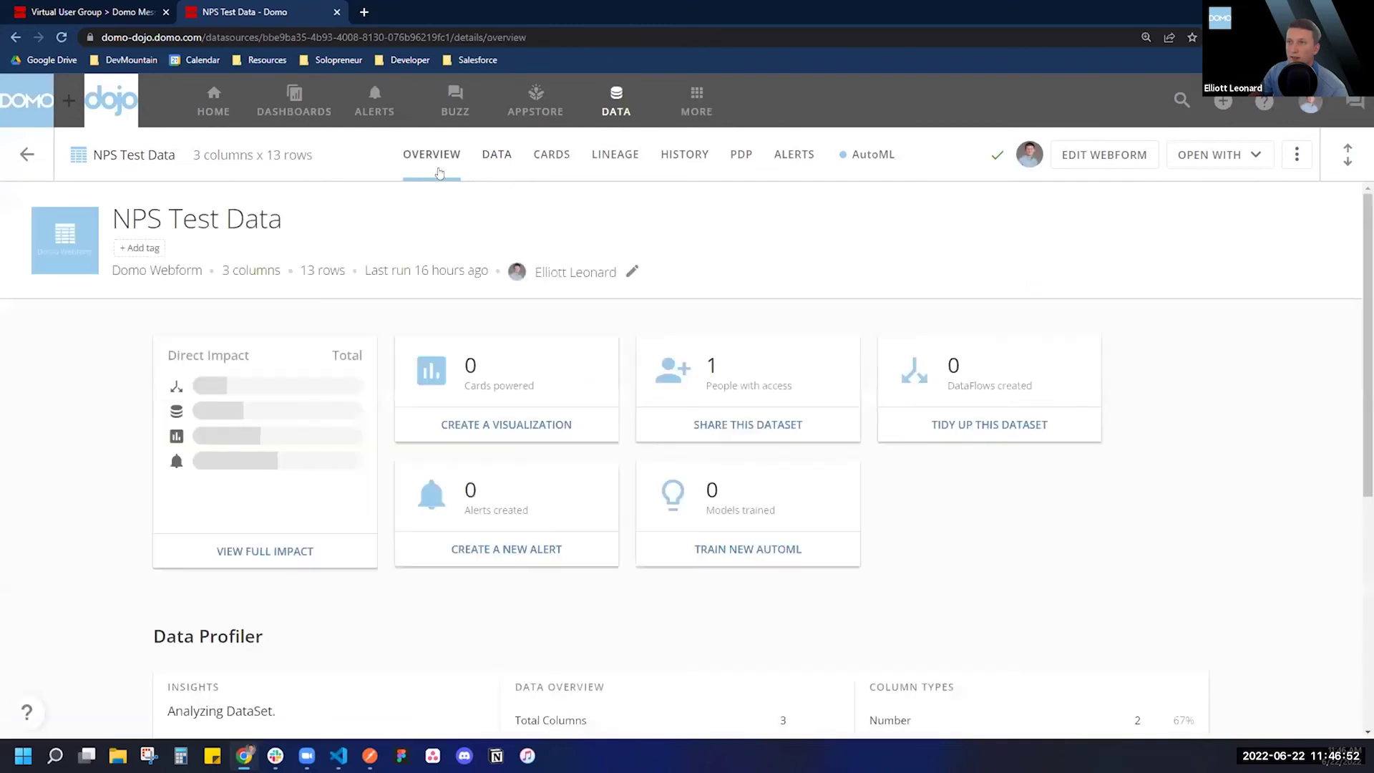
left_click(1105, 155)
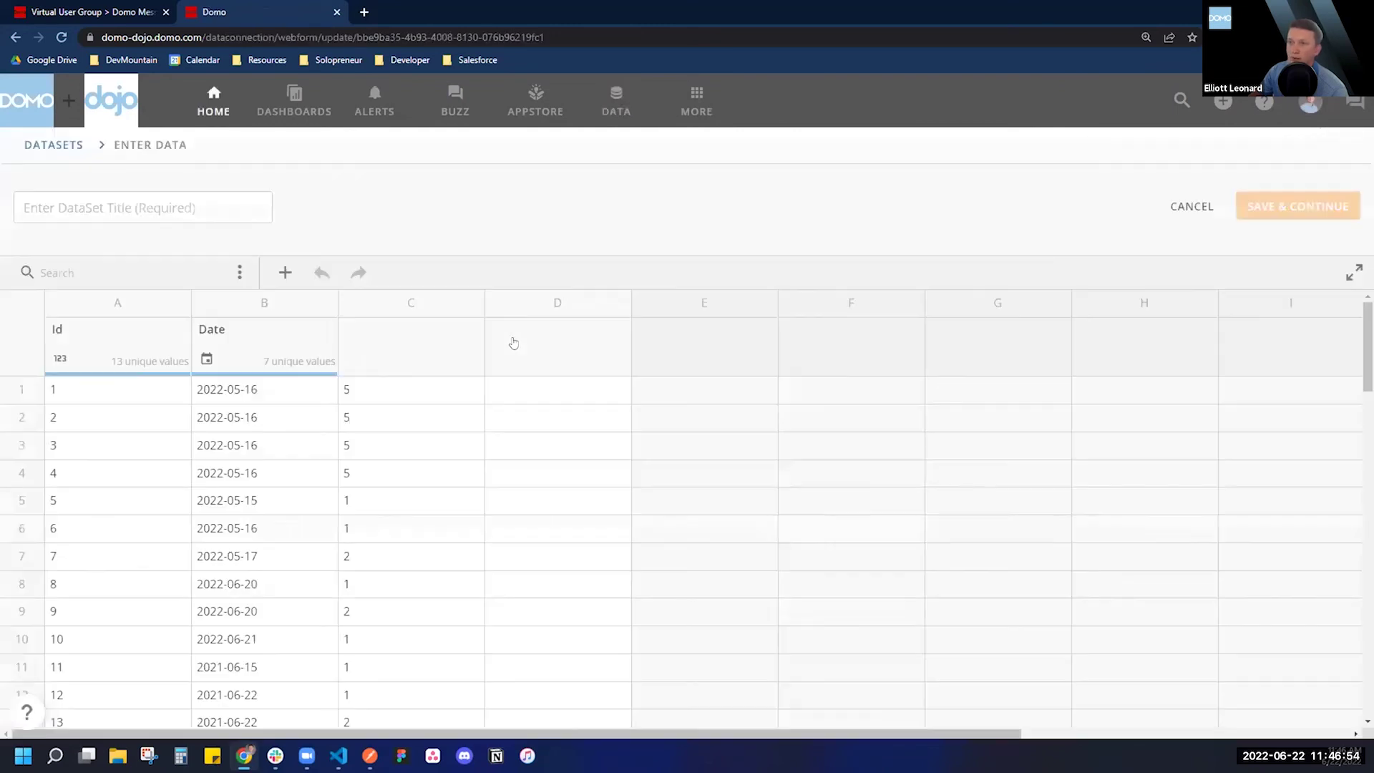
scroll(237, 469, "down", 8)
scroll(240, 491, "up", 6)
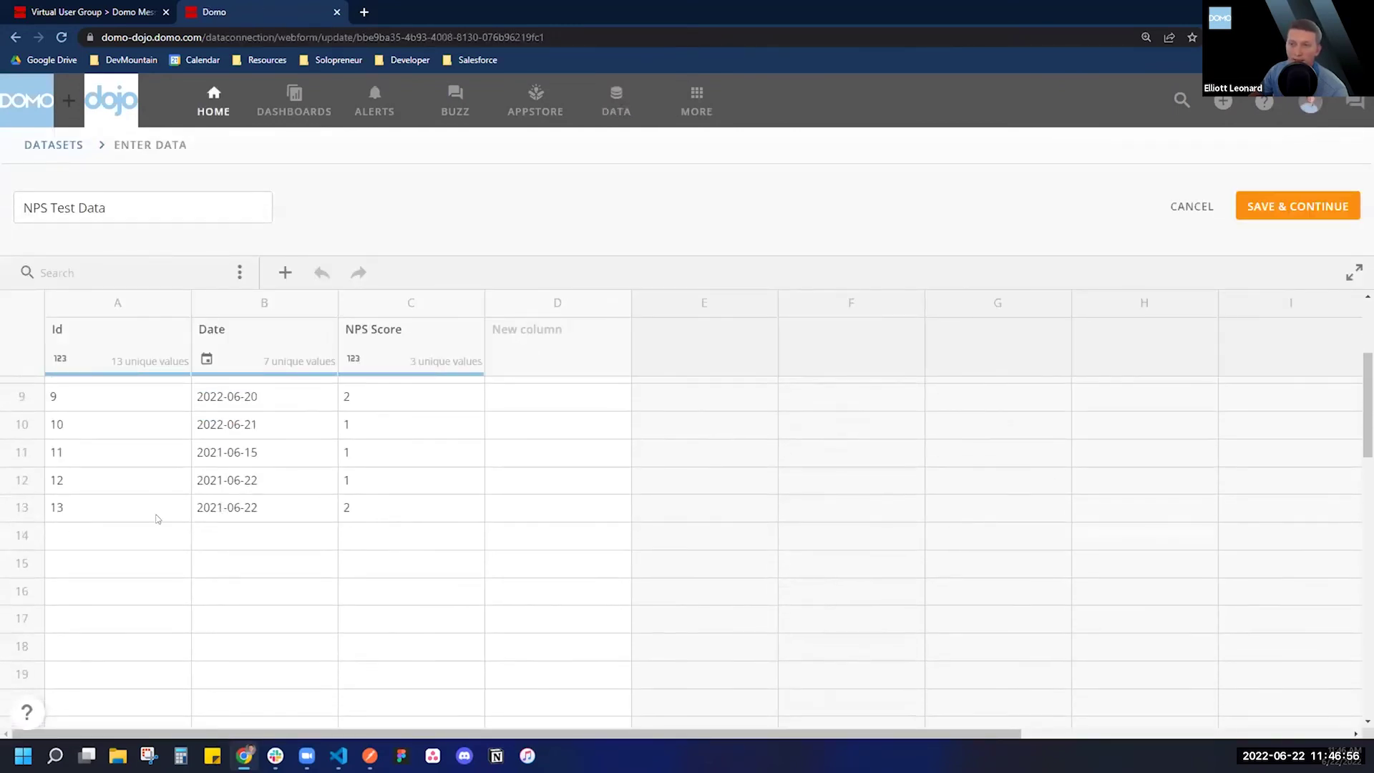
left_click(153, 528)
type("14")
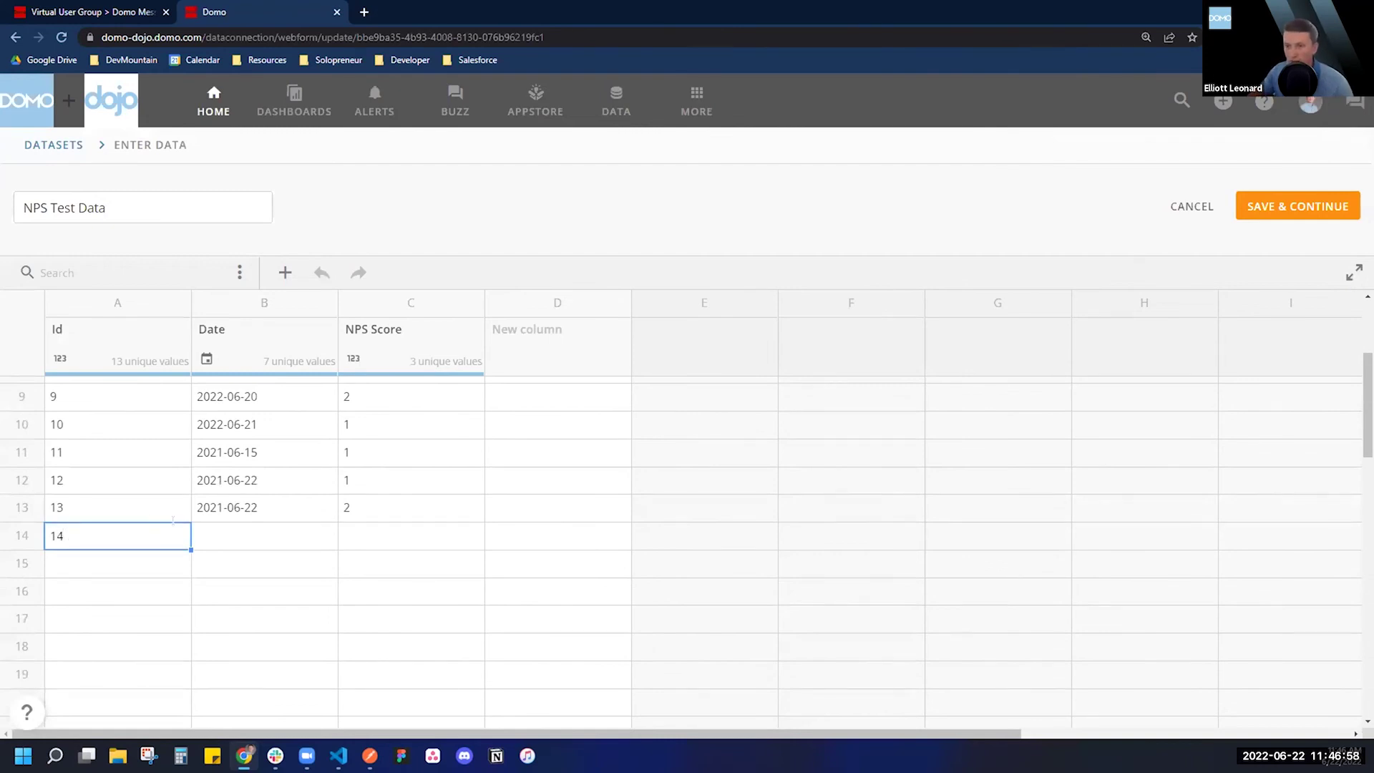
Complete row 14 with the date 2021-06-22 filled down from row 13 and NPS Score 1, and save the webform
left_click(308, 509)
left_click_drag(336, 521, 328, 544)
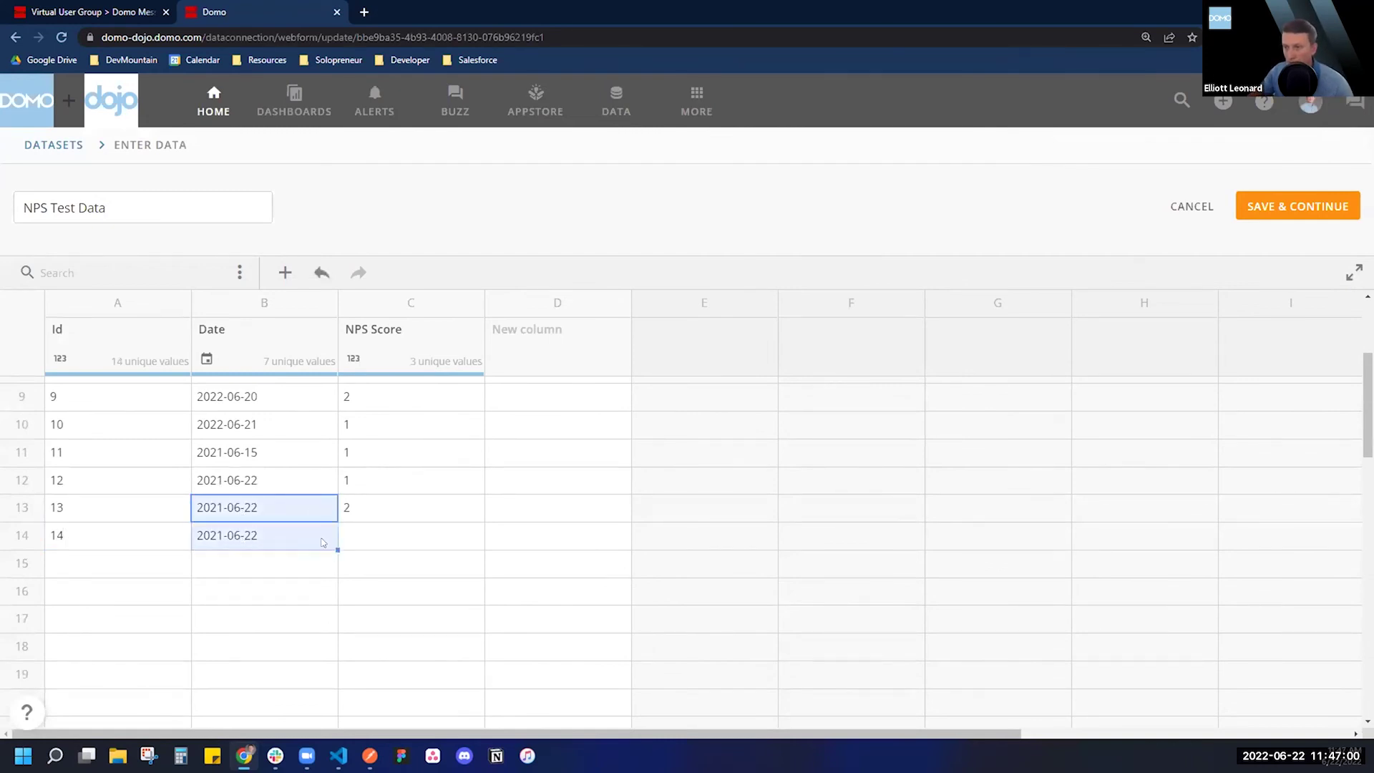
left_click(354, 530)
type("2")
key("BackSpace")
type("1")
left_click(663, 256)
left_click(1282, 207)
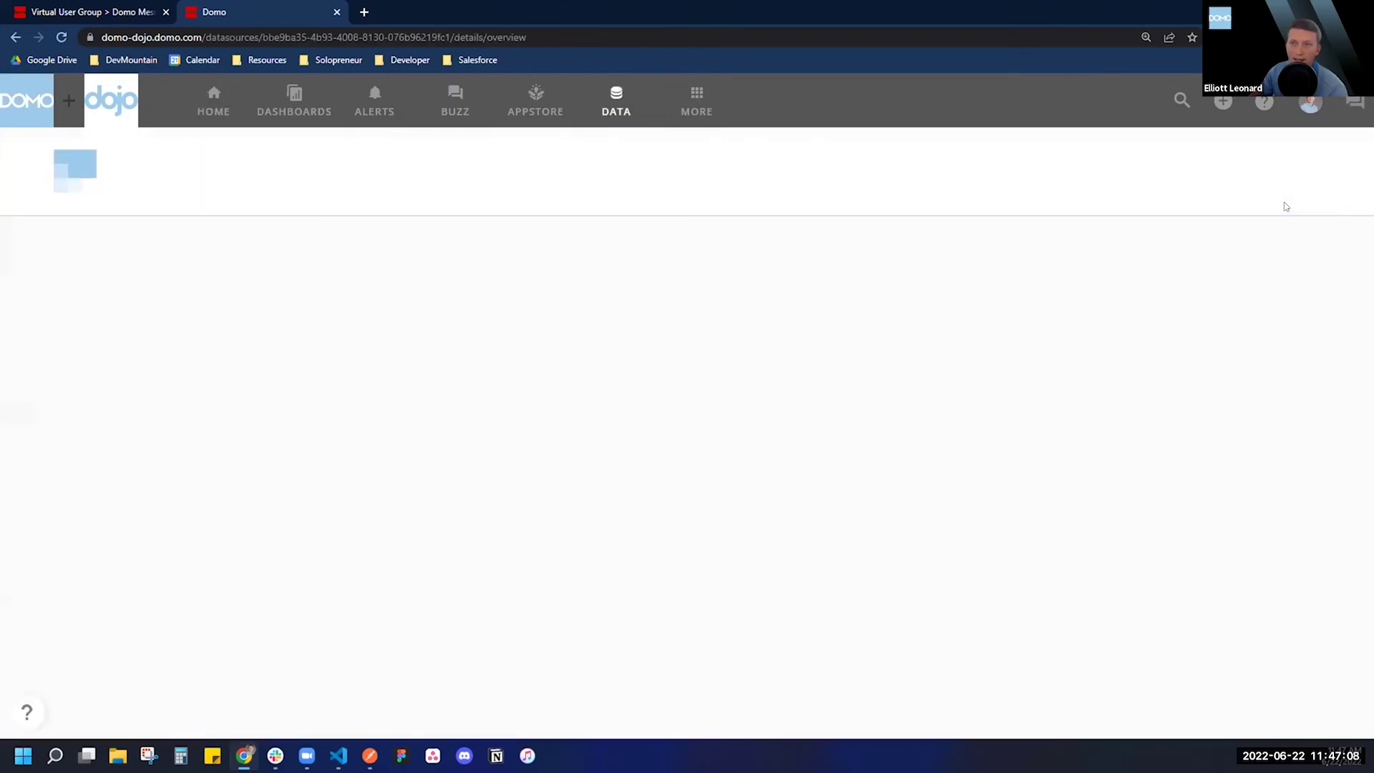
Open the details of the dataset's NPS score below 2 alert to check its status and message preview
left_click(808, 154)
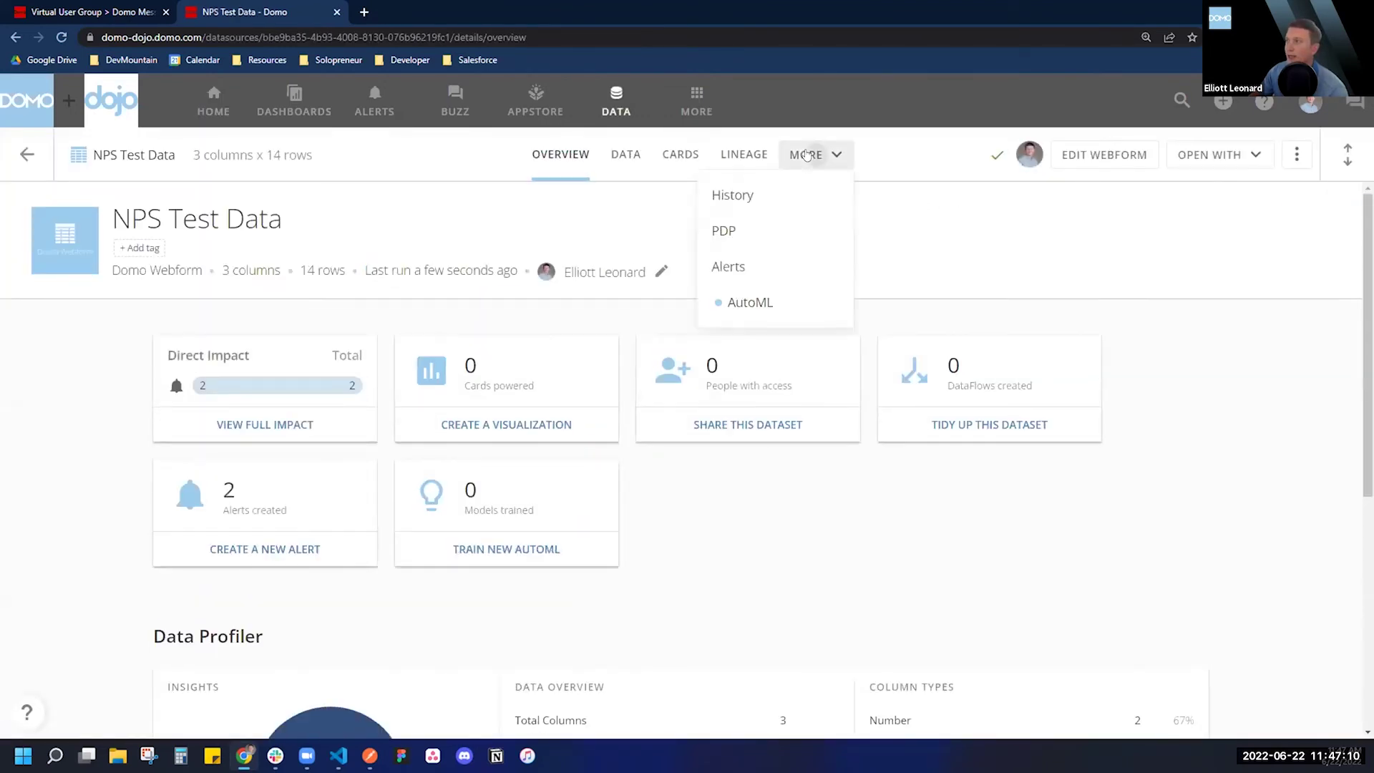
left_click(738, 267)
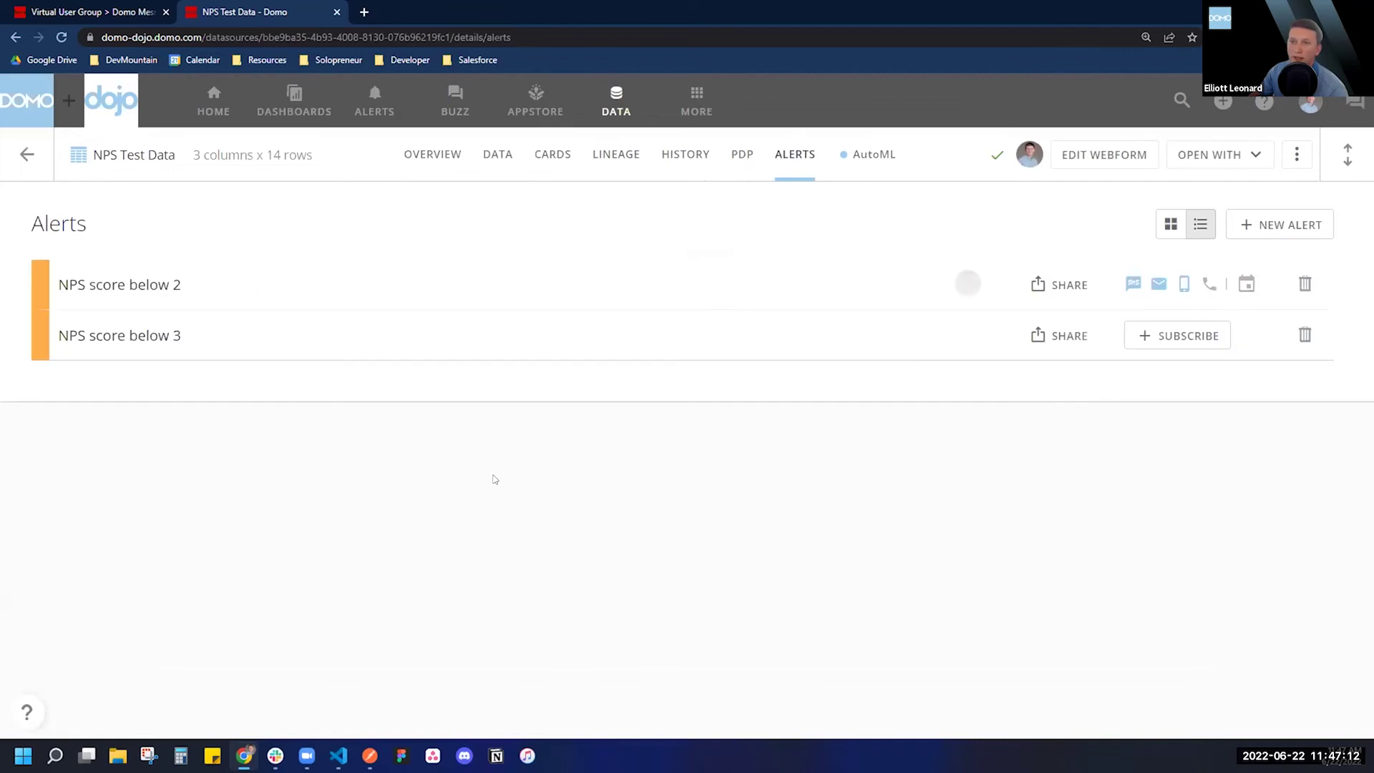
left_click(176, 287)
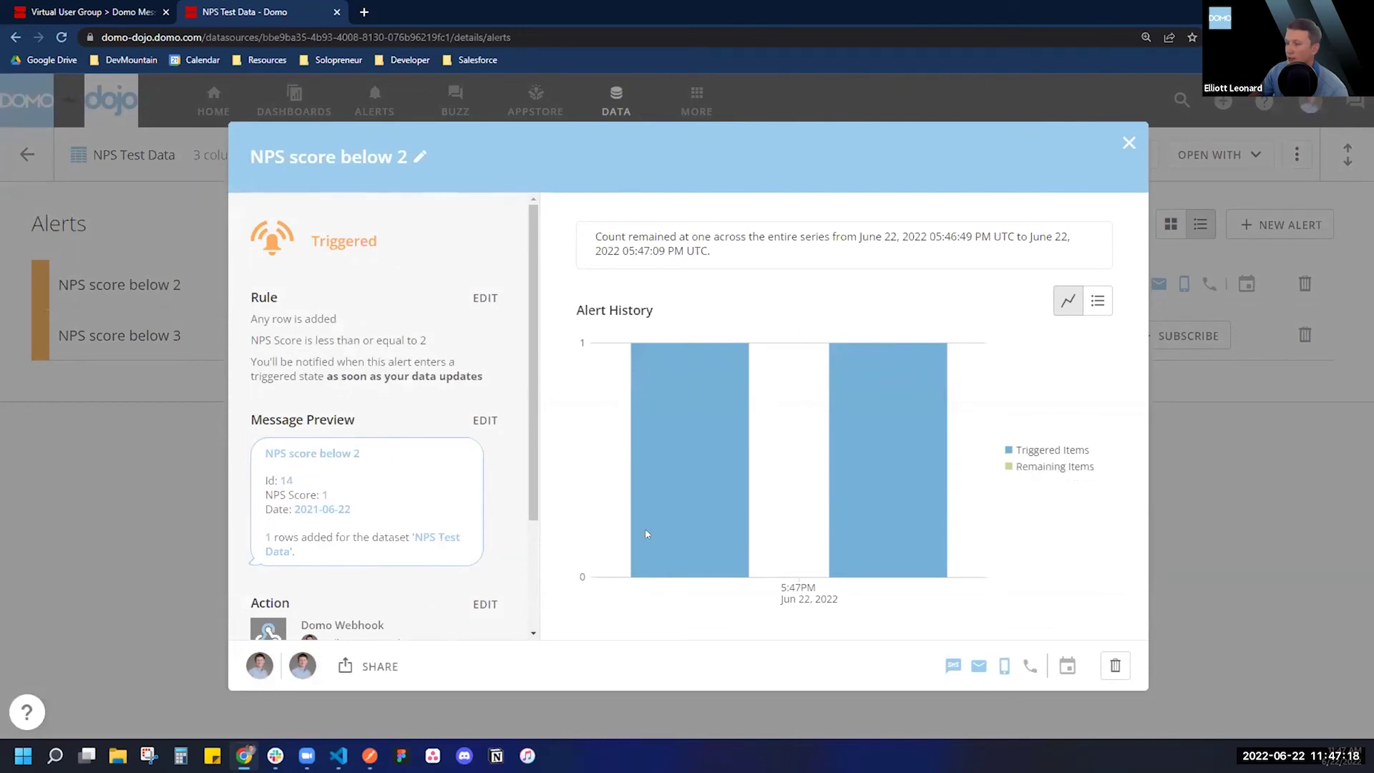
Switch to Slack's domo-alerts channel and check the NPS Score workflow message for the row with Id 14
mouse_move(244, 755)
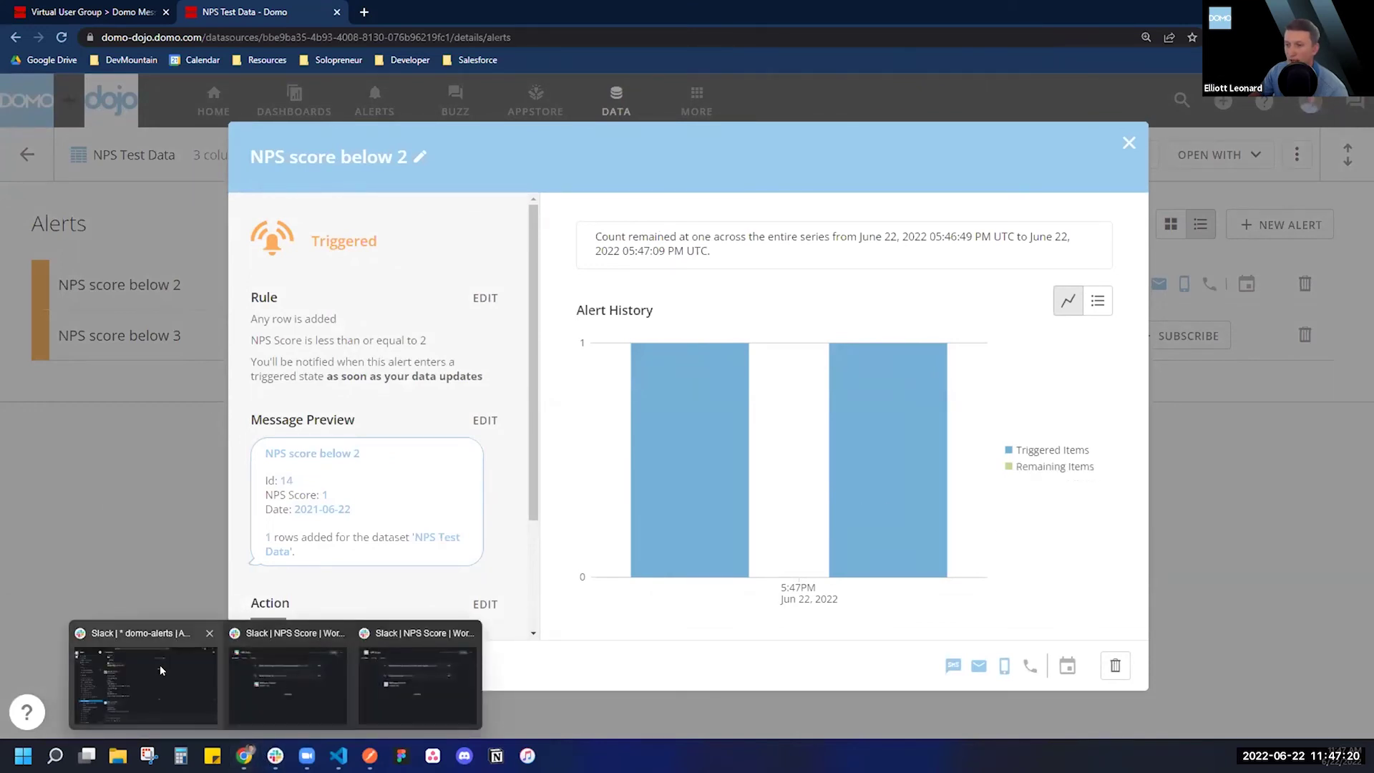
left_click(143, 684)
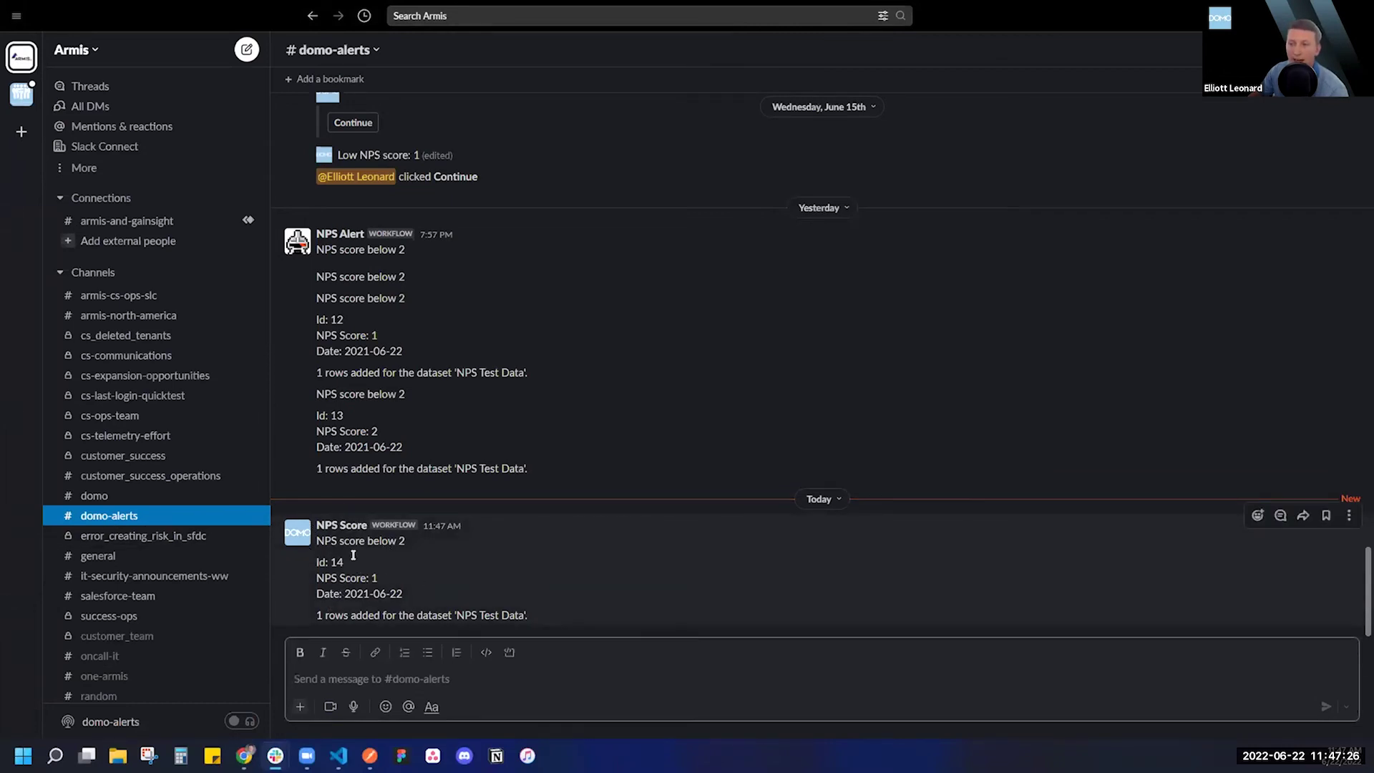
left_click_drag(312, 562, 349, 560)
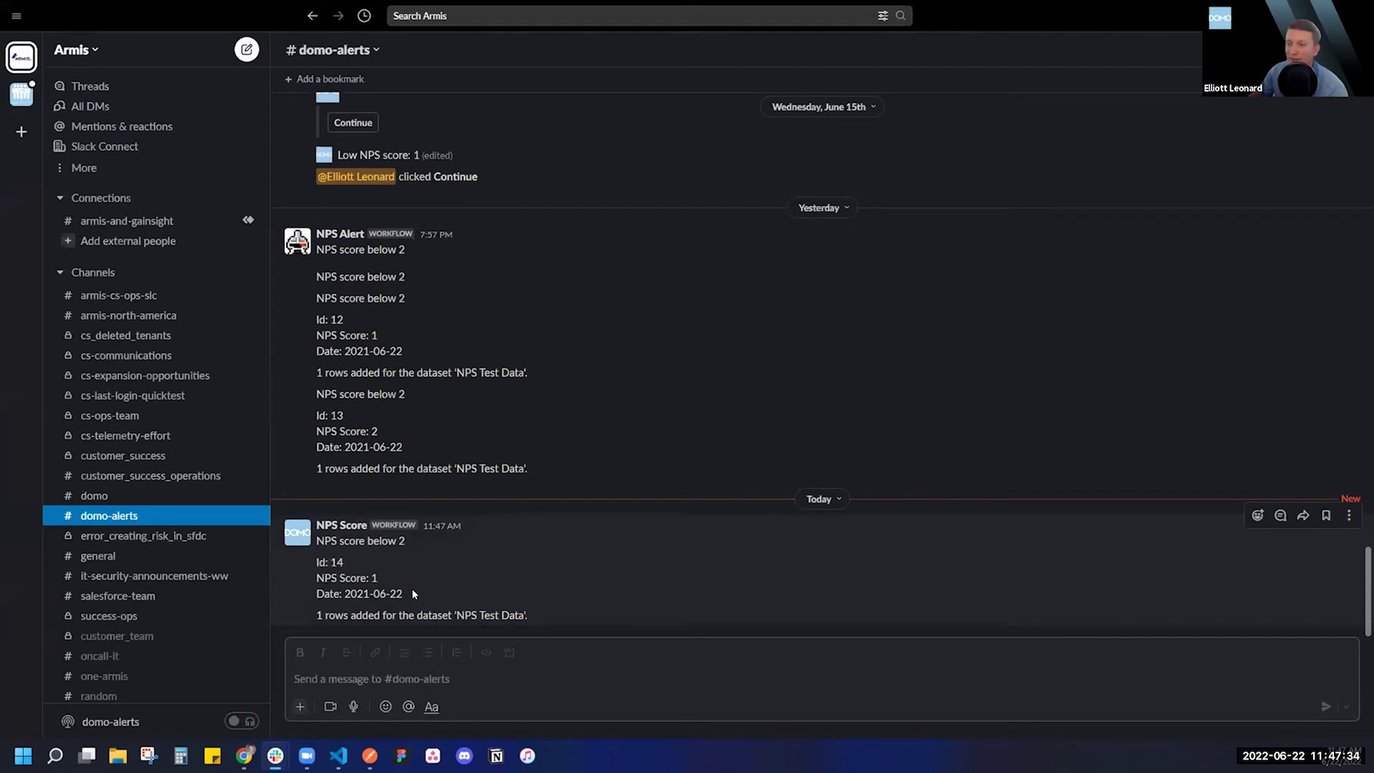
left_click(317, 536)
Return to Domo, review the notification message template of the NPS score below 2 alert, and close it without saving
left_click(244, 755)
key("Escape")
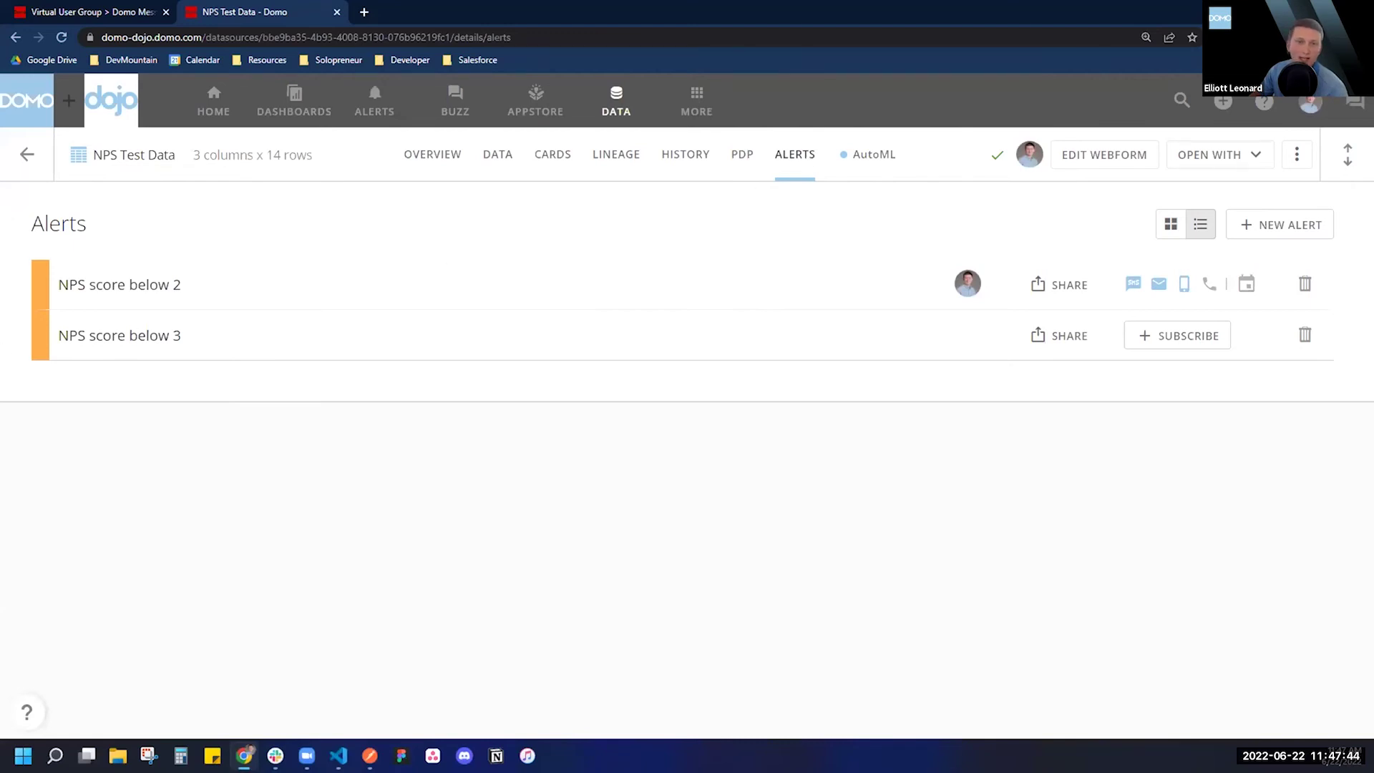
left_click(226, 283)
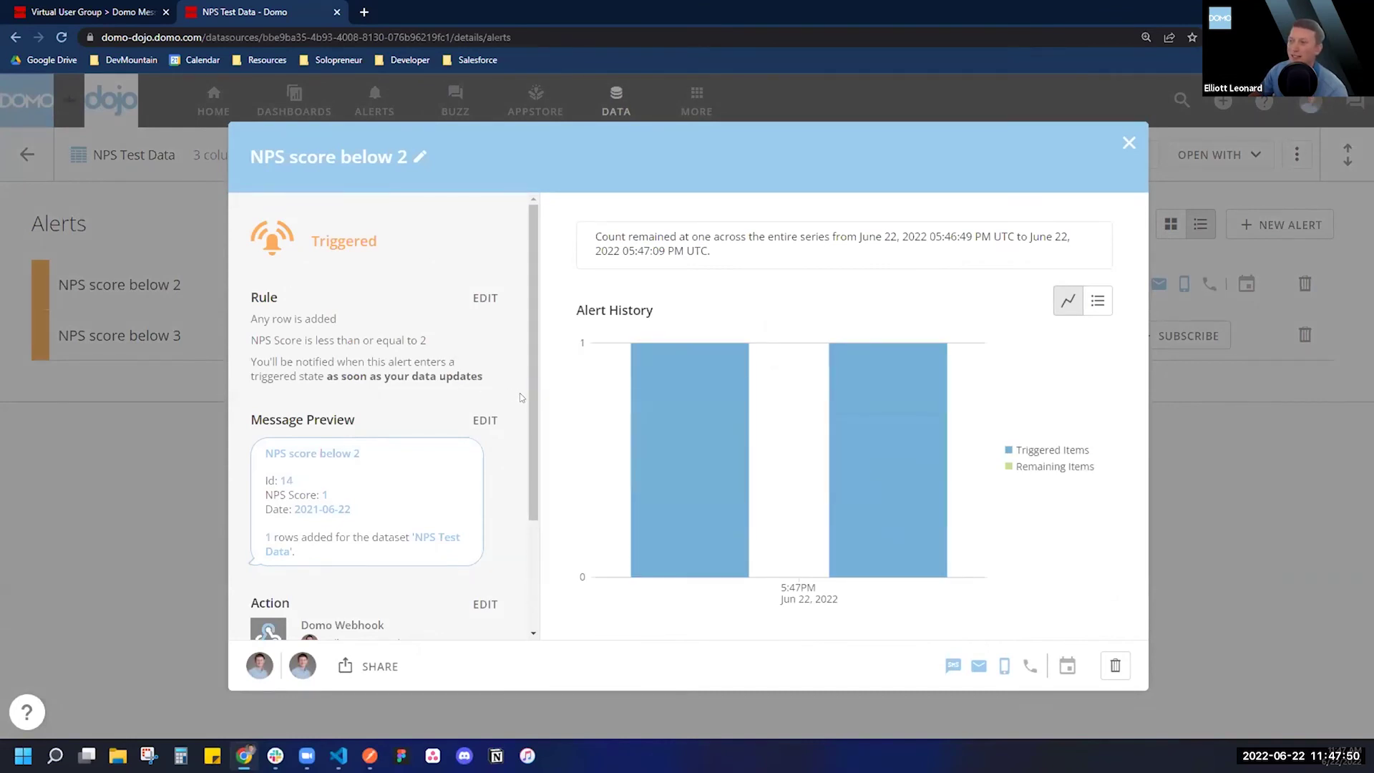
scroll(533, 390, "down", 1)
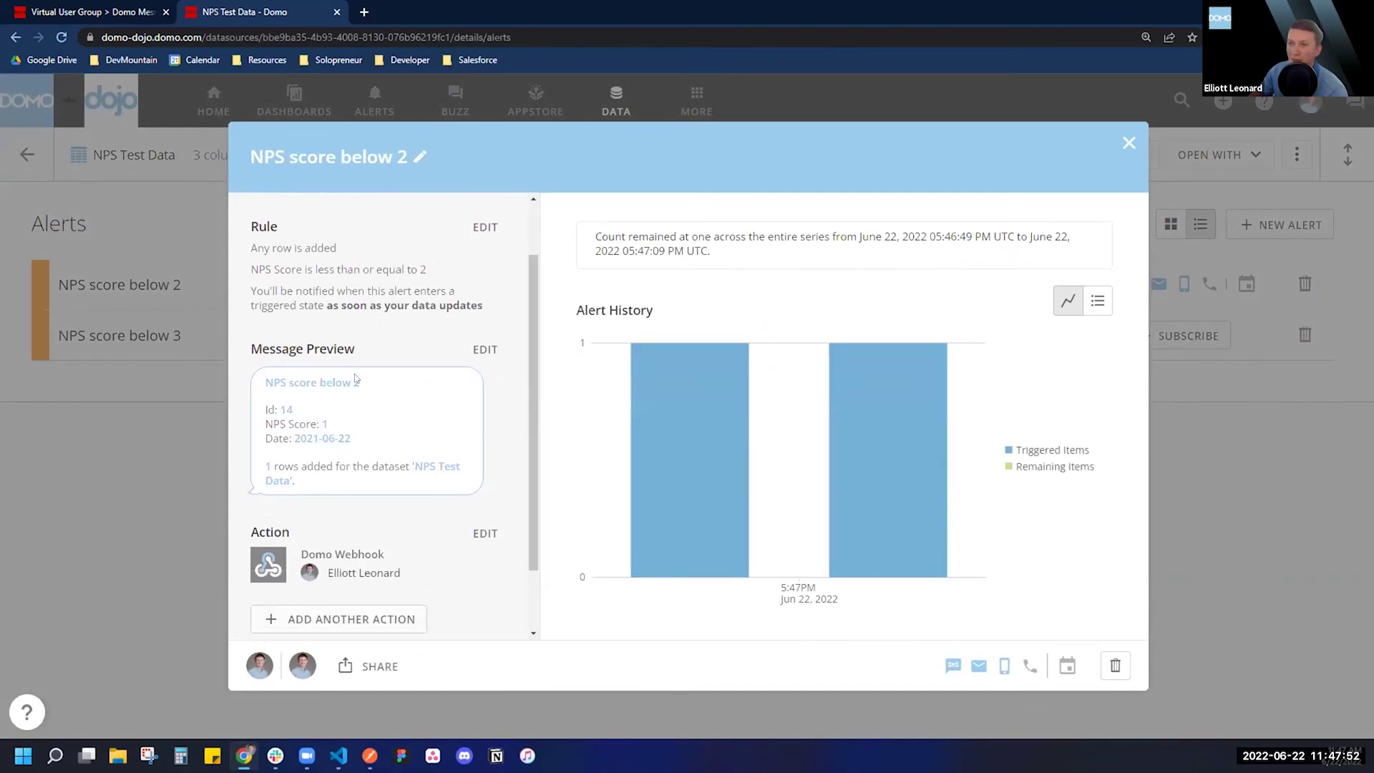
left_click(485, 349)
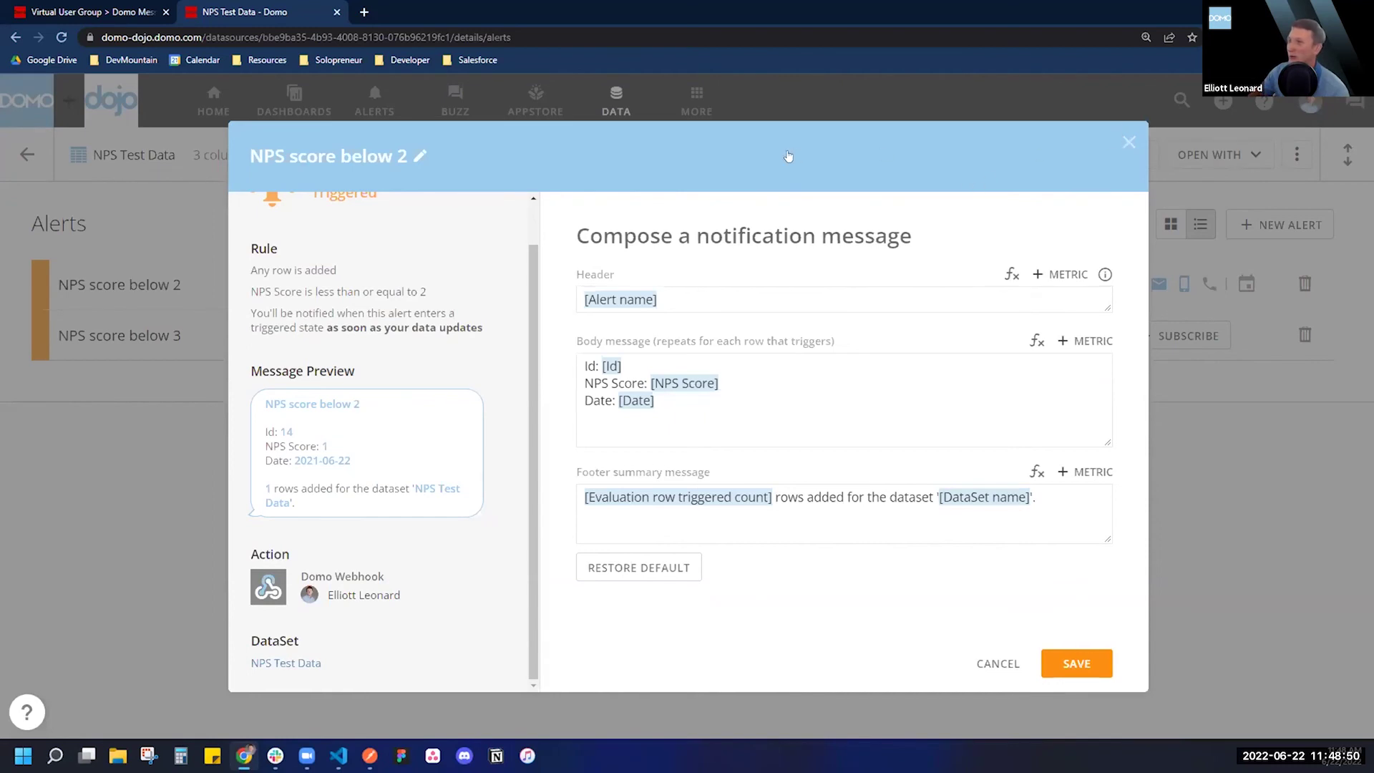
key("Escape")
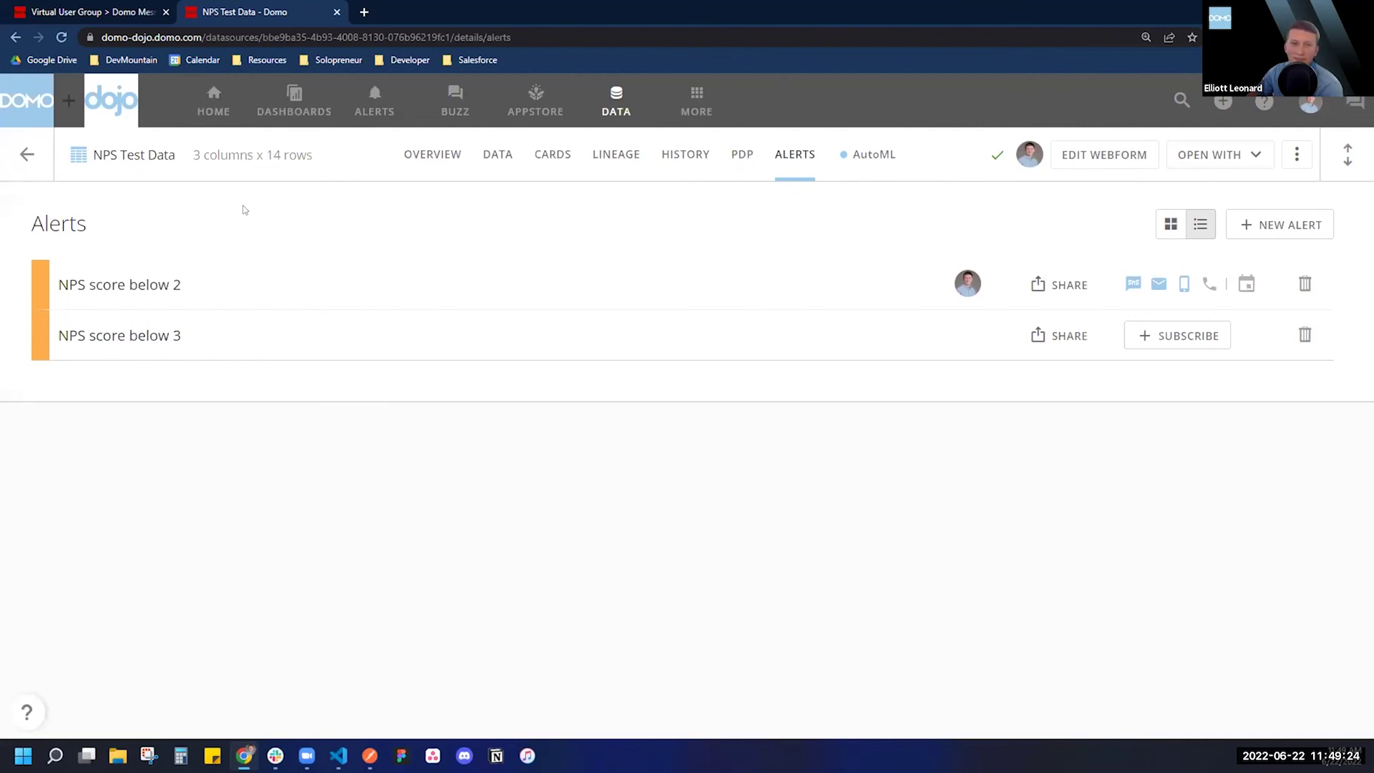
Examine the rows of the NPS Test Data dataset in its data table
left_click(499, 155)
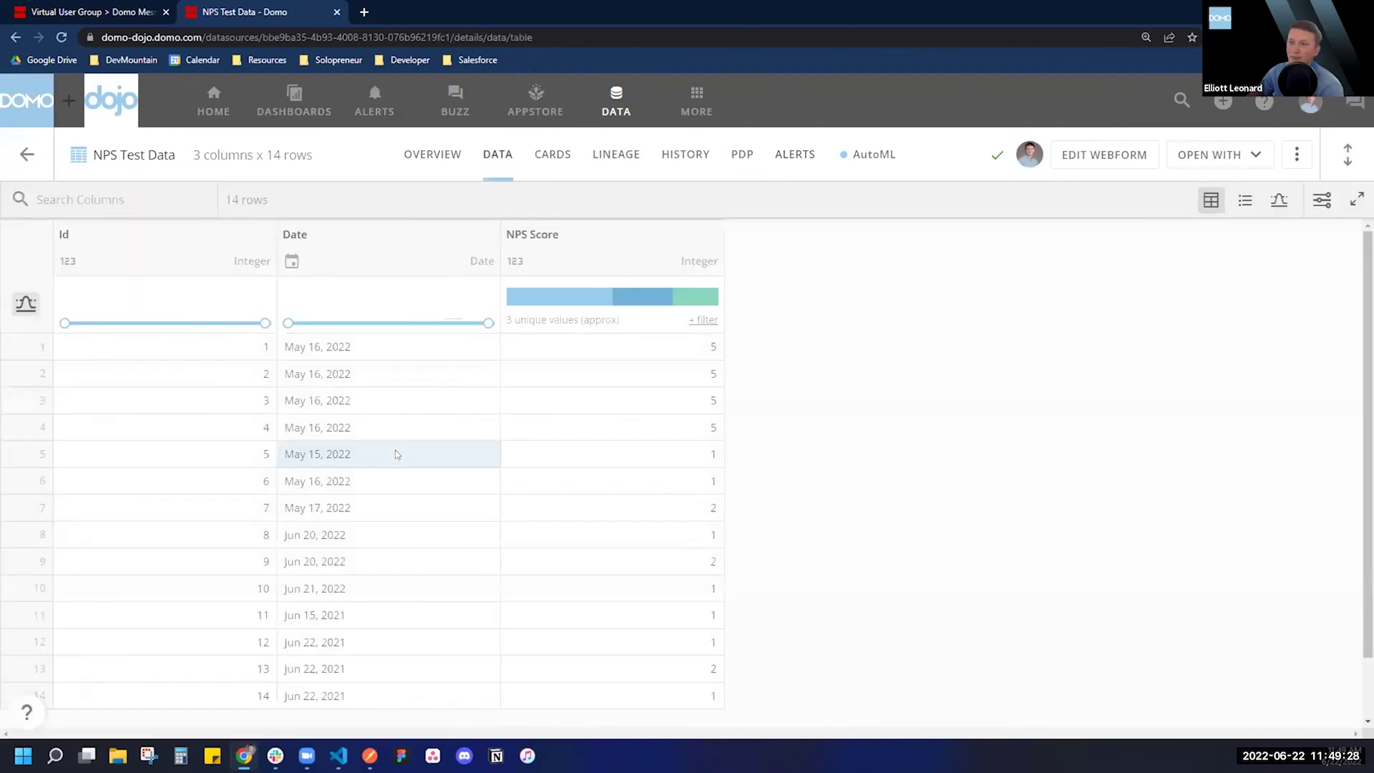
scroll(393, 454, "down", 1)
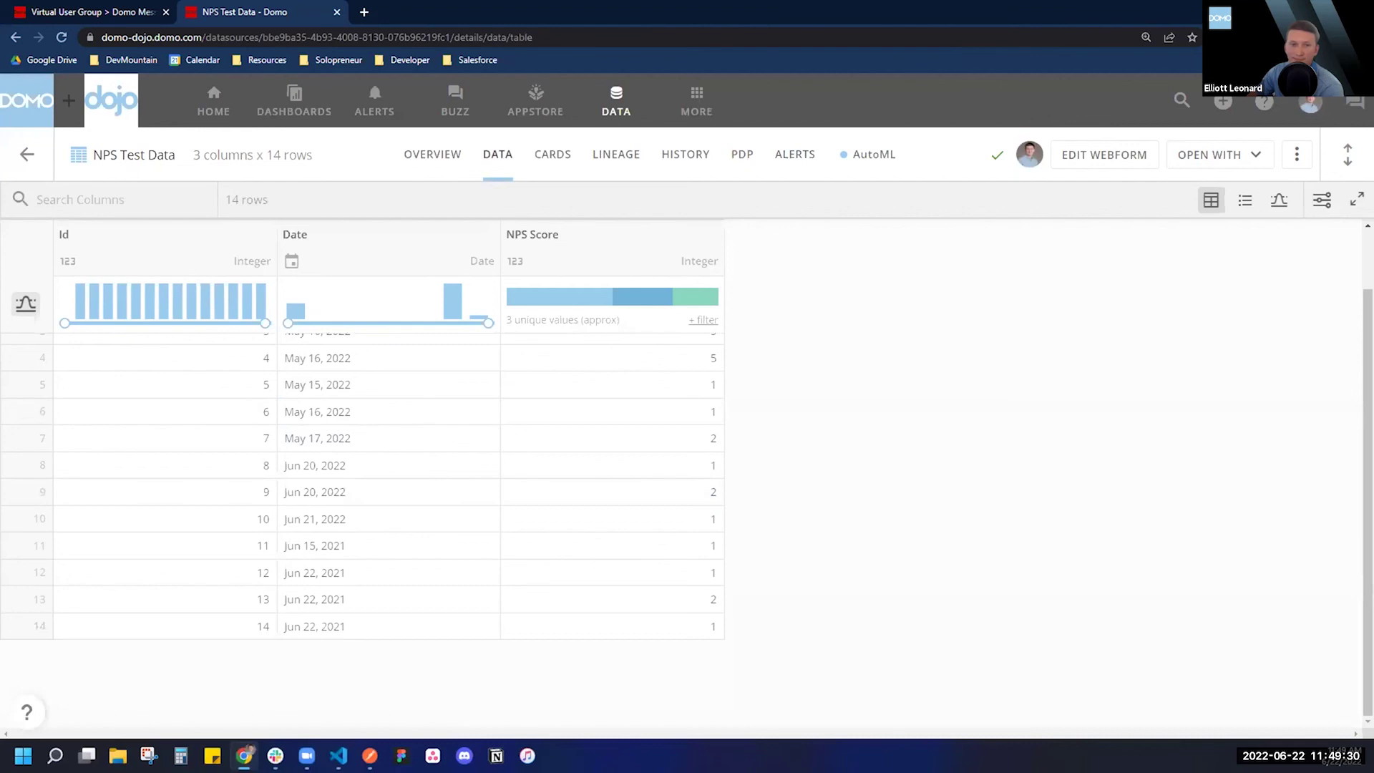